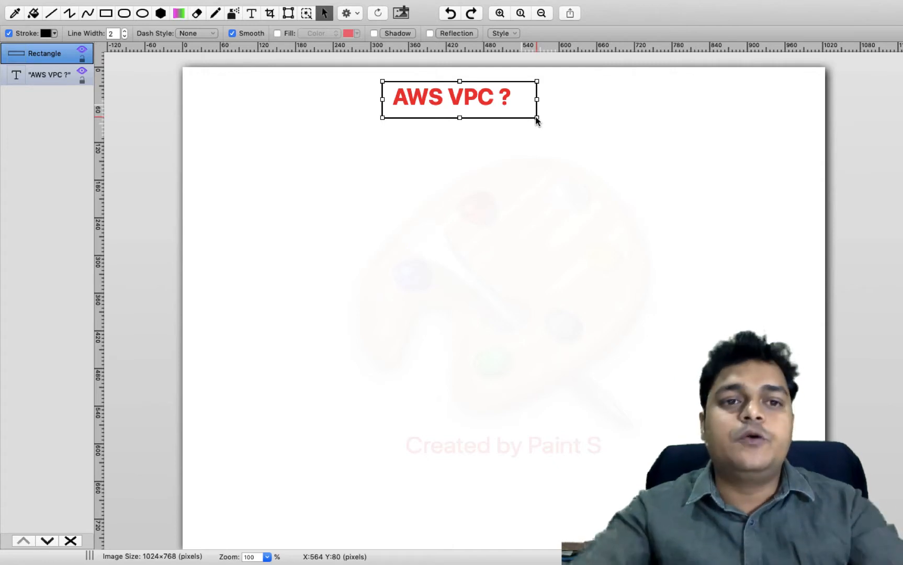
Draw a freehand vertical divider down the middle of the canvas and add the text labels LAN and VPC on either side.
left_click(215, 13)
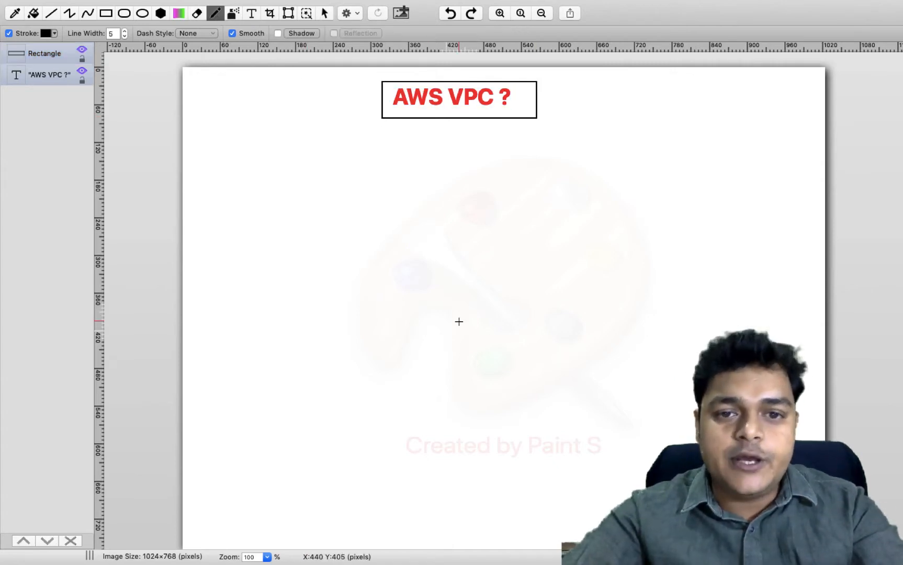
left_click_drag(462, 241, 480, 474)
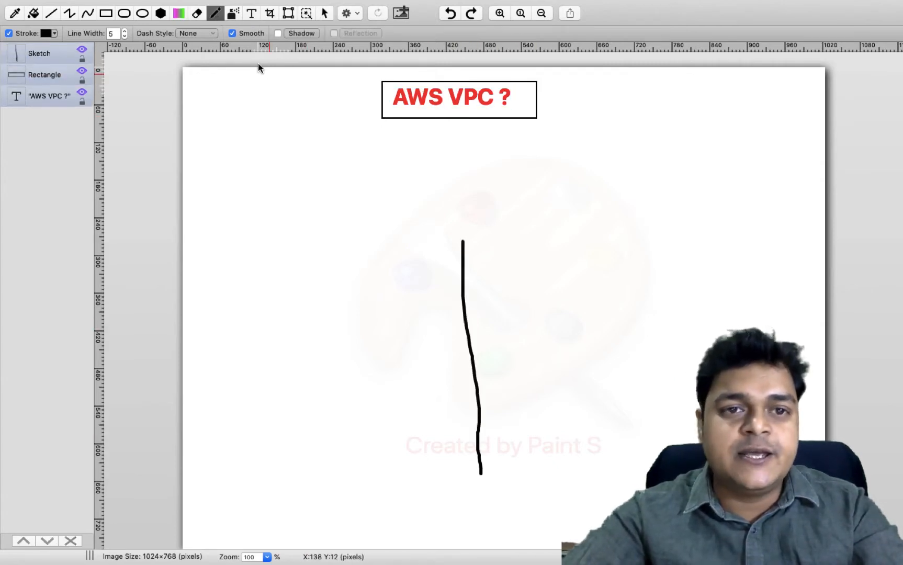
left_click(251, 13)
left_click_drag(220, 203, 335, 243)
type("LAN")
left_click(251, 13)
left_click_drag(568, 204, 741, 244)
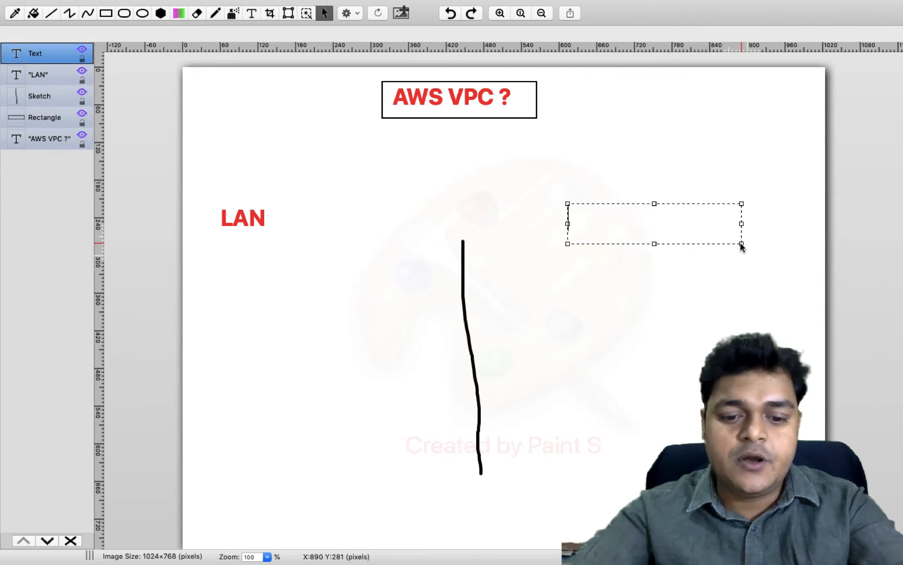
type("VPC")
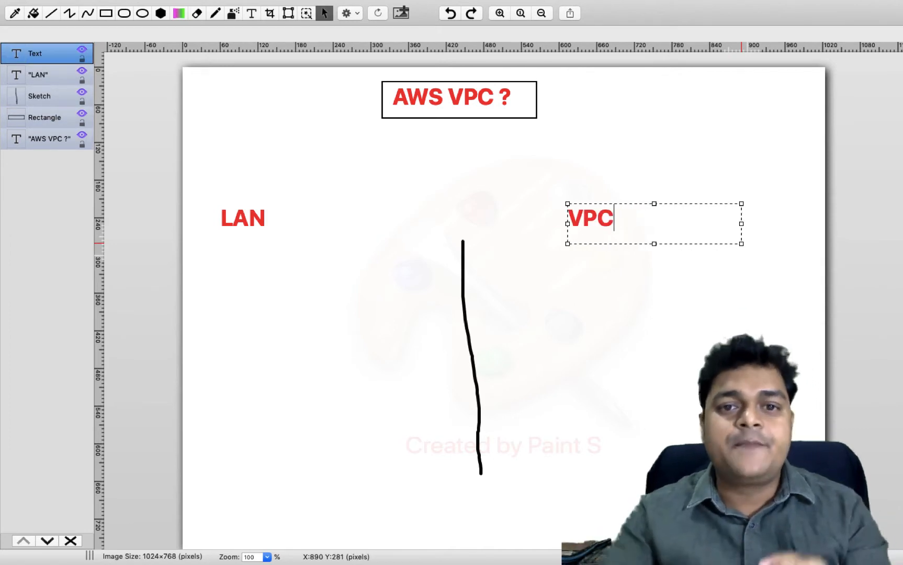
left_click(753, 183)
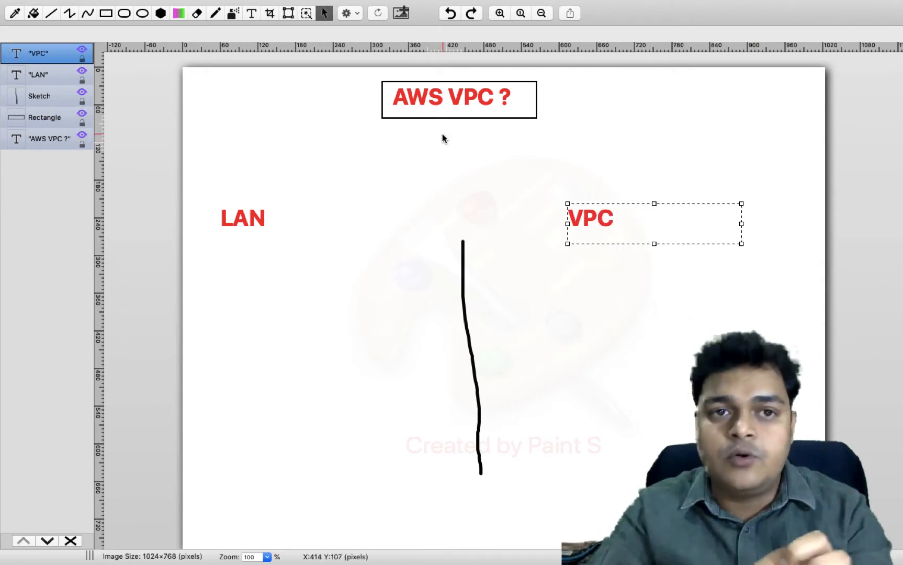
Draw freehand arrows from the AWS VPC ? title box to the LAN label and to the VPC label.
left_click(215, 13)
left_click_drag(276, 184, 389, 115)
mouse_move(285, 173)
left_mouse_down()
mouse_move(276, 188)
mouse_move(301, 187)
left_mouse_up()
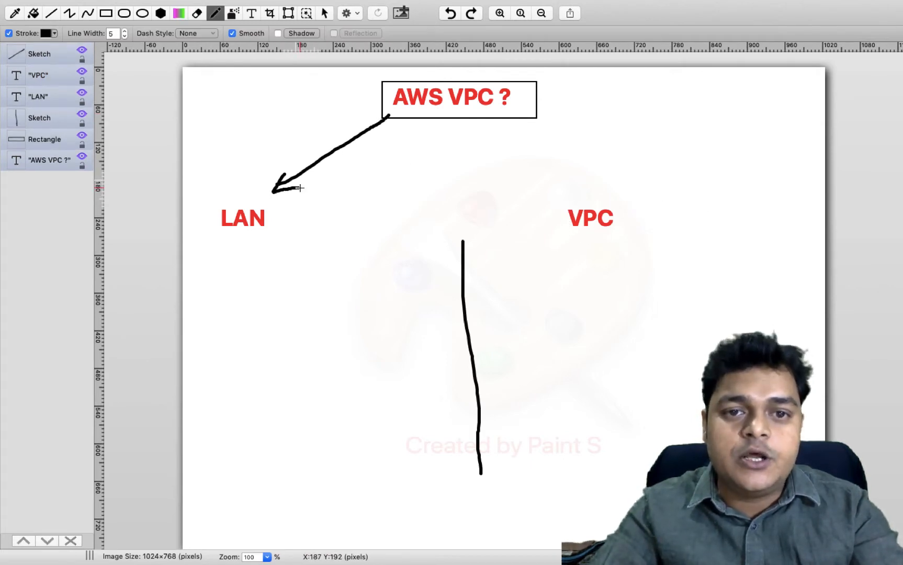
mouse_move(533, 120)
left_mouse_down()
mouse_move(588, 198)
mouse_move(586, 186)
left_mouse_up()
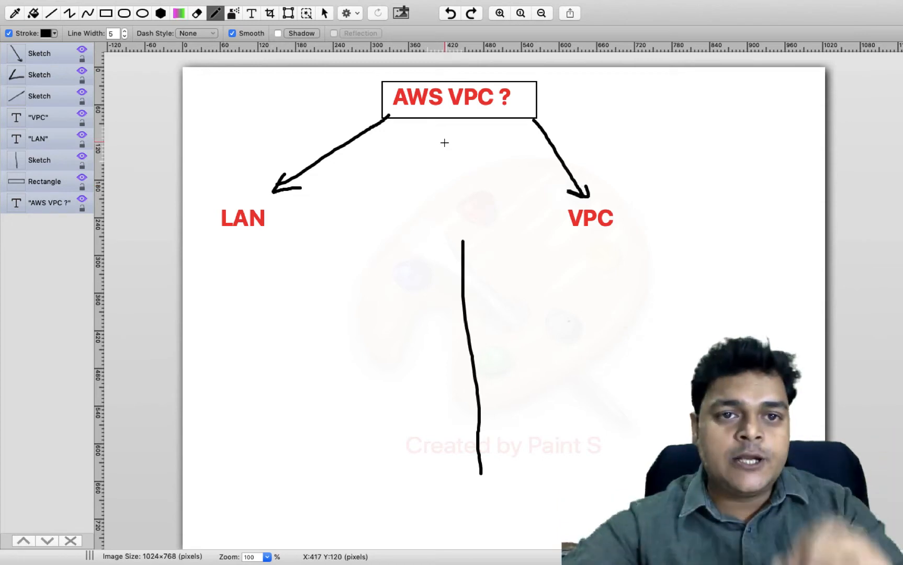
Draw a column of five small boxes on the LAN side and connect each by a freehand line to a flat rectangle.
mouse_move(187, 6)
left_click(107, 39)
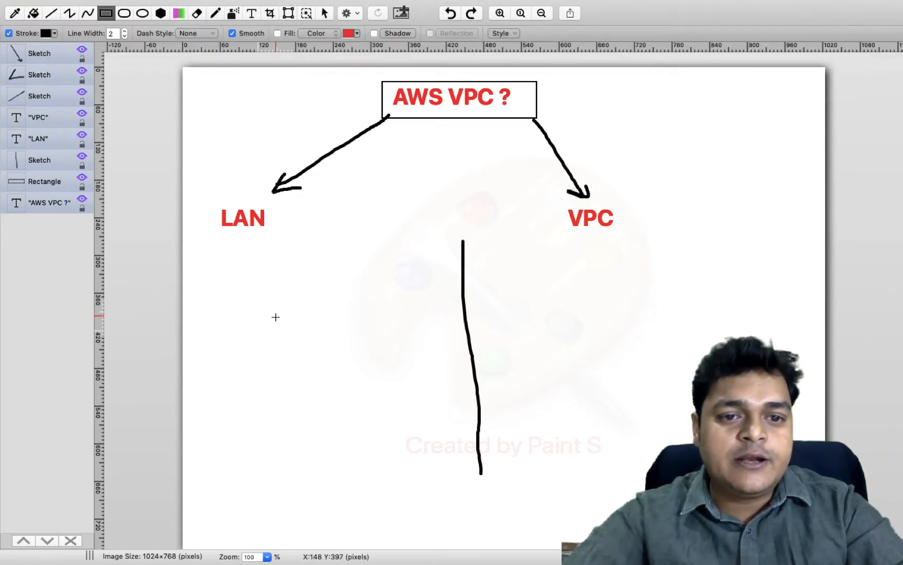
left_click_drag(363, 263, 402, 290)
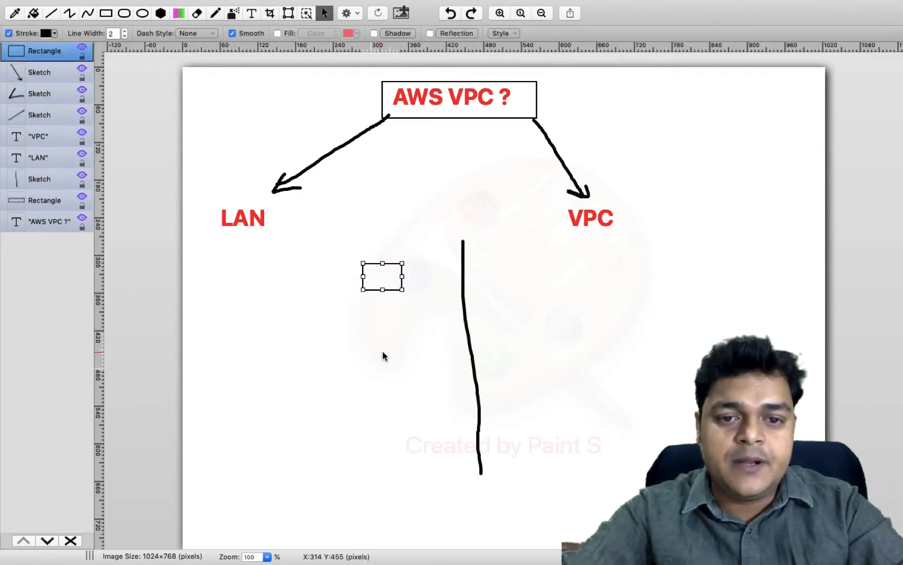
left_click_drag(365, 336, 402, 355)
left_click_drag(371, 389, 406, 412)
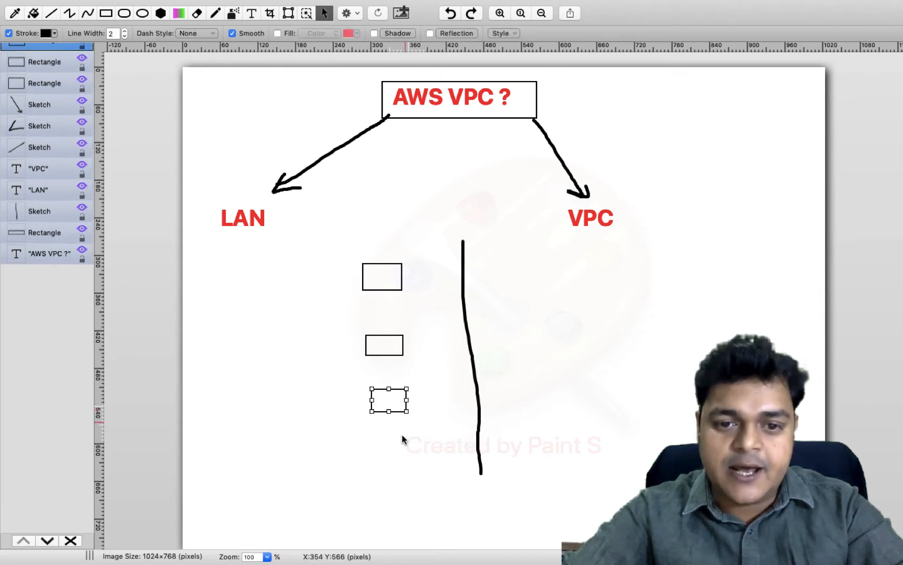
mouse_move(375, 440)
left_mouse_down()
mouse_move(412, 467)
mouse_move(415, 518)
left_mouse_up()
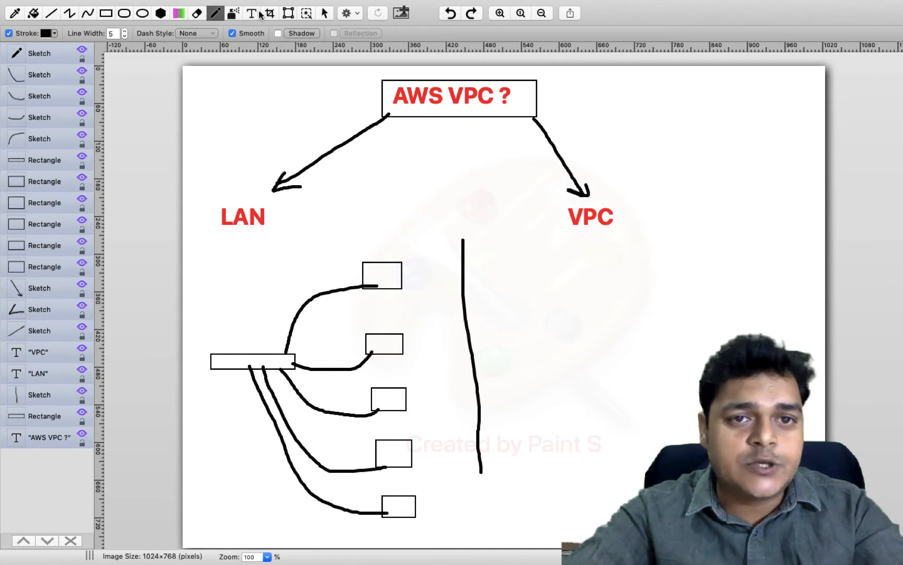
Add the text label switch above the flat rectangle and enlarge its text box to show the whole word.
left_click(258, 14)
left_click_drag(202, 322, 270, 336)
type("switc")
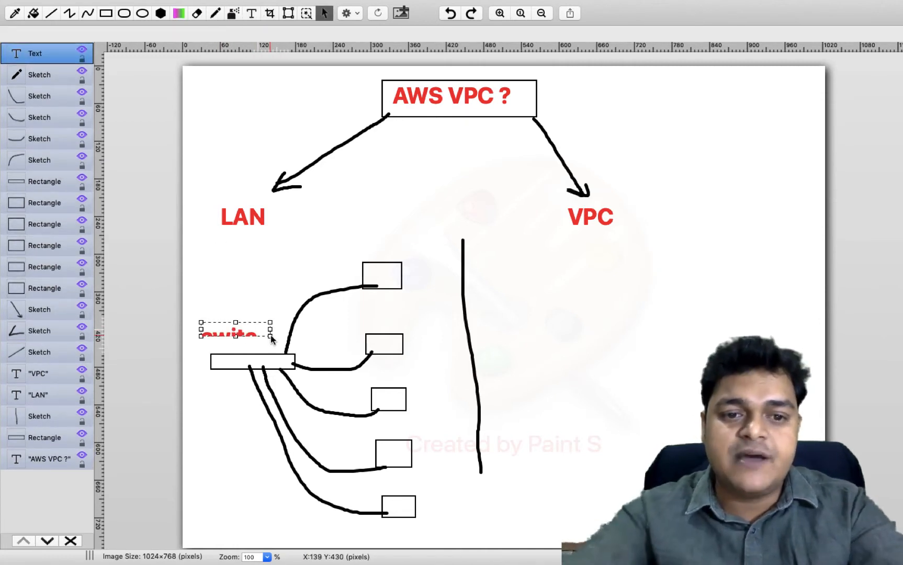
type("h")
left_click_drag(270, 336, 289, 348)
left_click(461, 303)
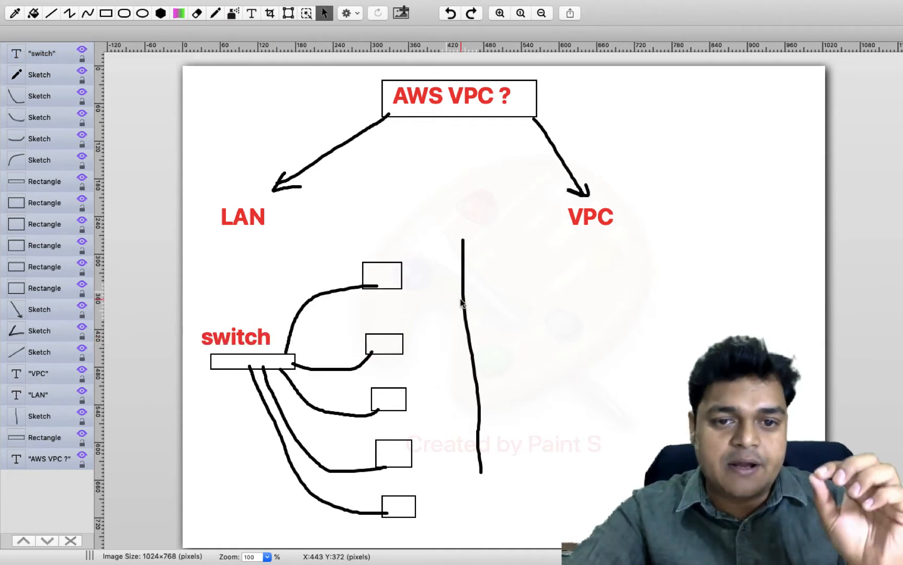
left_click(217, 359)
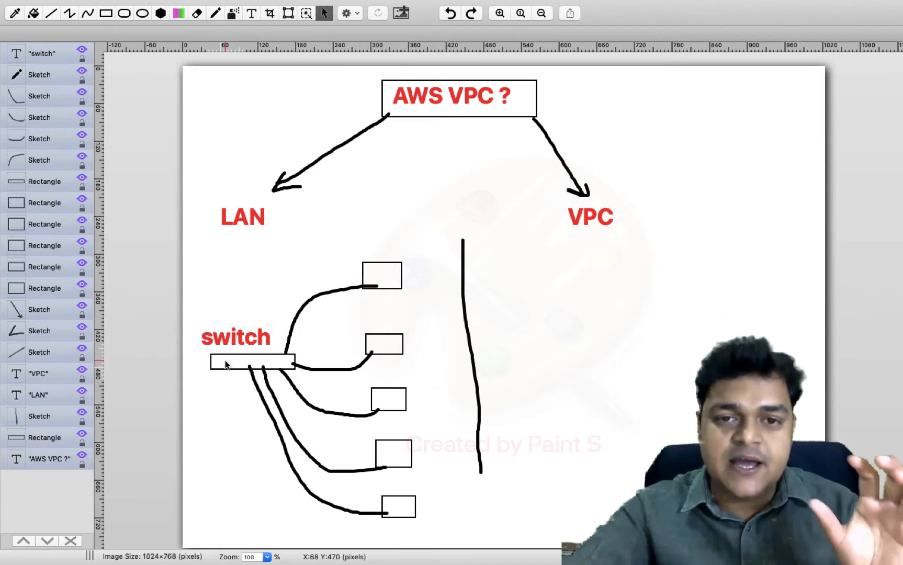
Extend the vertical divider to the canvas's bottom edge and draw a column of four boxes on the VPC side.
left_click(215, 13)
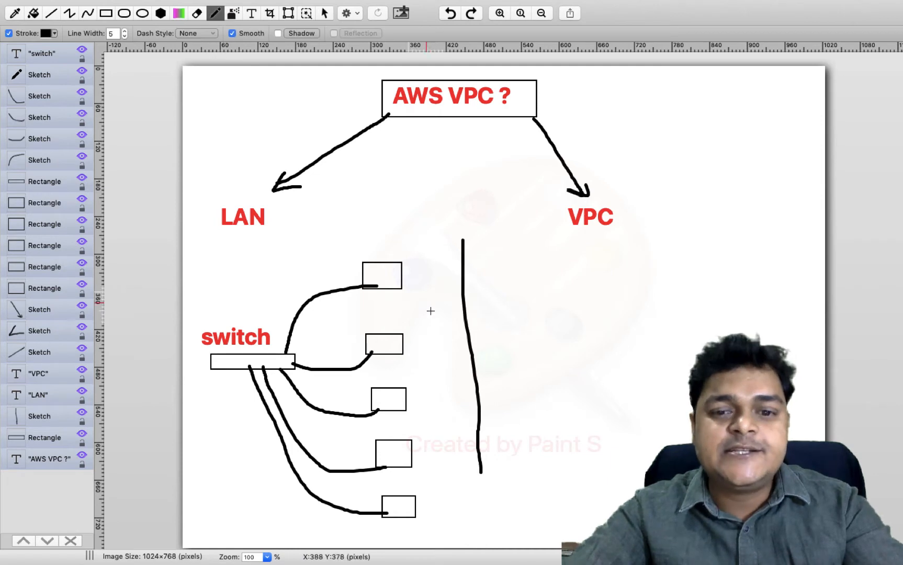
left_click_drag(479, 471, 481, 557)
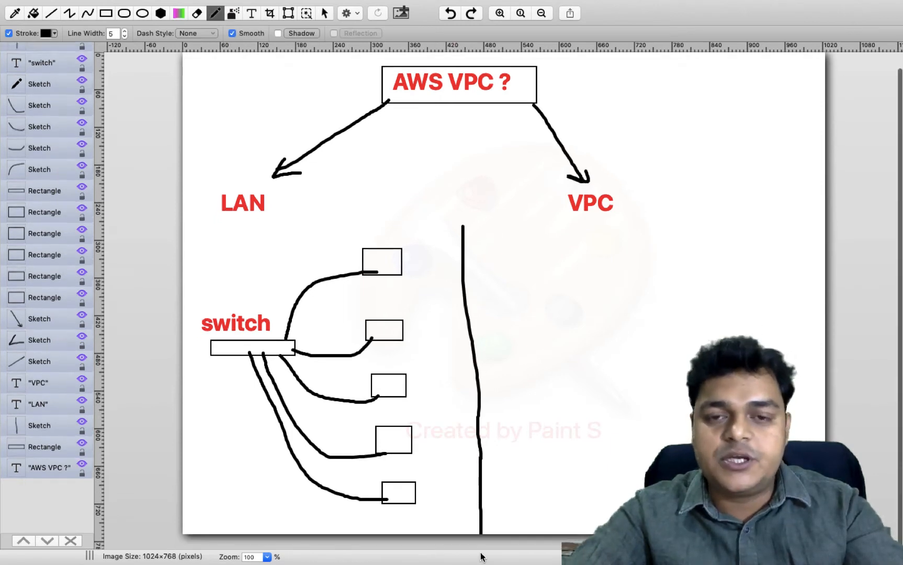
left_click(106, 13)
left_click_drag(705, 223, 769, 254)
left_click_drag(723, 295, 772, 329)
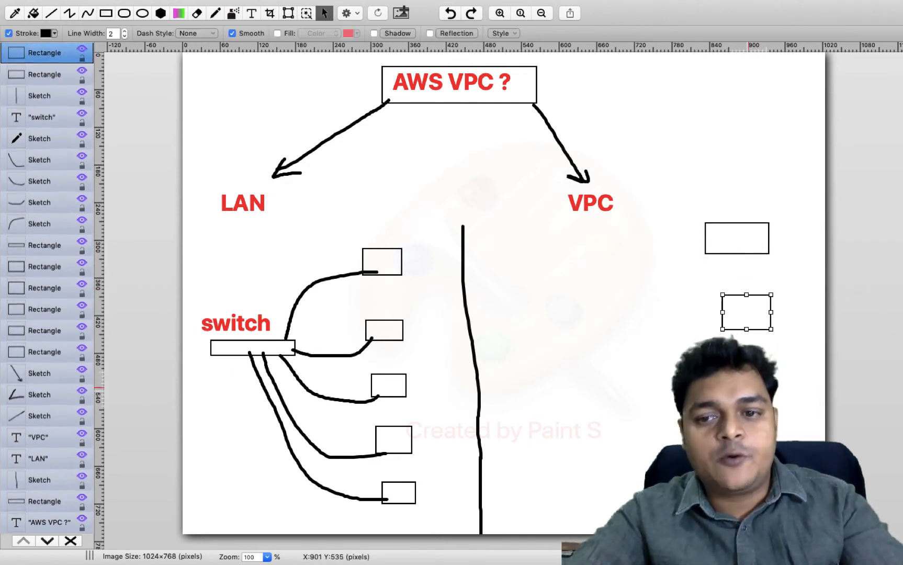
left_click_drag(722, 380, 783, 415)
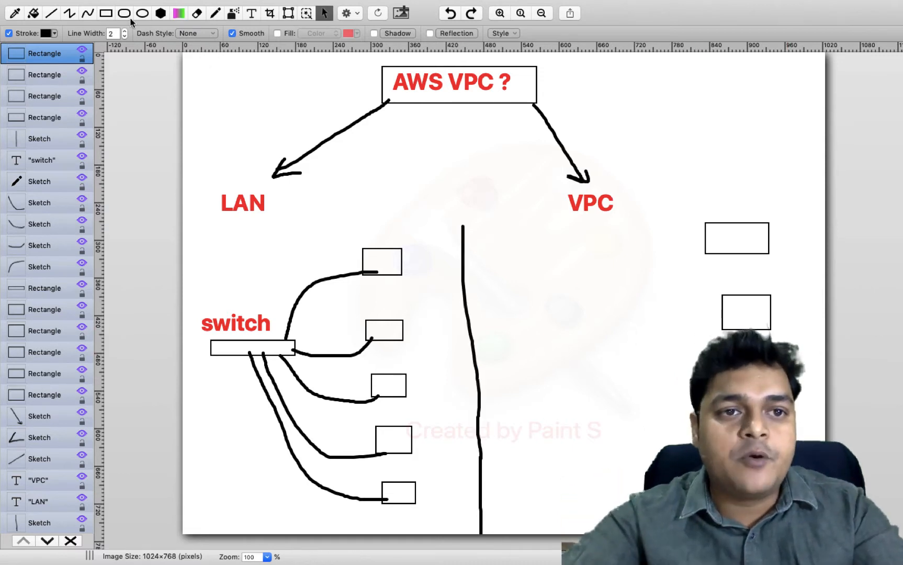
Add the text VPC between the divider and the column of boxes and frame it with a rectangle.
left_click(252, 13)
left_click_drag(556, 328, 660, 351)
type("V")
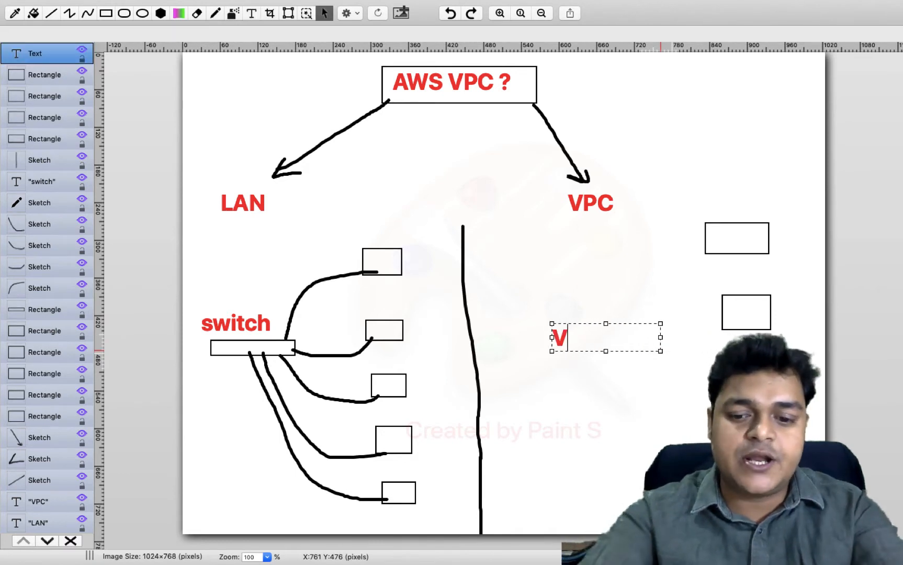
type("PC")
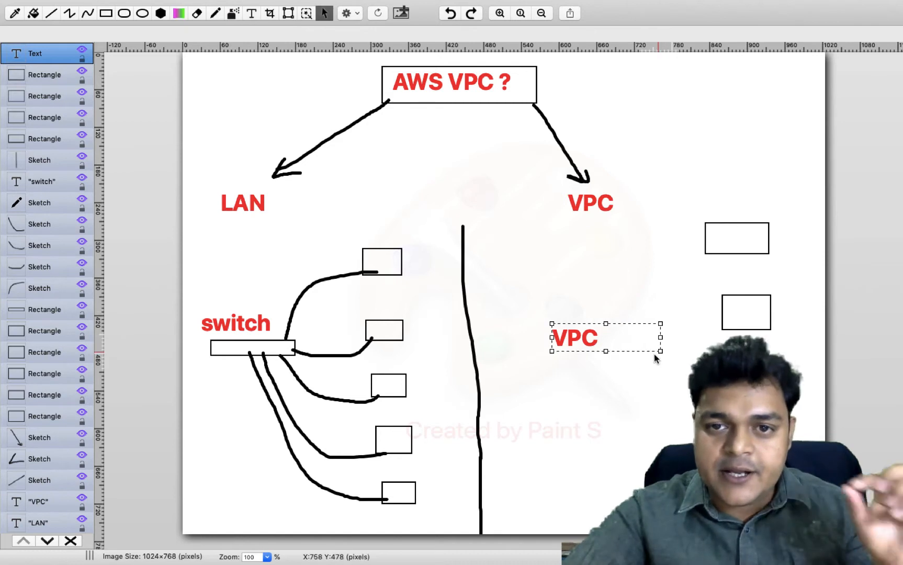
left_click(616, 395)
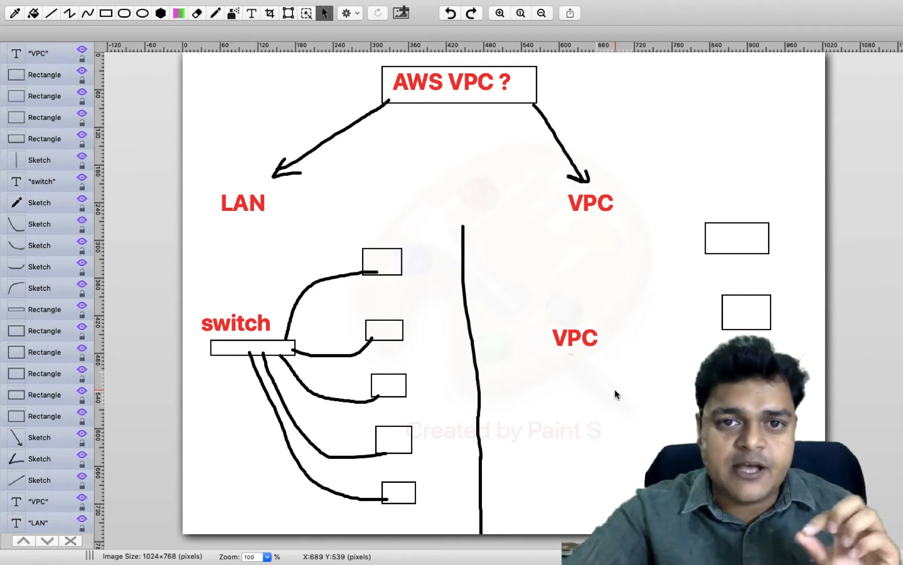
left_click(106, 13)
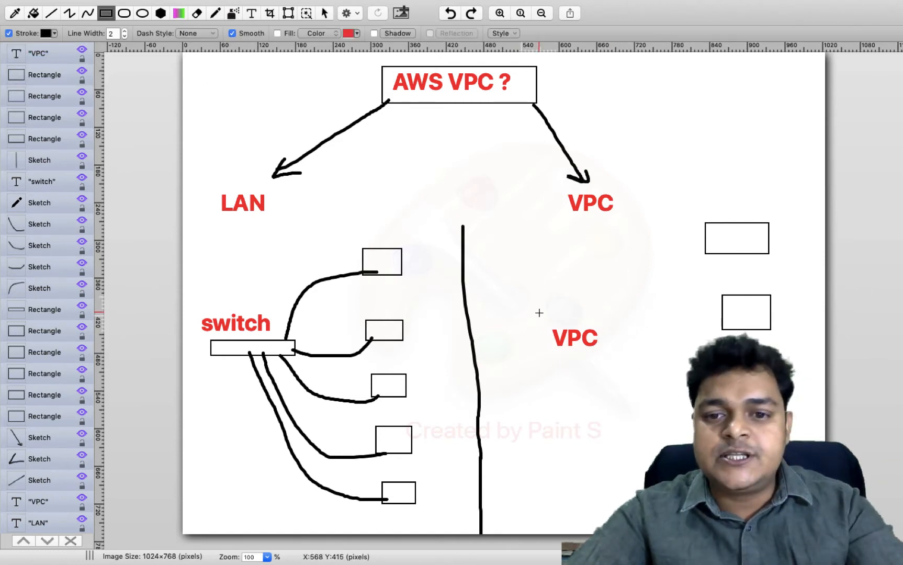
left_click_drag(539, 313, 621, 361)
Connect each of the four boxes on the VPC side to the framed VPC box with freehand lines.
left_click(215, 13)
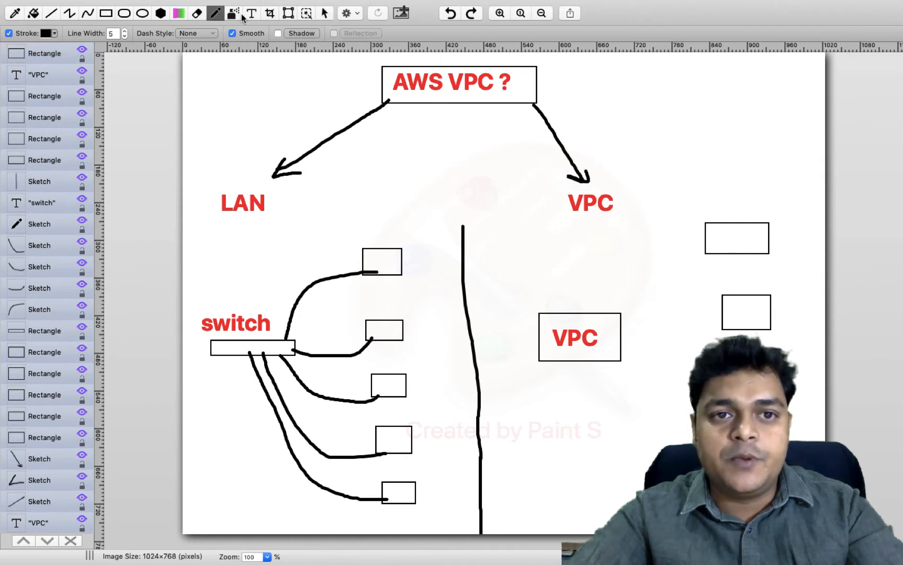
mouse_move(711, 255)
left_mouse_down()
mouse_move(661, 256)
mouse_move(622, 320)
left_mouse_up()
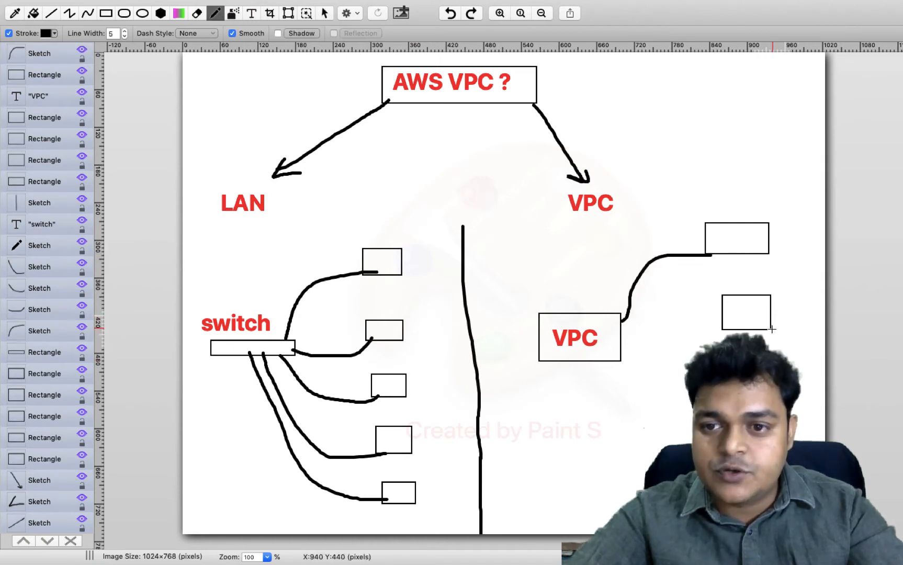
left_click_drag(754, 328, 616, 340)
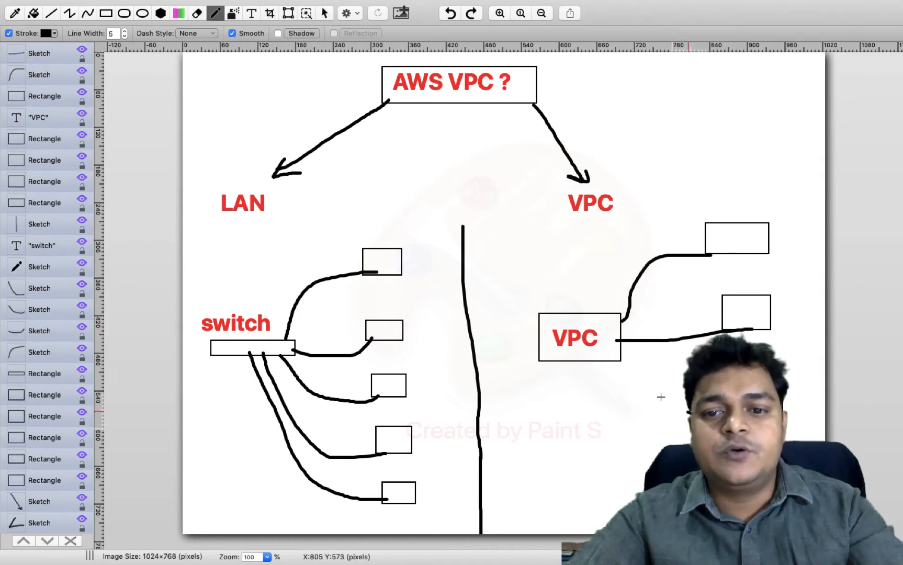
left_click_drag(717, 426, 611, 359)
left_click_drag(677, 465, 593, 362)
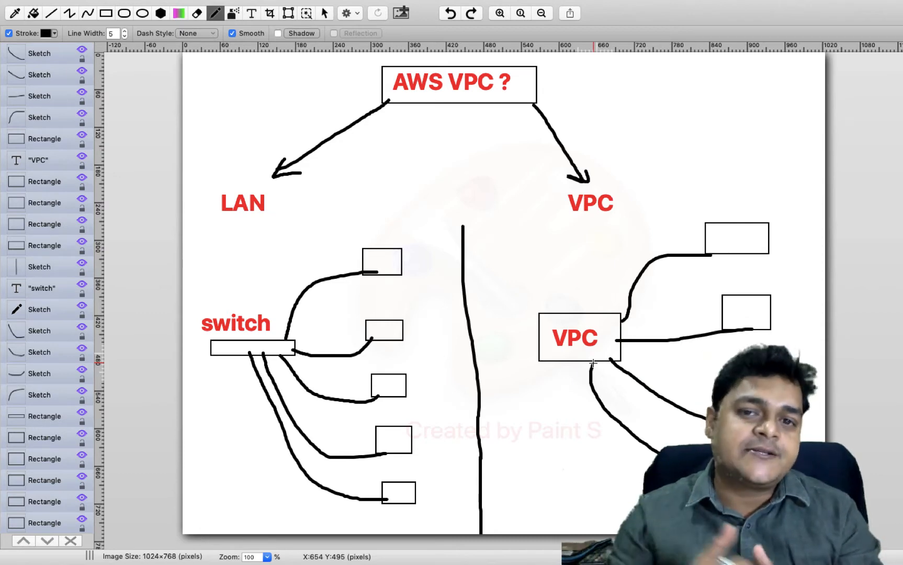
Switch to Safari in full screen, load aws.amazon.com and go to the AWS Management Console.
key("ctrl+Left")
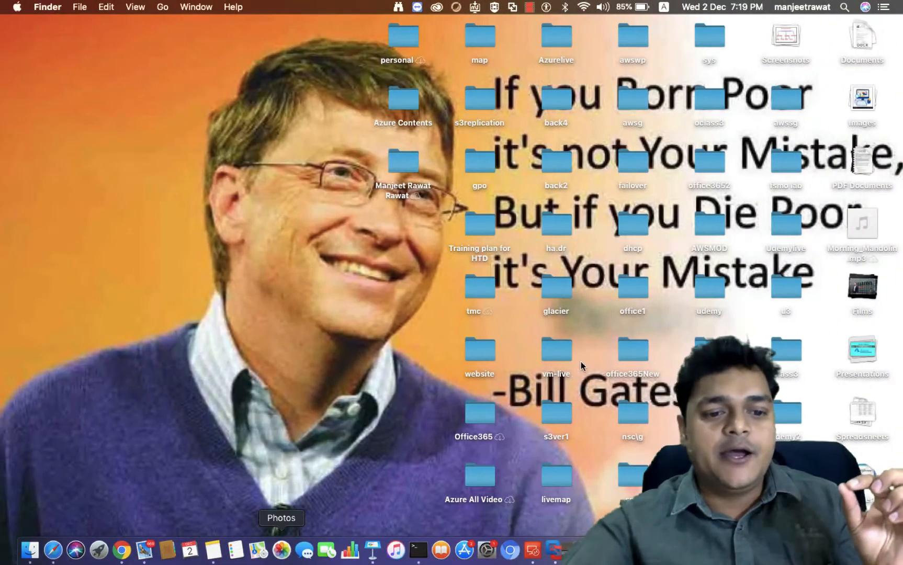
left_click(62, 551)
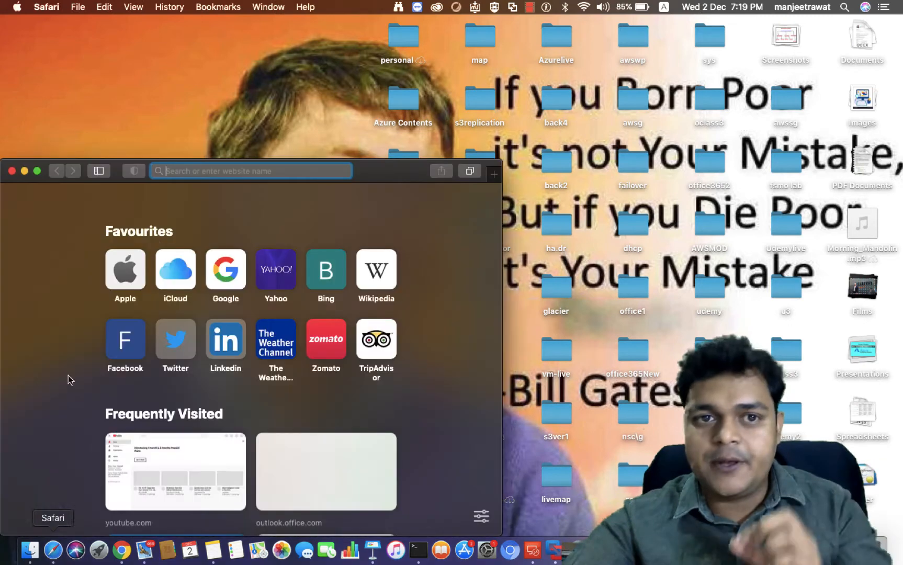
left_click(38, 171)
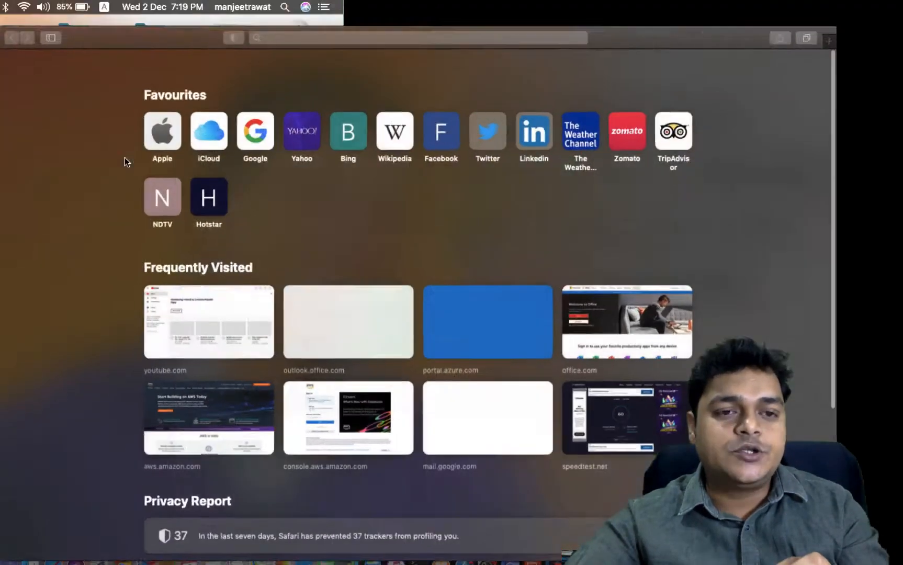
type("aws.amazon.com")
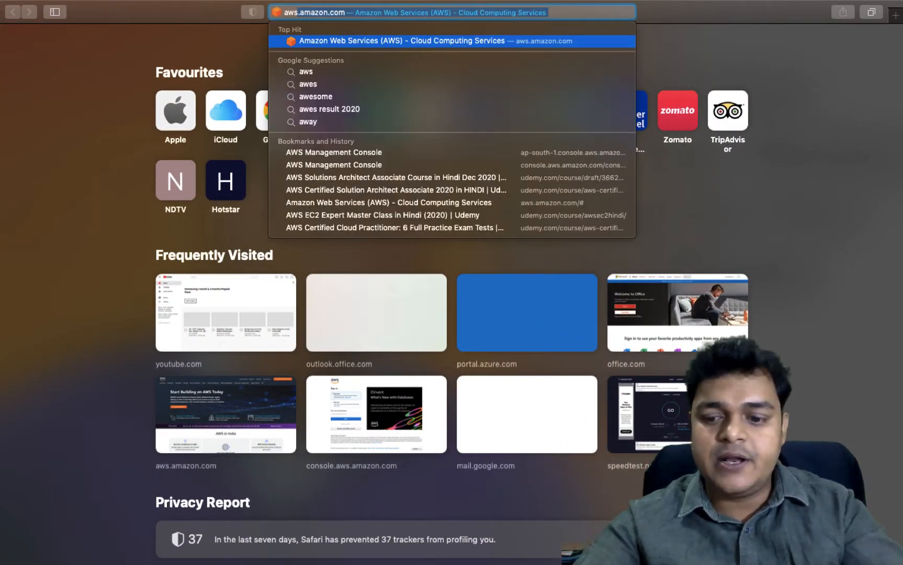
key("Return")
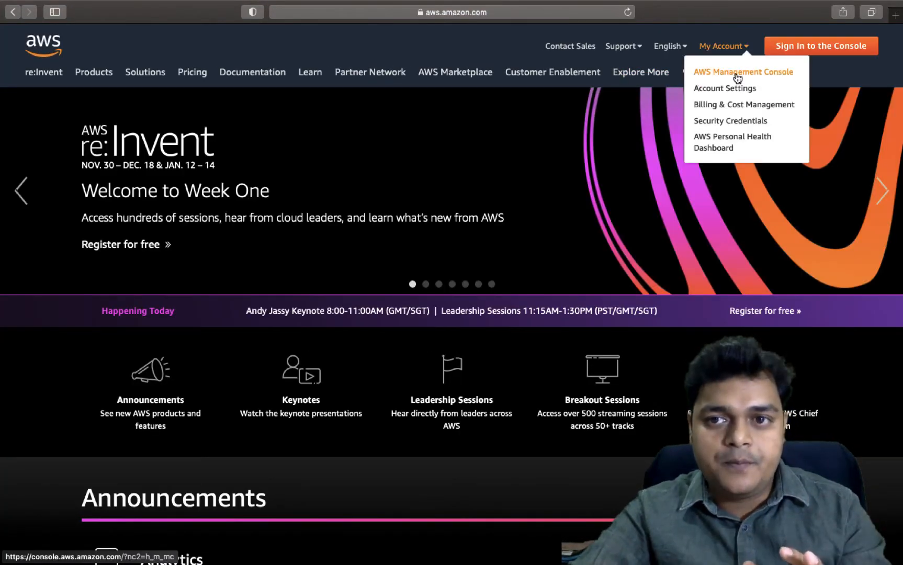
left_click(738, 78)
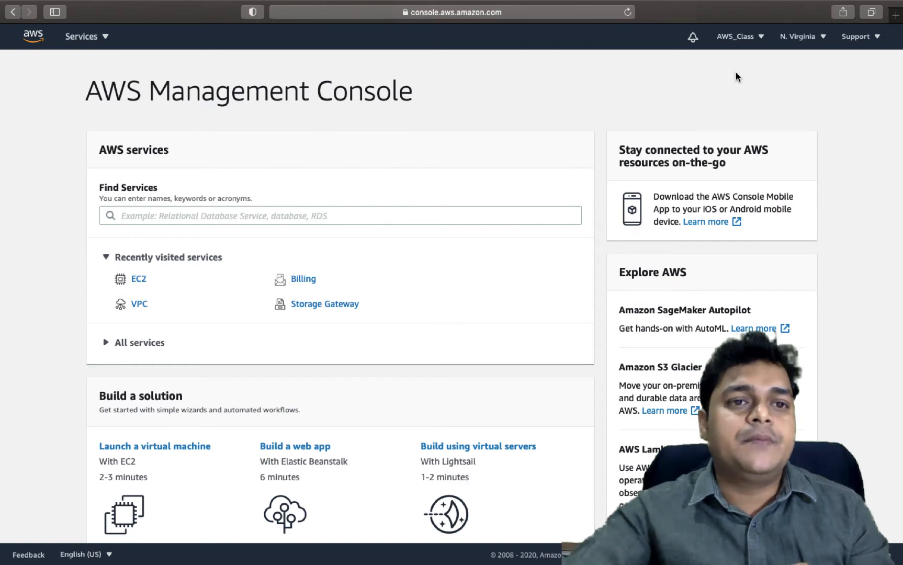
Open the VPC service from Networking & Content Delivery in a new tab, switch to it and dismiss the notification.
left_click(77, 40)
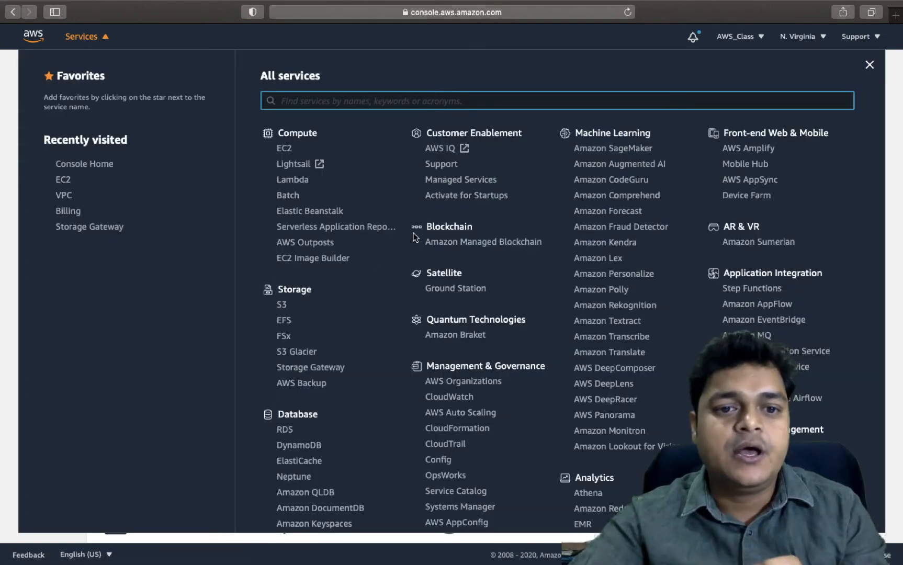
scroll(289, 333, "down", 5)
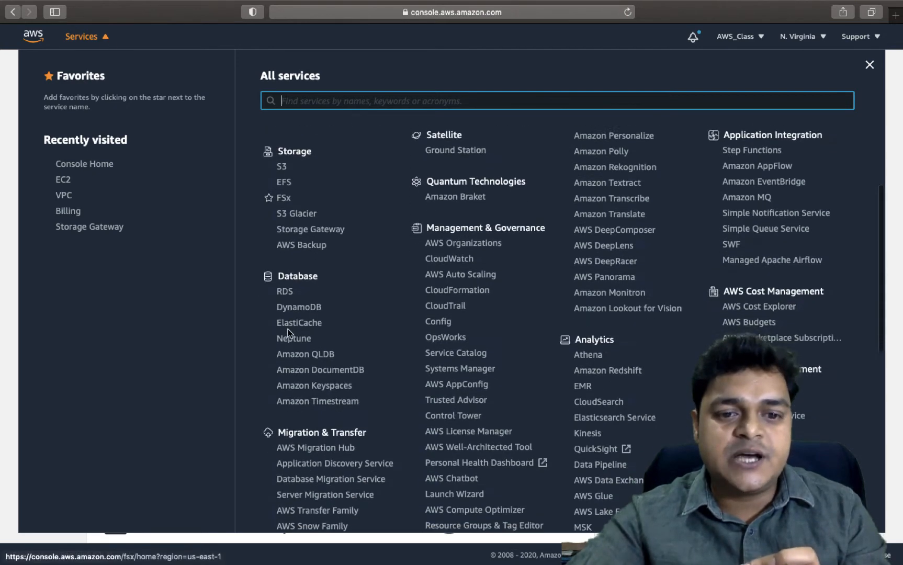
scroll(289, 334, "down", 9)
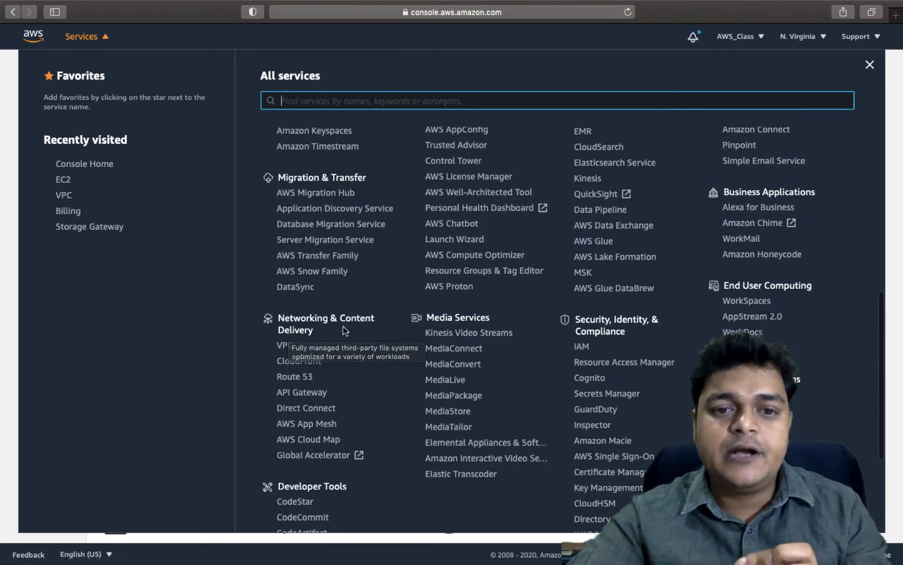
right_click(284, 349)
left_click(323, 356)
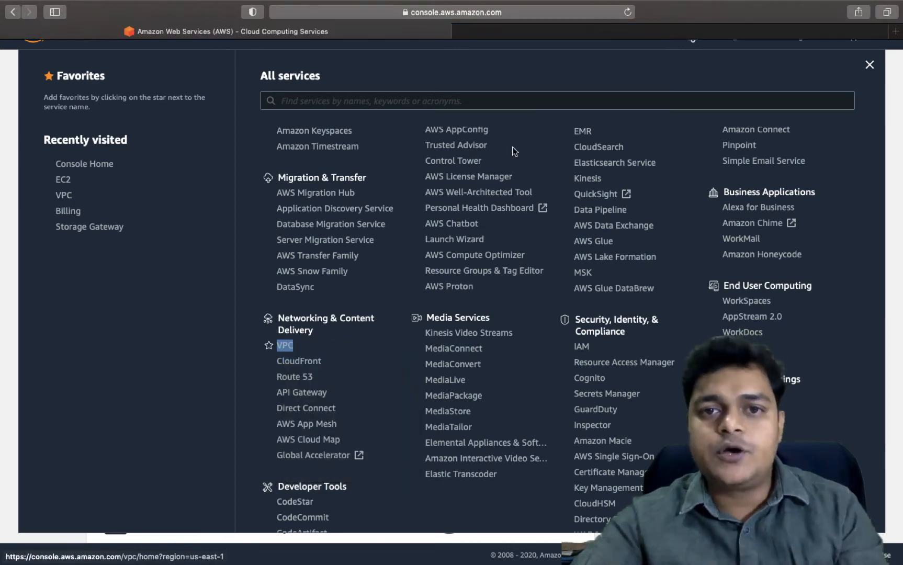
left_click(579, 32)
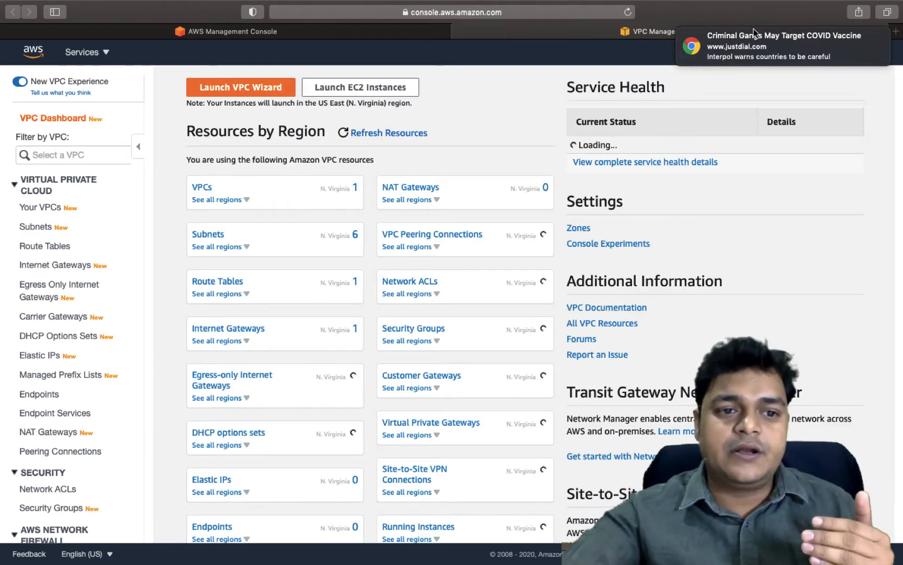
left_click(872, 35)
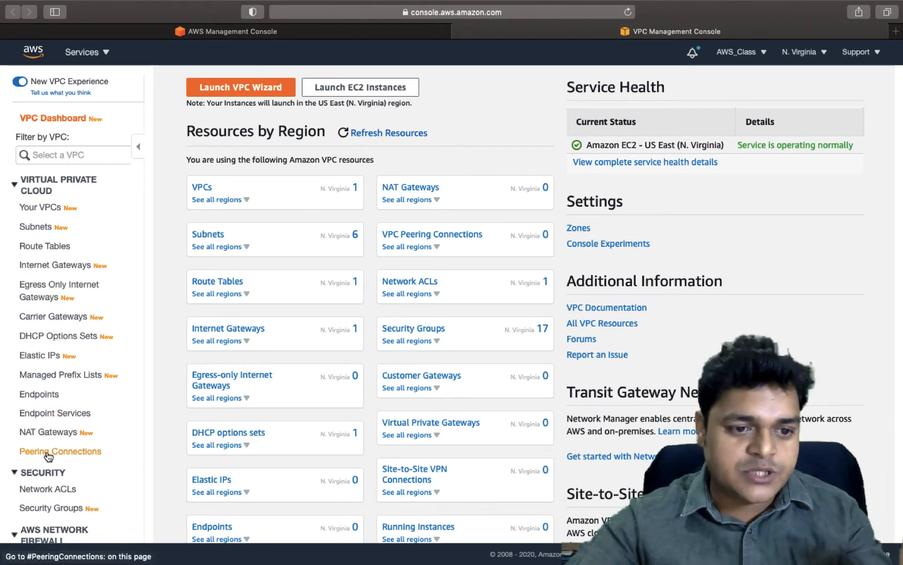
Look through the VPC navigation sections from Virtual Private Cloud down to Transit Gateways and return to the VPC Dashboard entry.
scroll(52, 451, "down", 5)
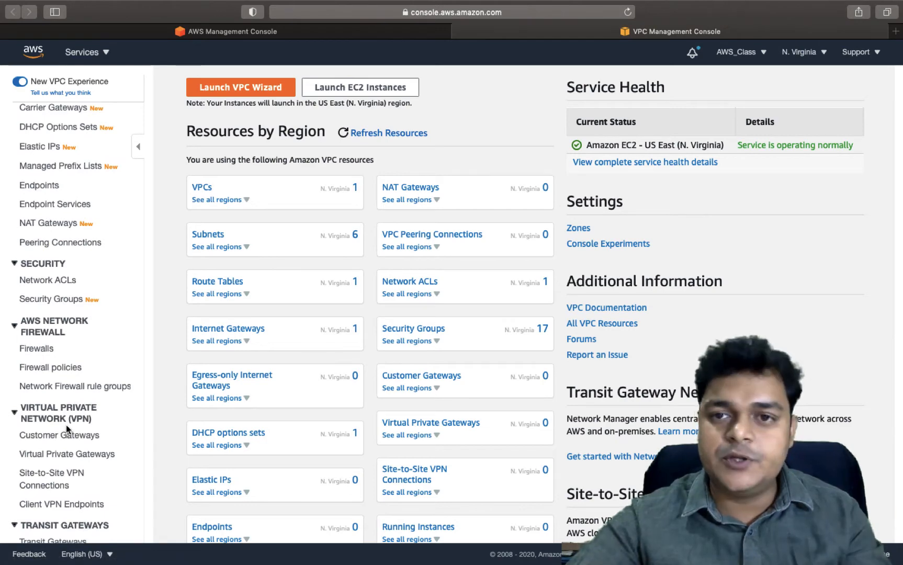
scroll(66, 425, "down", 4)
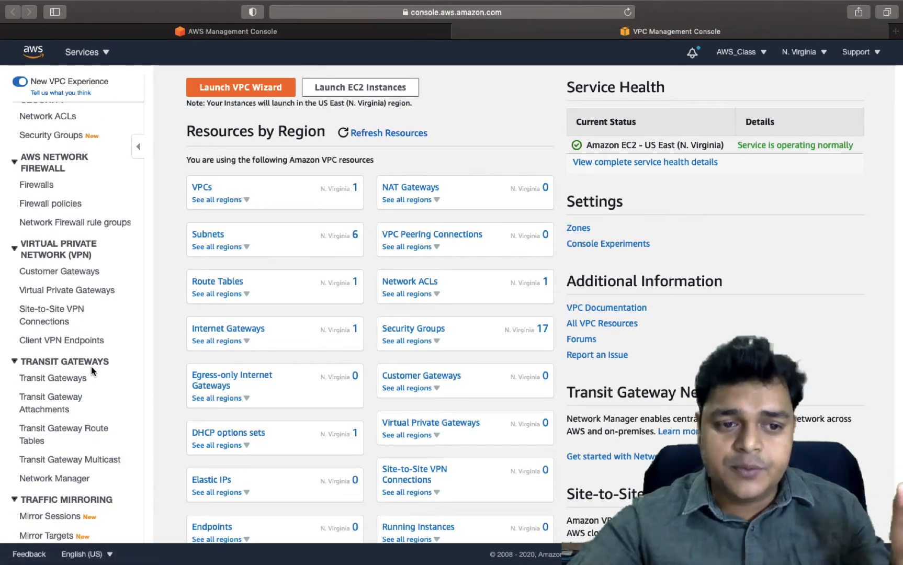
scroll(92, 371, "up", 9)
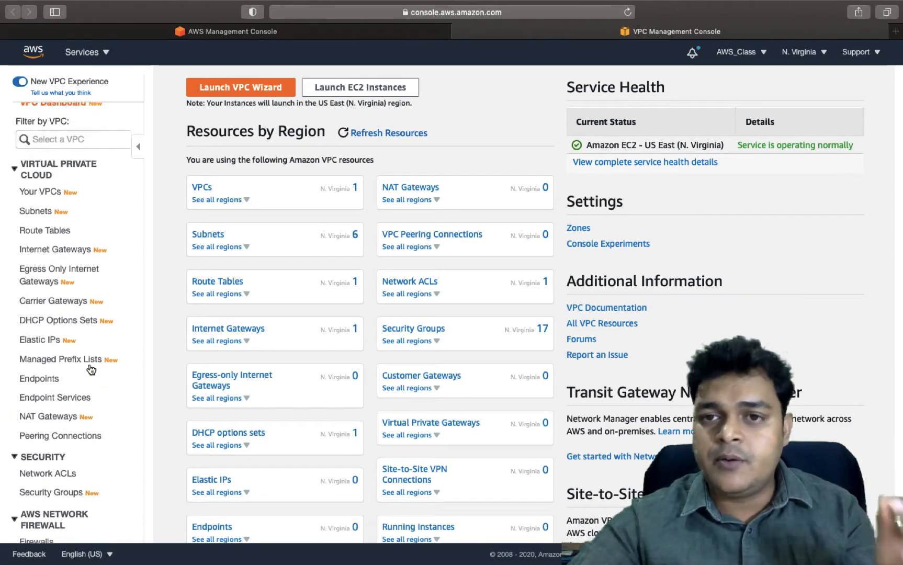
scroll(90, 369, "up", 1)
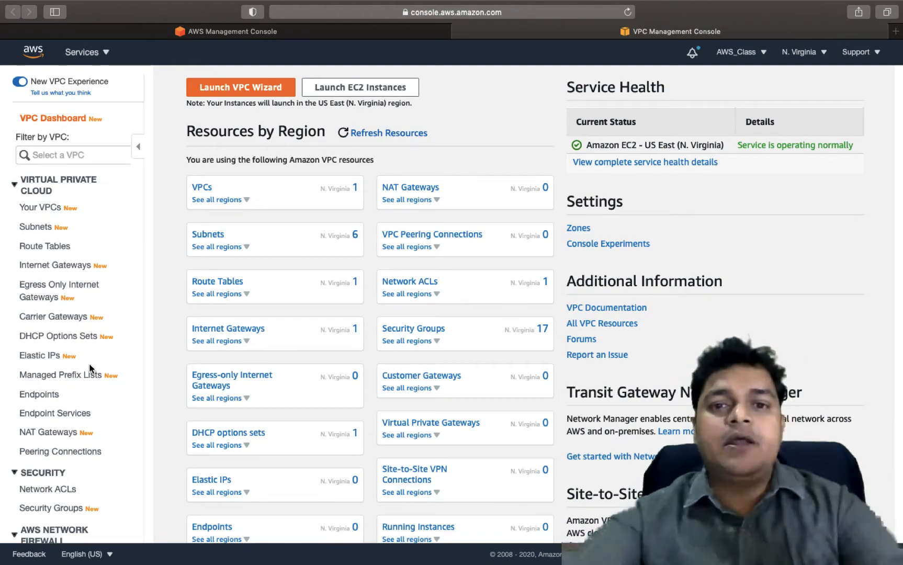
Switch to Paint S and create a new blank document.
key("ctrl+Left")
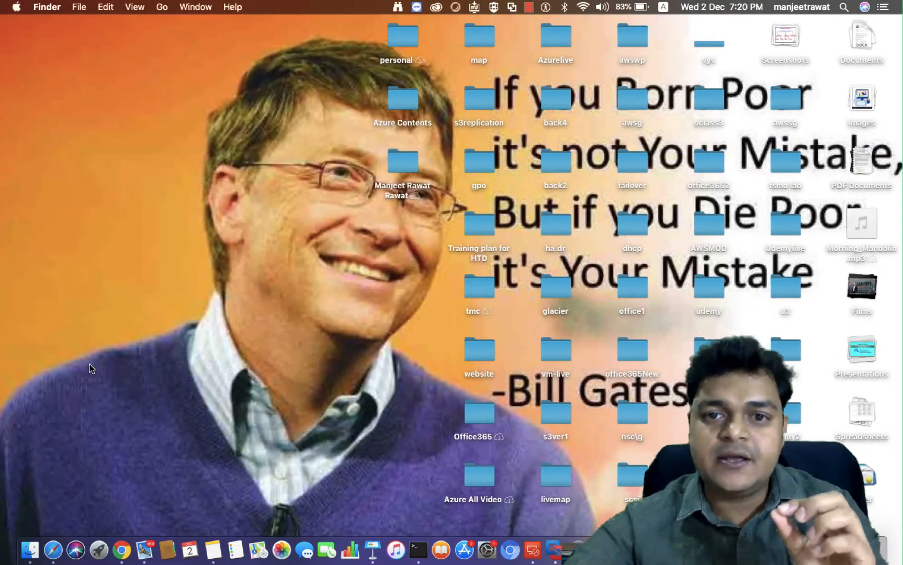
key("ctrl+Right")
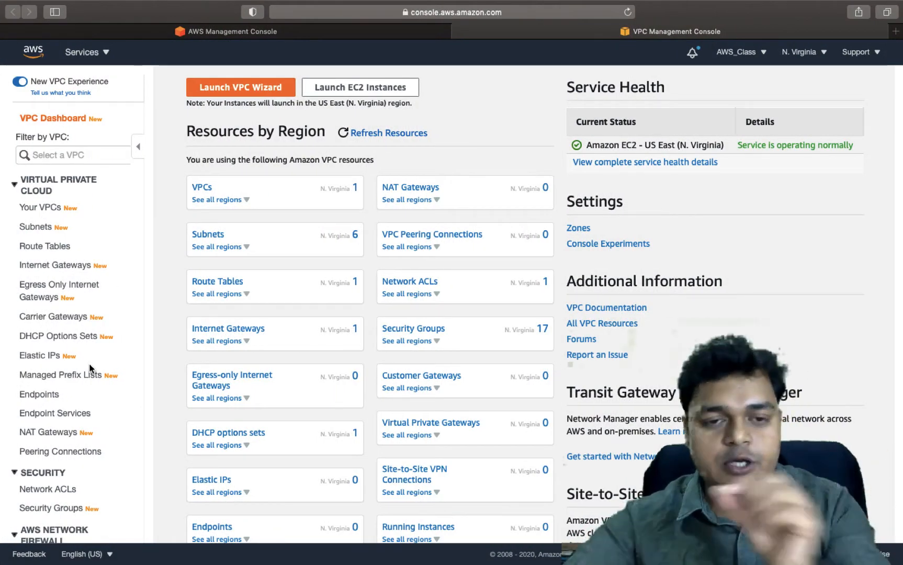
key("ctrl+Left")
key("super+space")
type("pai")
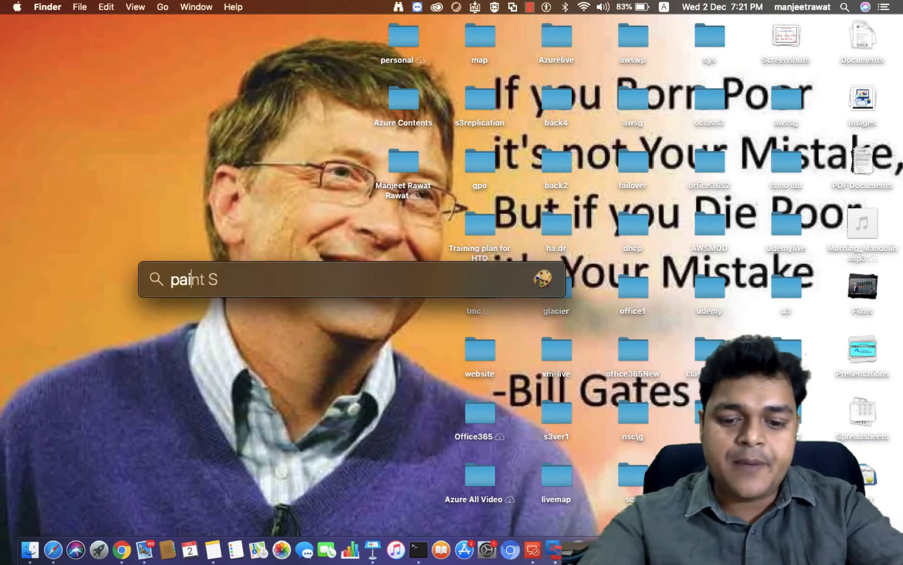
key("Return")
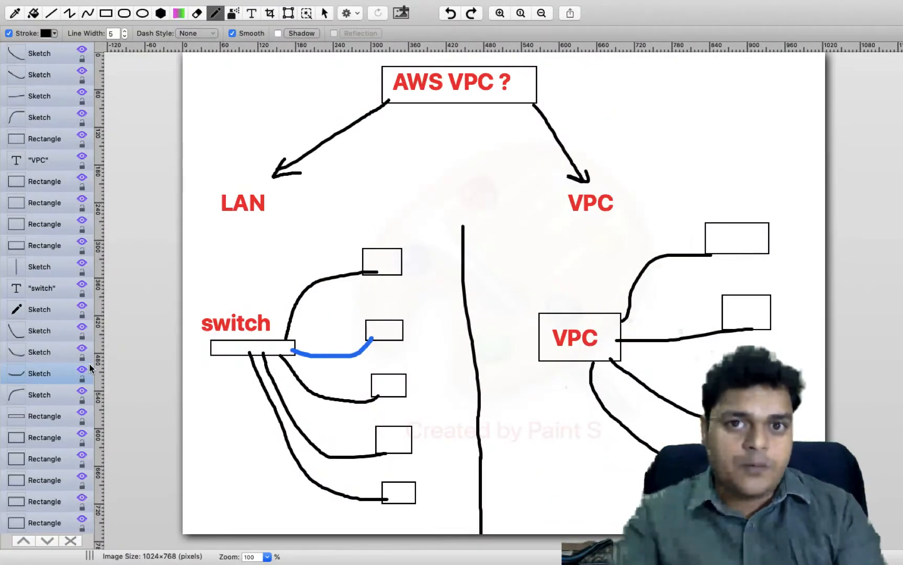
left_click(85, 7)
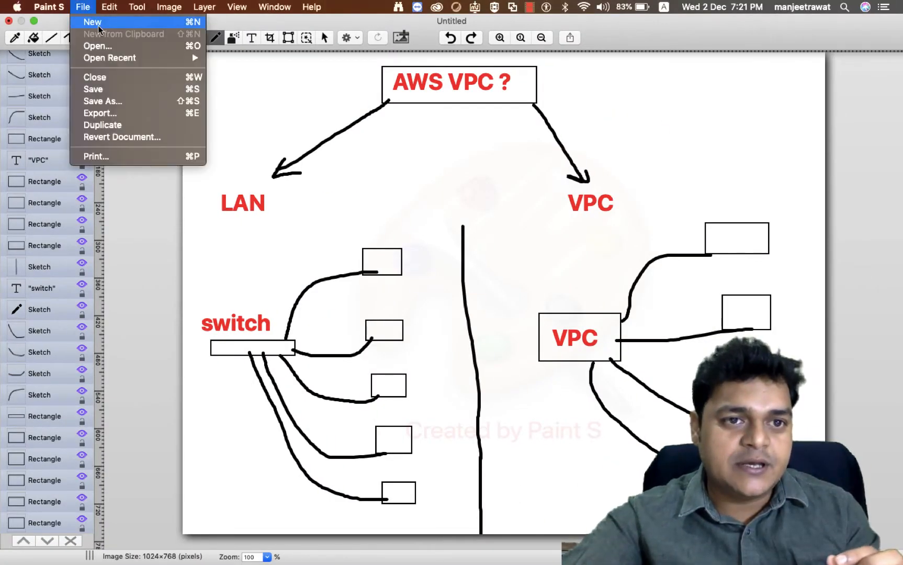
left_click(333, 201)
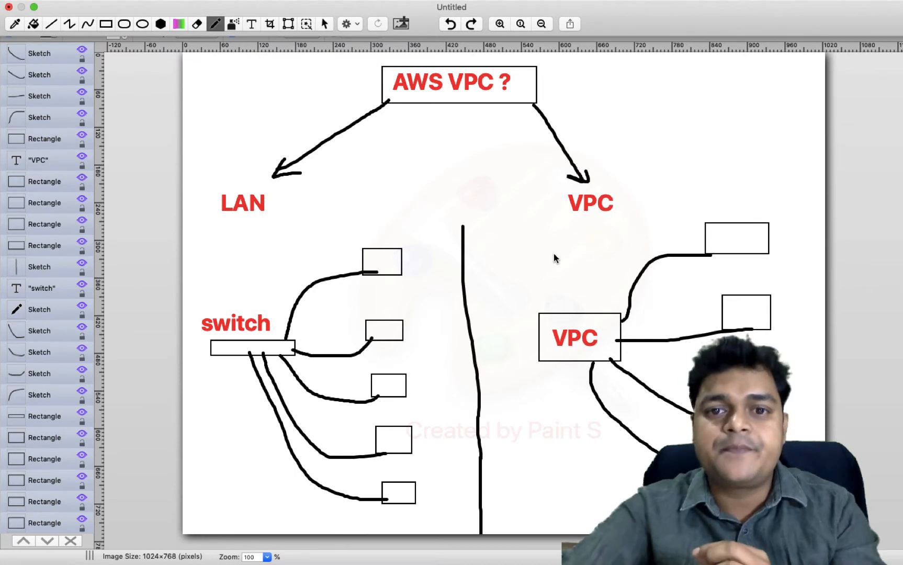
key("super+n")
left_click(529, 173)
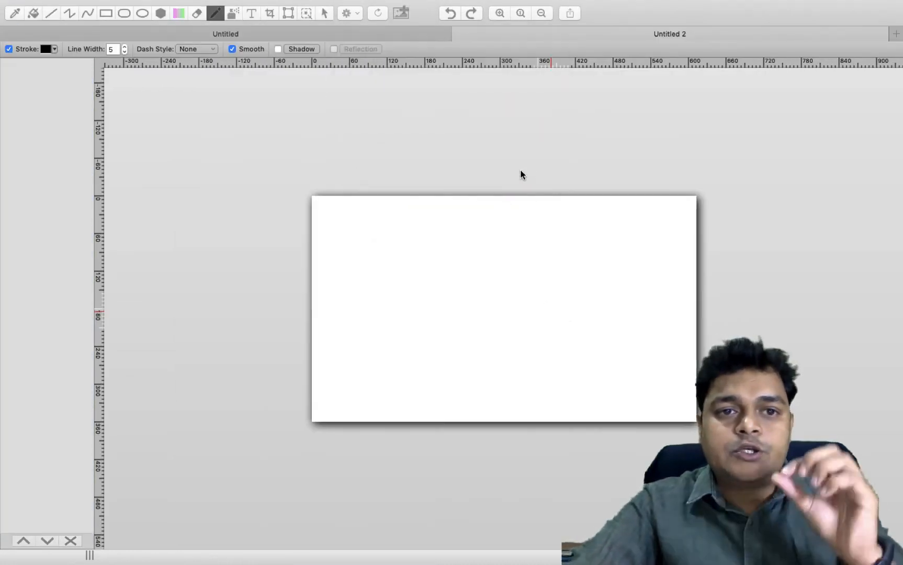
Draw a large unfilled rectangle about 610 by 400 pixels across the middle of the canvas and shift it slightly left.
left_click(106, 13)
left_click_drag(333, 184, 716, 436)
left_click_drag(554, 379, 520, 376)
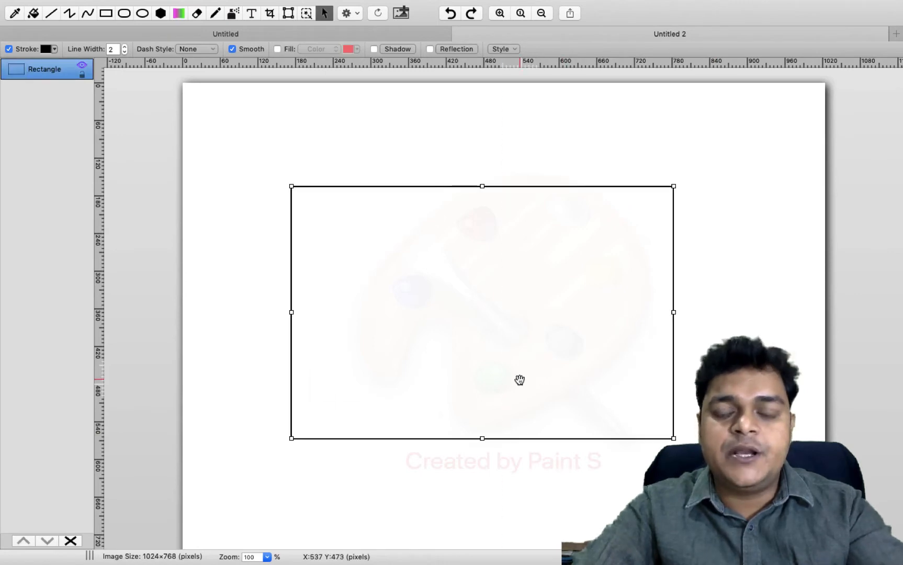
left_click(701, 340)
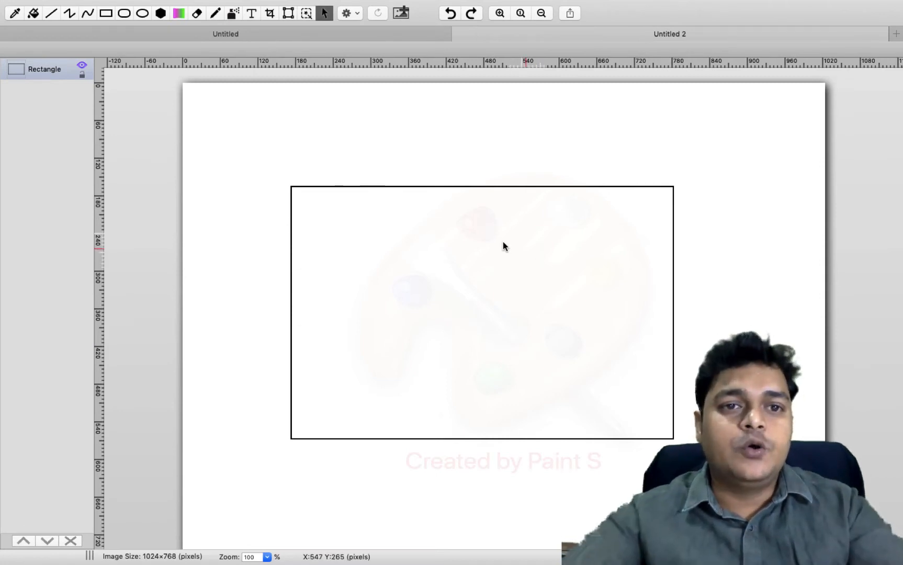
Sketch a freehand dashed box with black strokes inside the large rectangle, dashing all four sides.
left_click(215, 13)
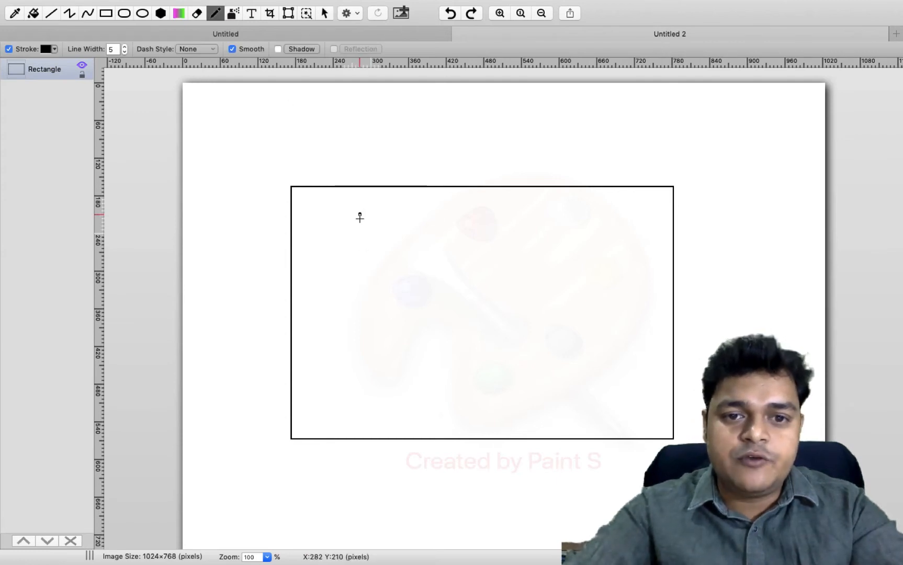
left_click_drag(359, 212, 361, 316)
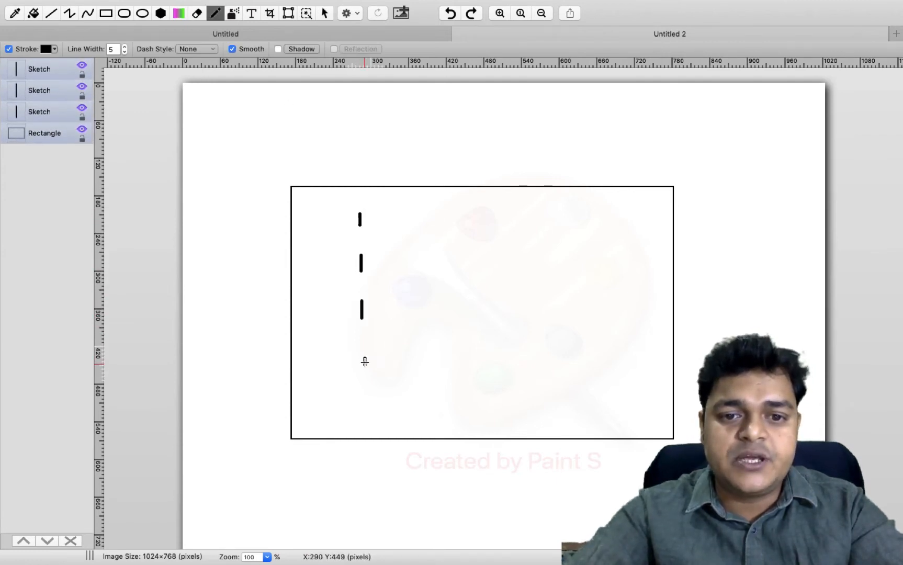
left_click_drag(365, 358, 364, 367)
left_click(365, 396)
left_click_drag(381, 404, 532, 405)
left_click_drag(535, 398, 534, 385)
left_click_drag(533, 348, 531, 279)
left_click_drag(531, 272, 530, 209)
left_click(530, 201)
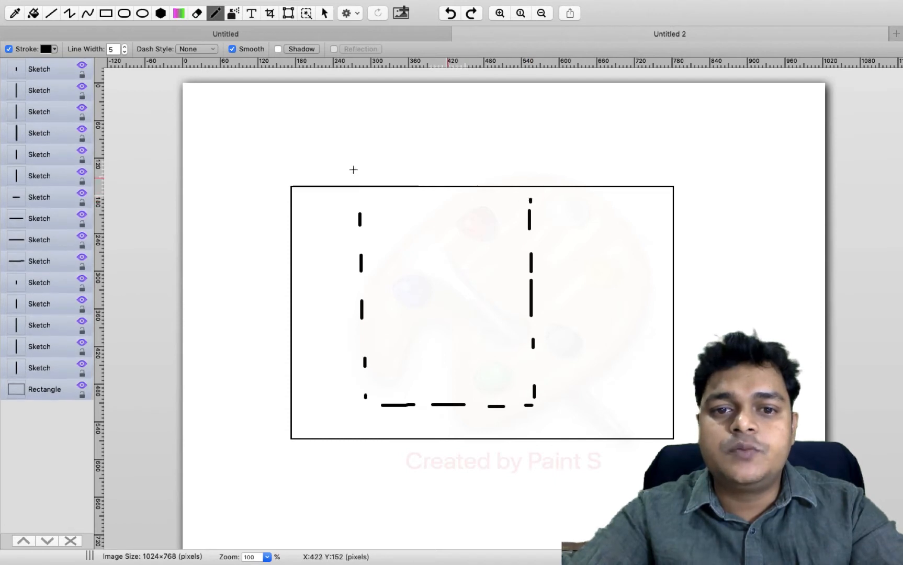
left_click_drag(363, 206, 511, 202)
left_click(532, 200)
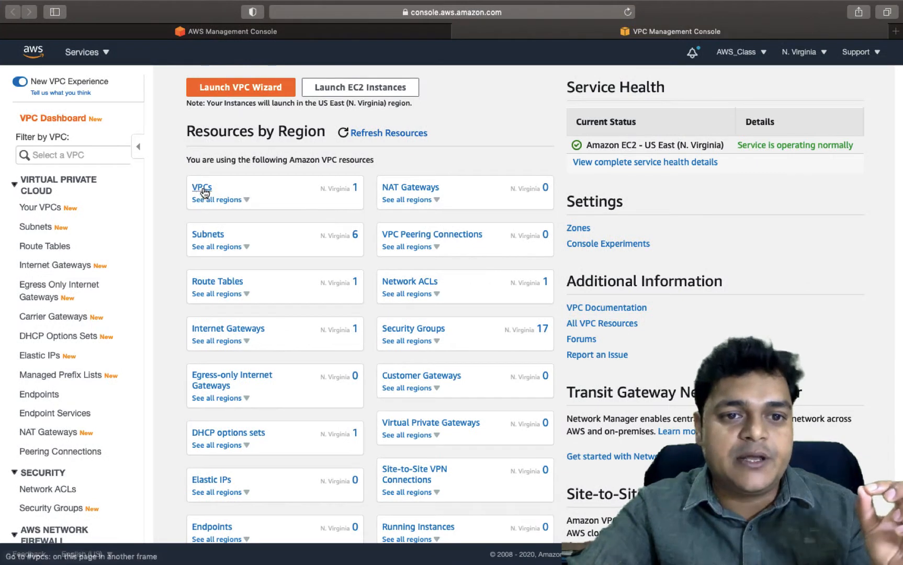
Open the list of VPCs from the VPC dashboard, name the existing VPC "don not use" and save it.
left_click(203, 190)
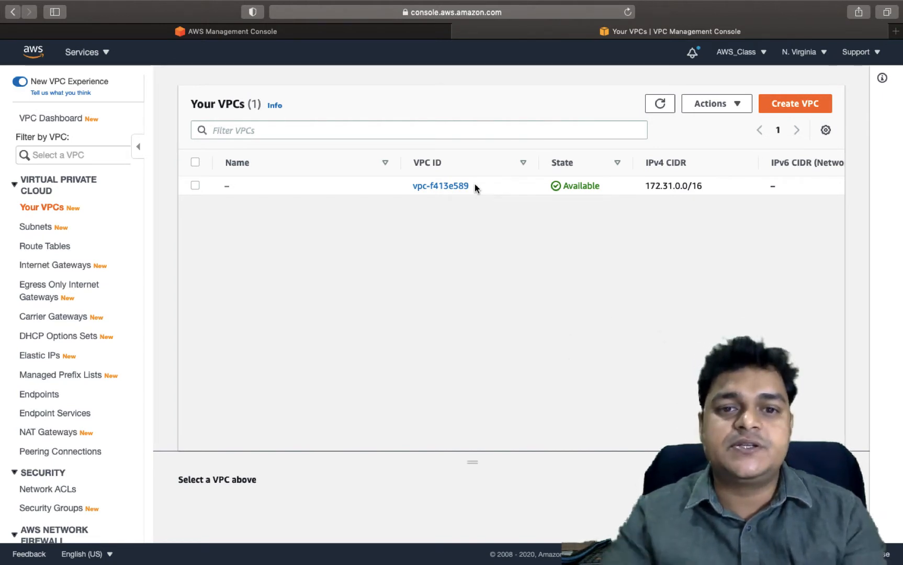
left_click(238, 186)
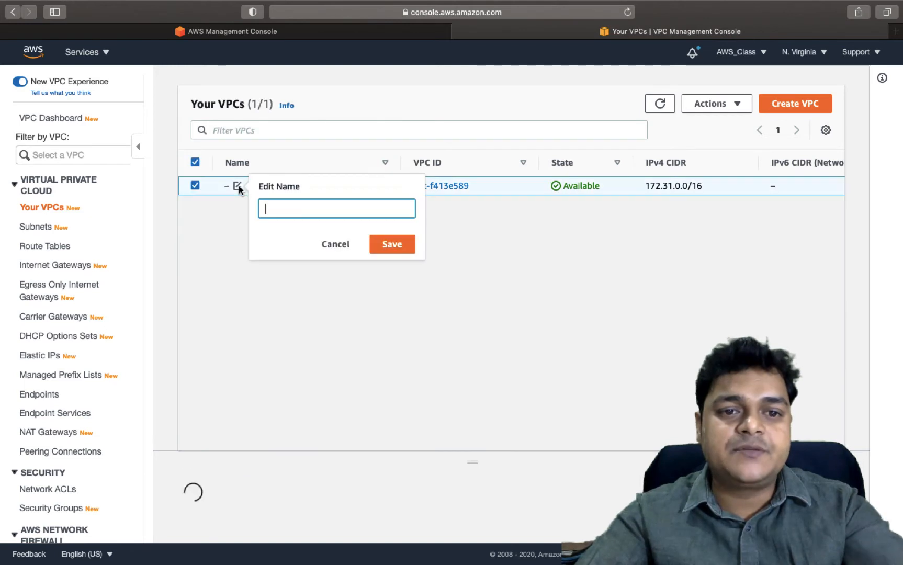
type("don n")
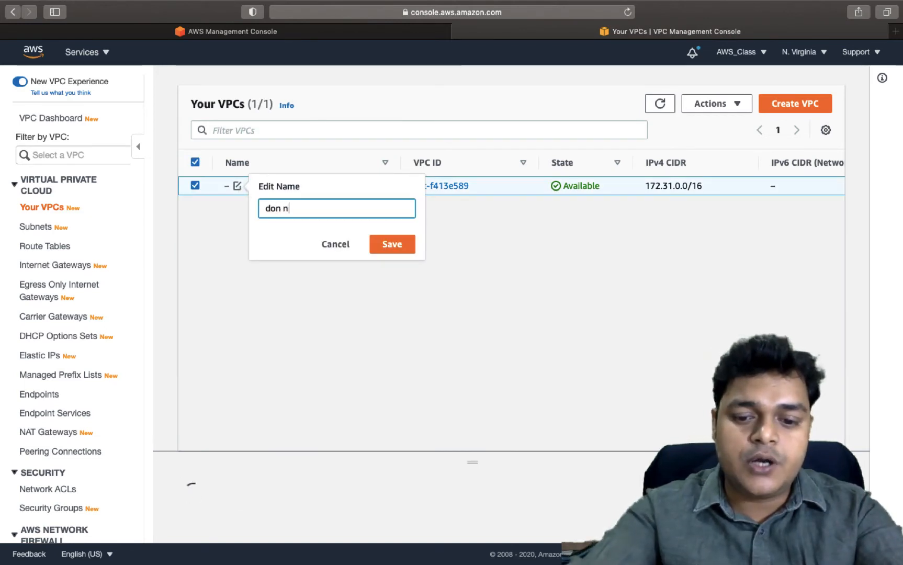
type("ot use")
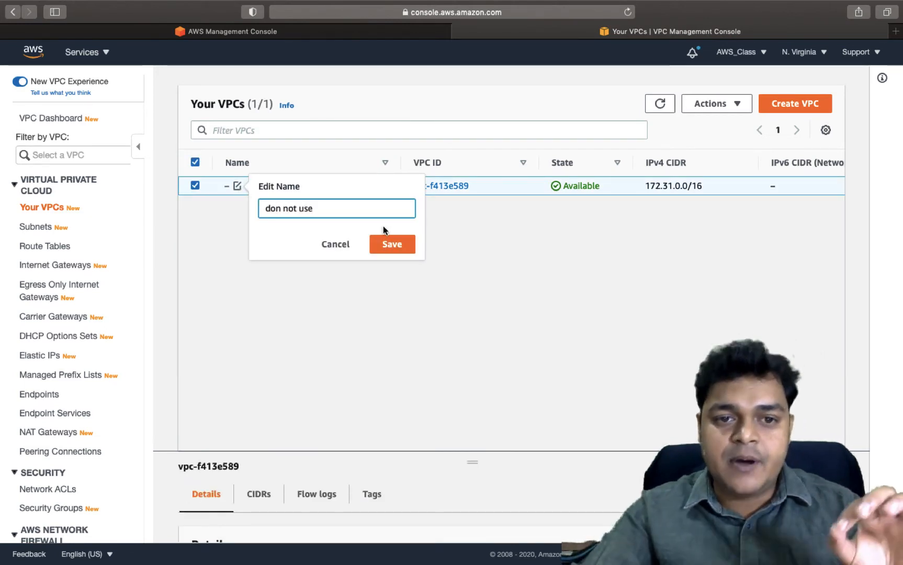
left_click(401, 244)
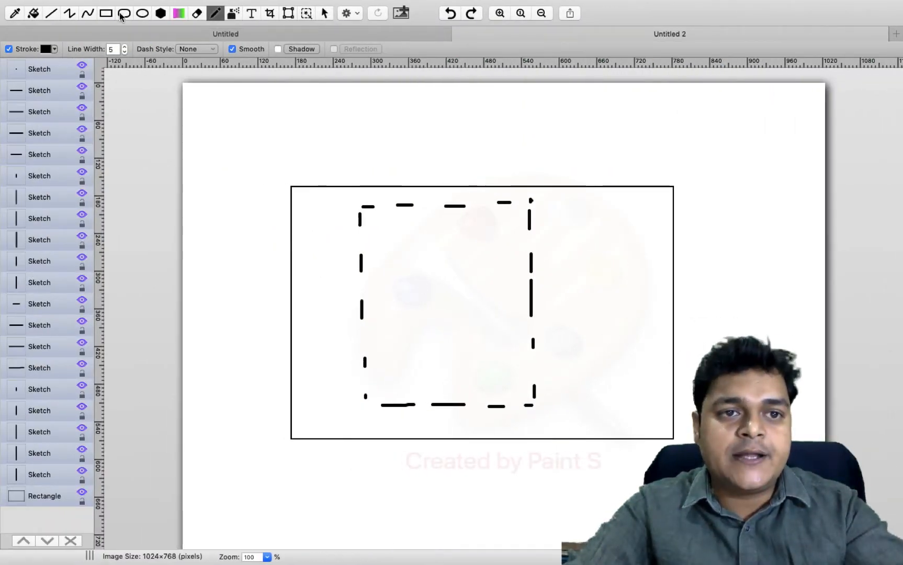
Draw a small rectangle in the lower part of the dashed box and add the text own-vpc directly above it.
left_click(106, 14)
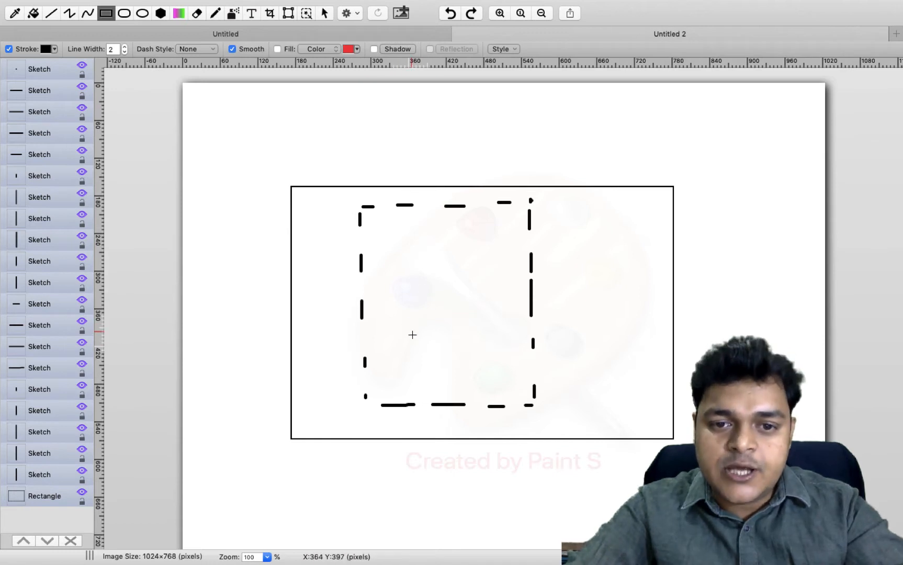
mouse_move(392, 331)
left_mouse_down()
mouse_move(492, 385)
mouse_move(509, 384)
left_mouse_up()
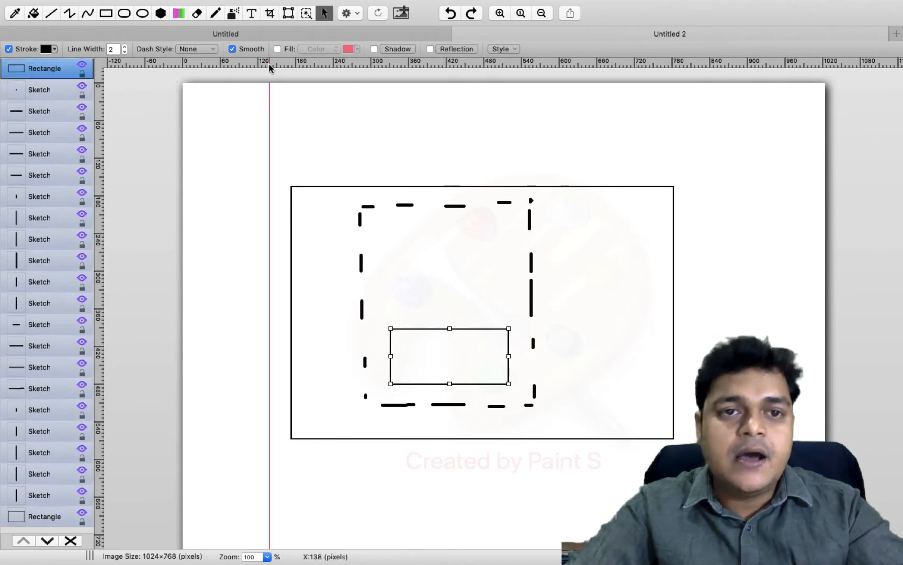
left_click(253, 14)
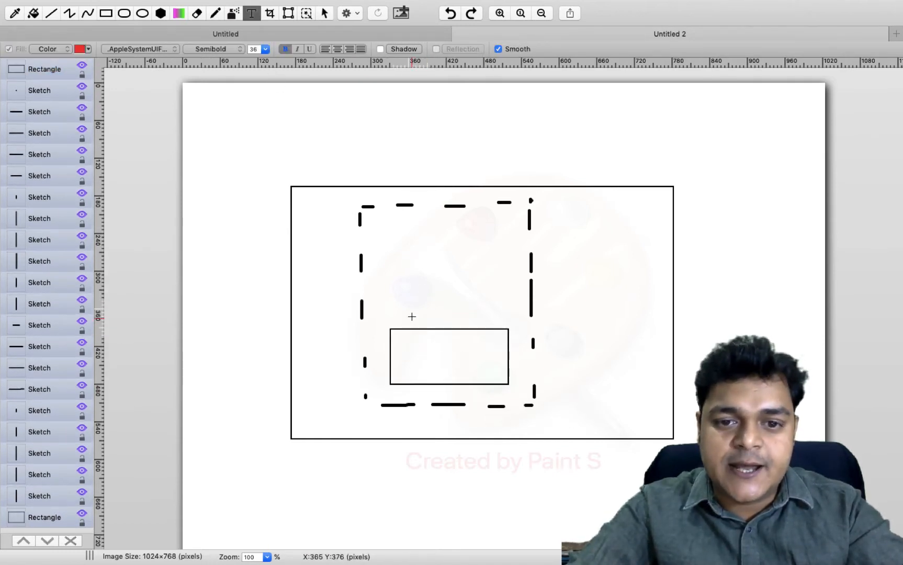
left_click_drag(400, 301, 502, 327)
type("ow")
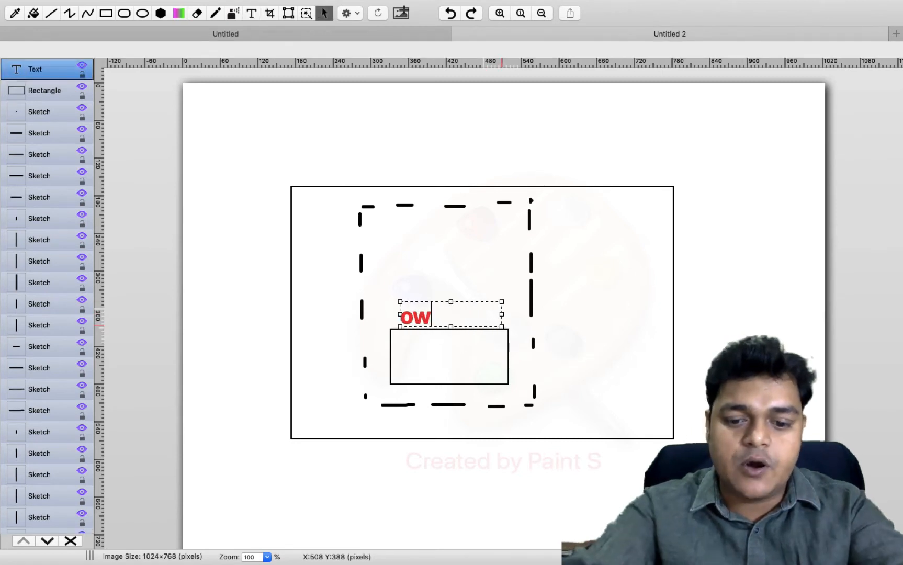
type("n-vp")
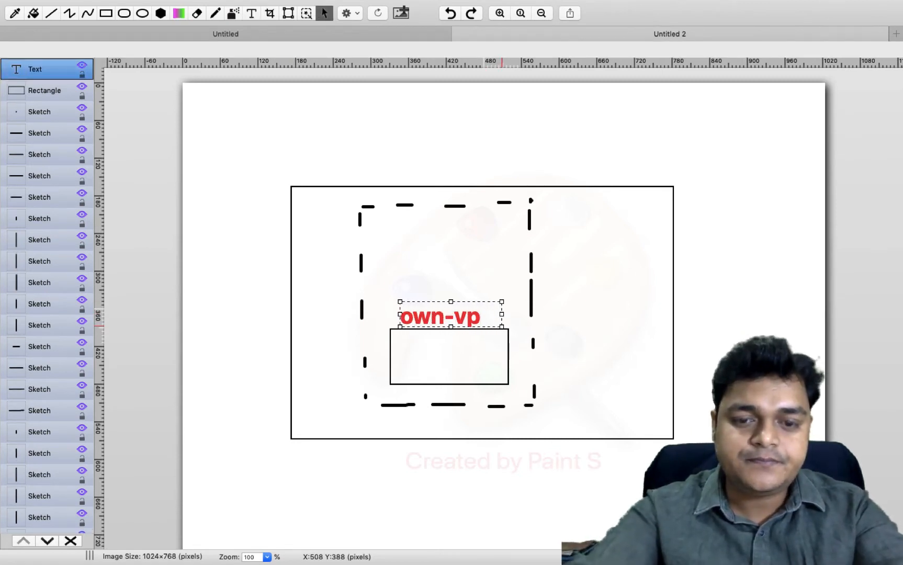
type("c")
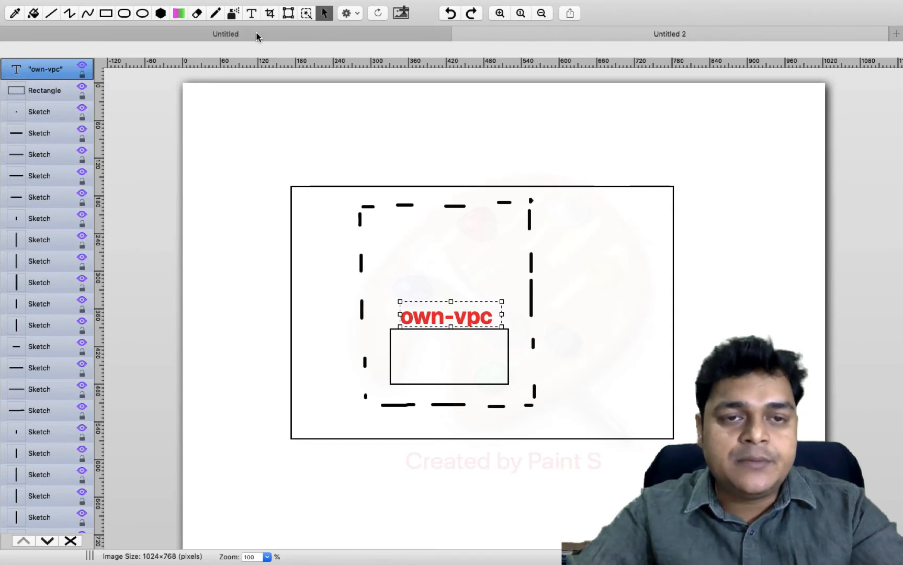
Add the text 192.168.1.0/24 inside the small rectangle below the own-vpc label.
left_click(251, 13)
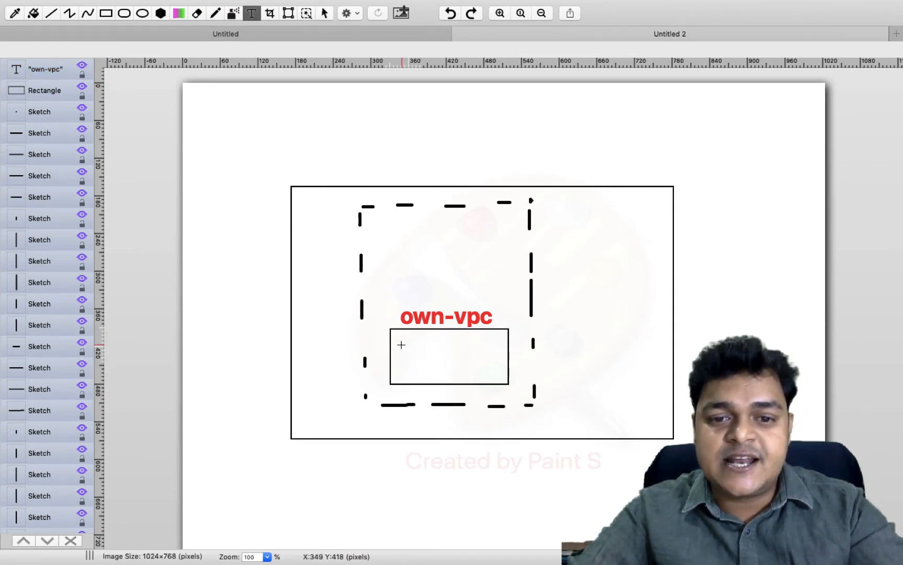
left_click_drag(401, 344, 563, 369)
type("192")
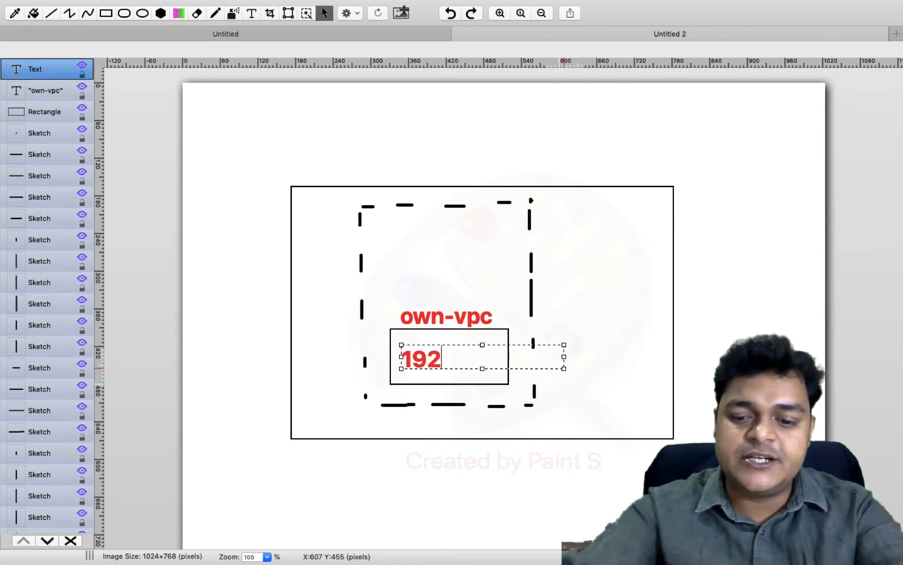
type(".168.")
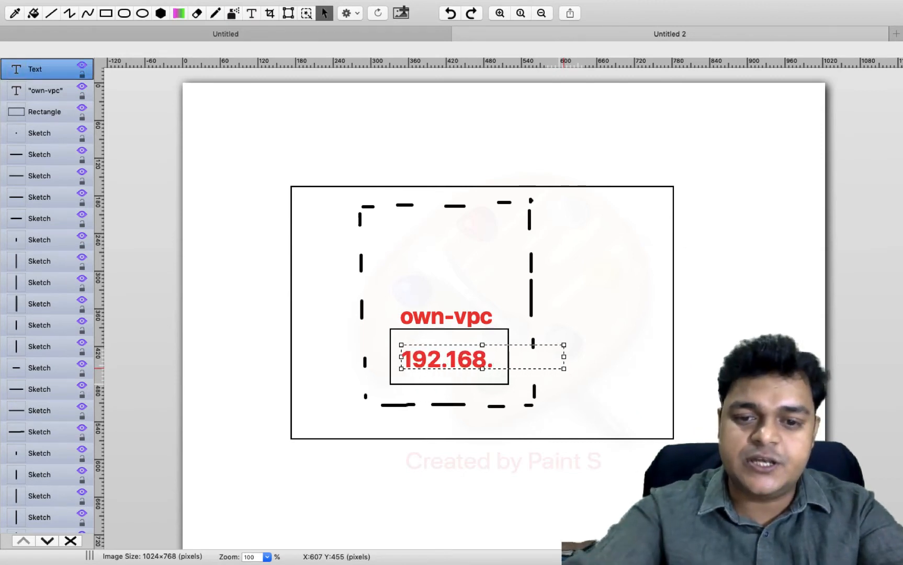
type("1.0")
key("BackSpace")
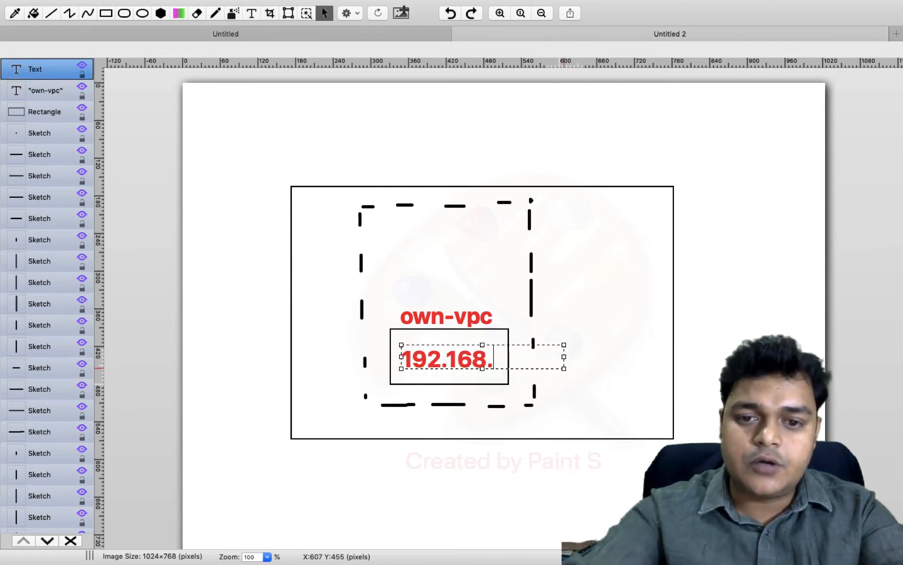
type("1.0/24")
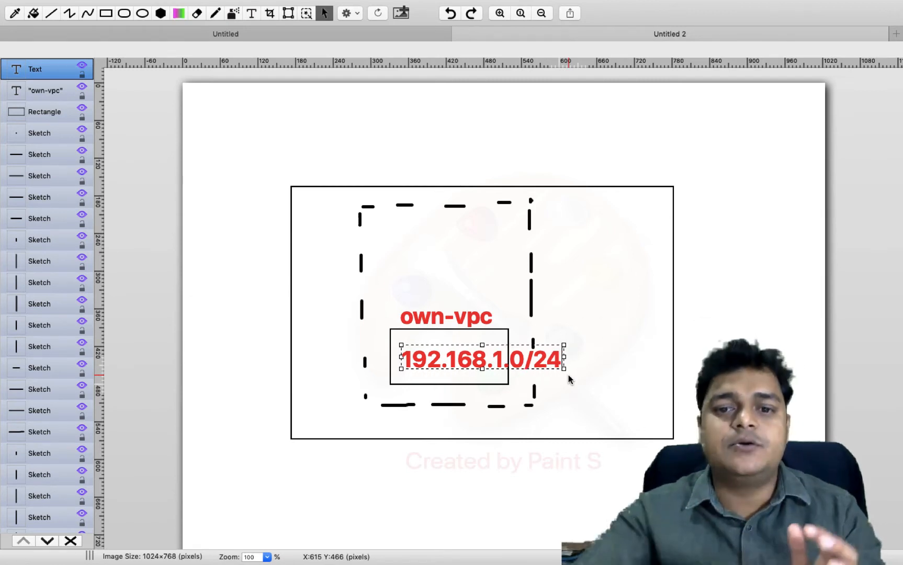
left_click(577, 318)
left_click(578, 319)
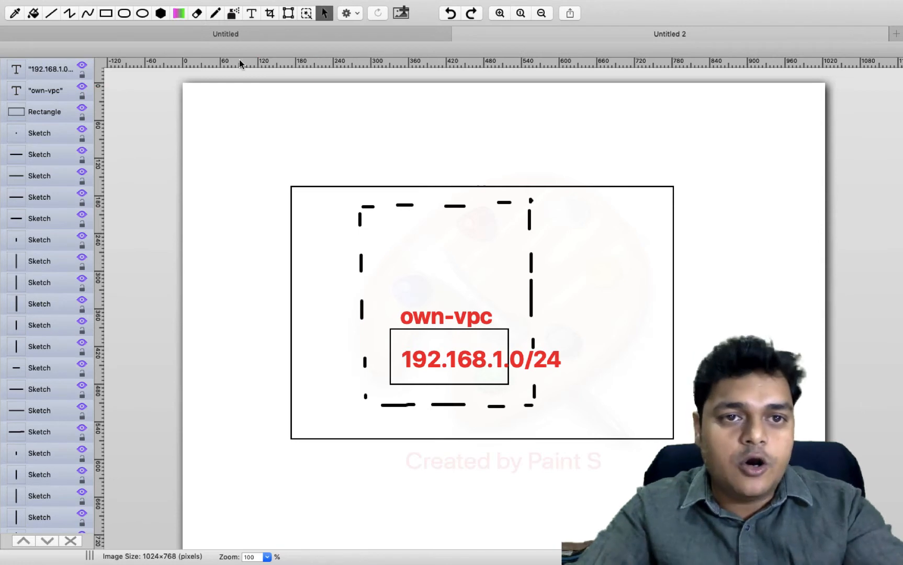
Sketch a black freehand arrow from the own-vpc label out past the dashed box and draw a small unfilled rectangle above its tip.
left_click(215, 13)
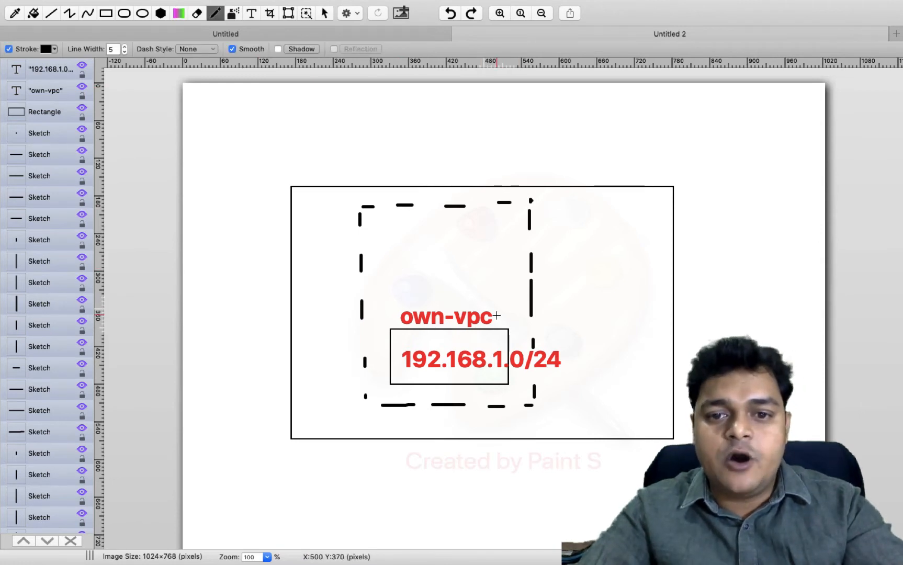
mouse_move(495, 315)
left_mouse_down()
mouse_move(573, 308)
mouse_move(579, 285)
mouse_move(591, 294)
left_mouse_up()
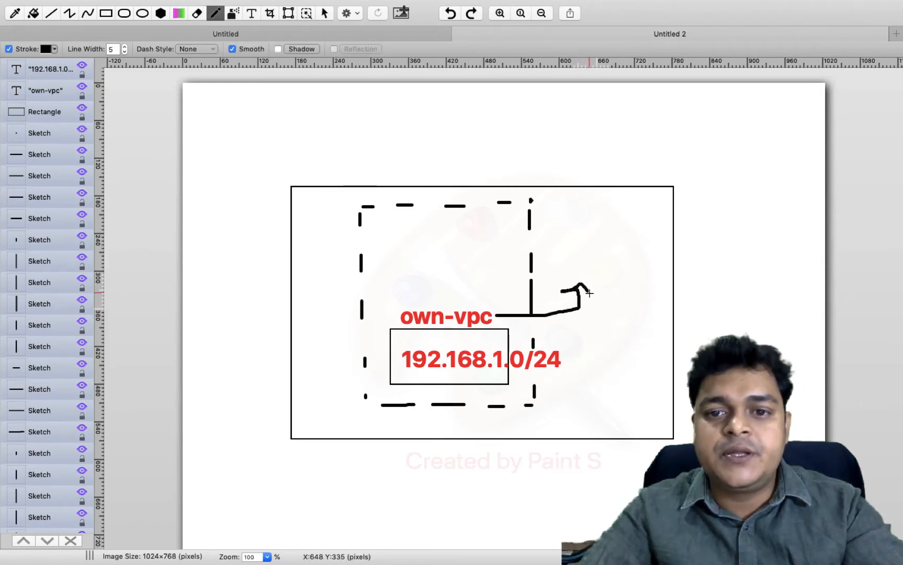
left_click(107, 13)
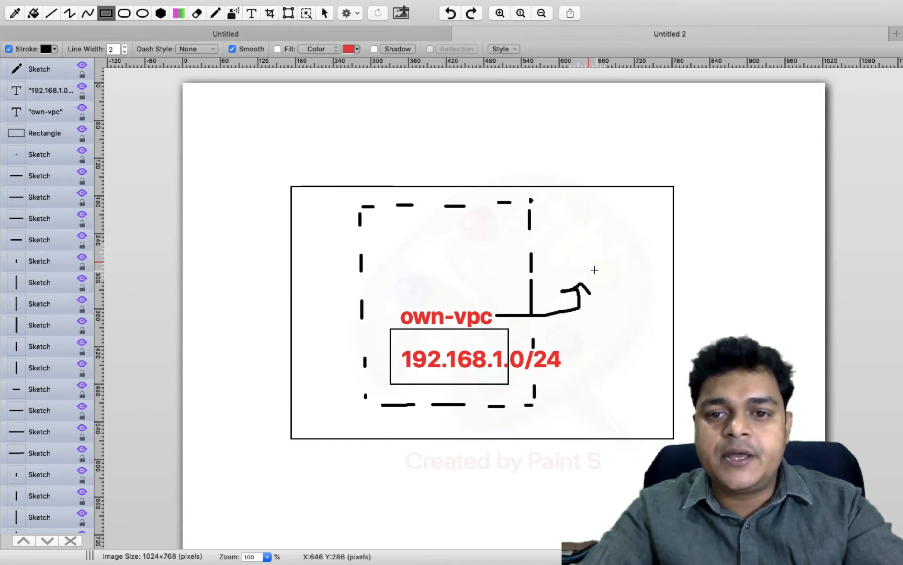
mouse_move(564, 246)
left_mouse_down()
mouse_move(618, 278)
mouse_move(579, 277)
left_mouse_up()
left_click(604, 291)
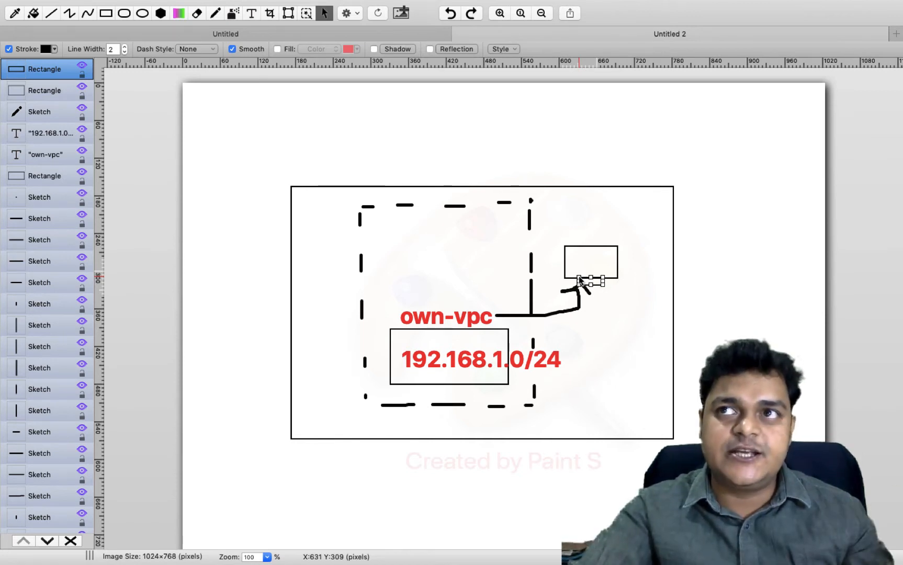
scroll(579, 277, "right", 2)
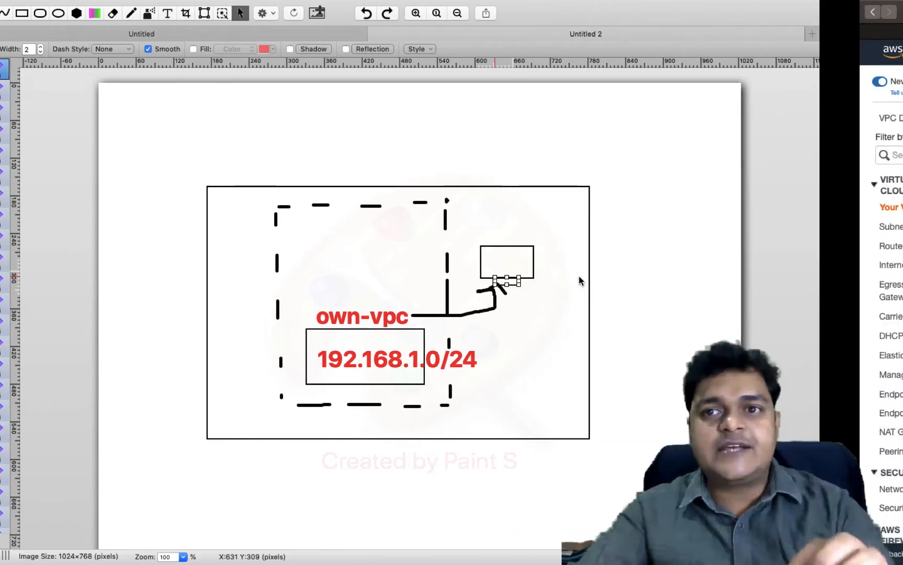
scroll(580, 280, "left", 2)
scroll(579, 280, "right", 2)
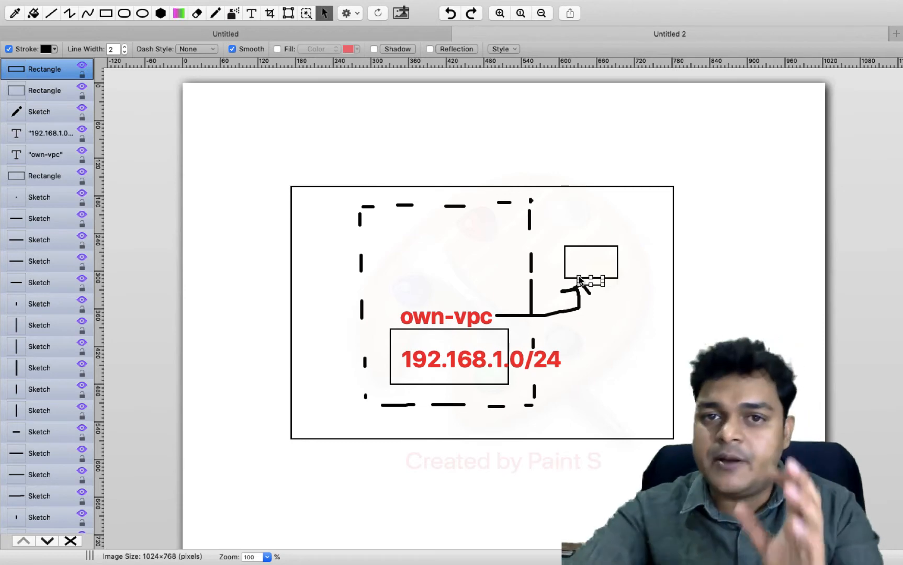
Switch to the AWS VPC console in the browser and start a new VPC with the name tag Training-VPC.
key("ctrl+Right")
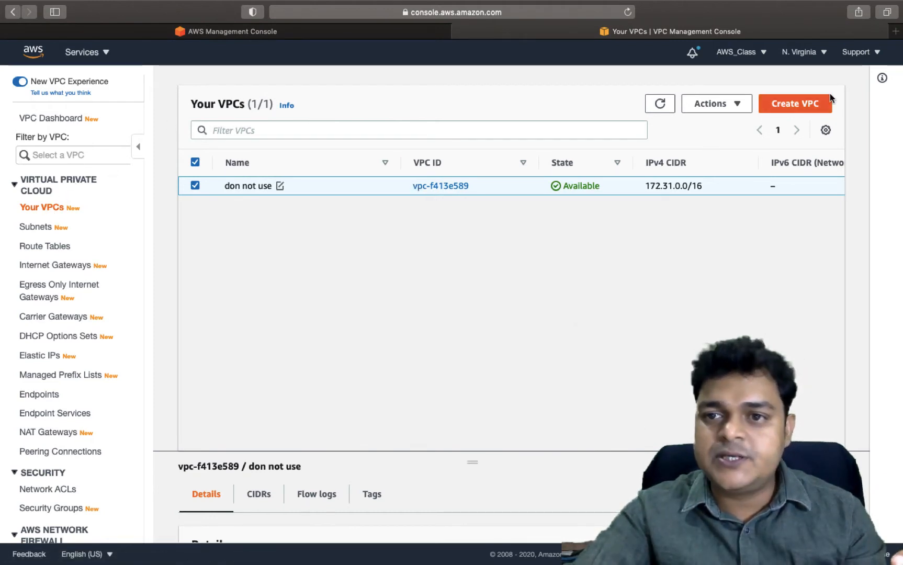
left_click(796, 103)
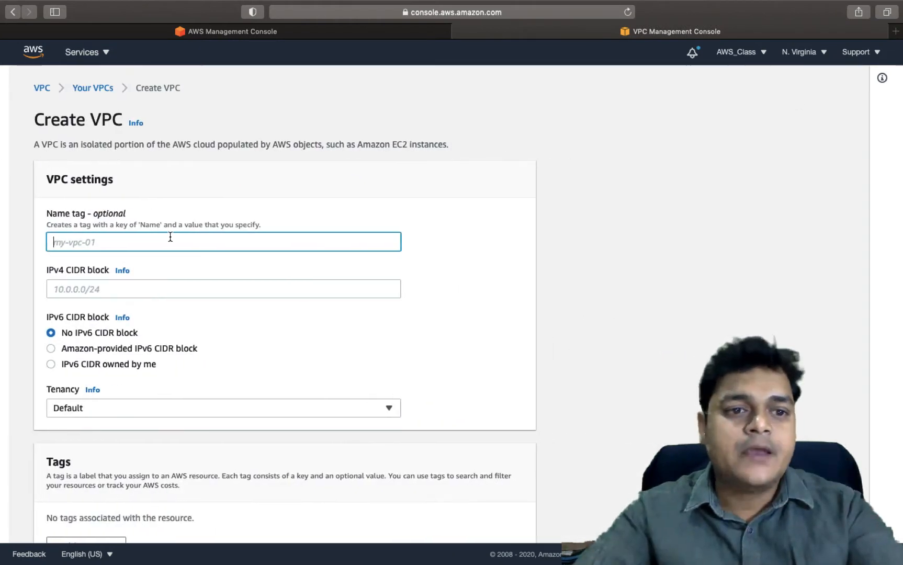
type("Train")
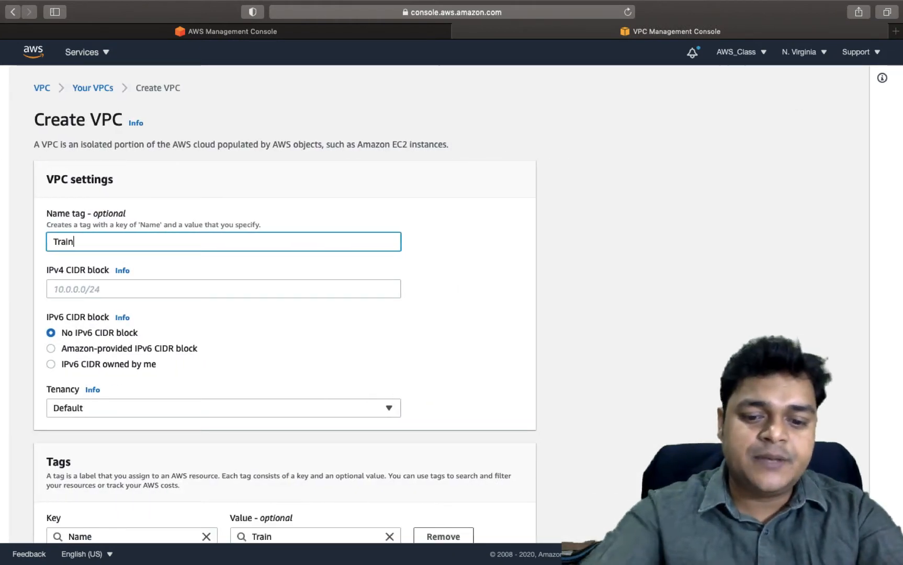
type("ing-VP")
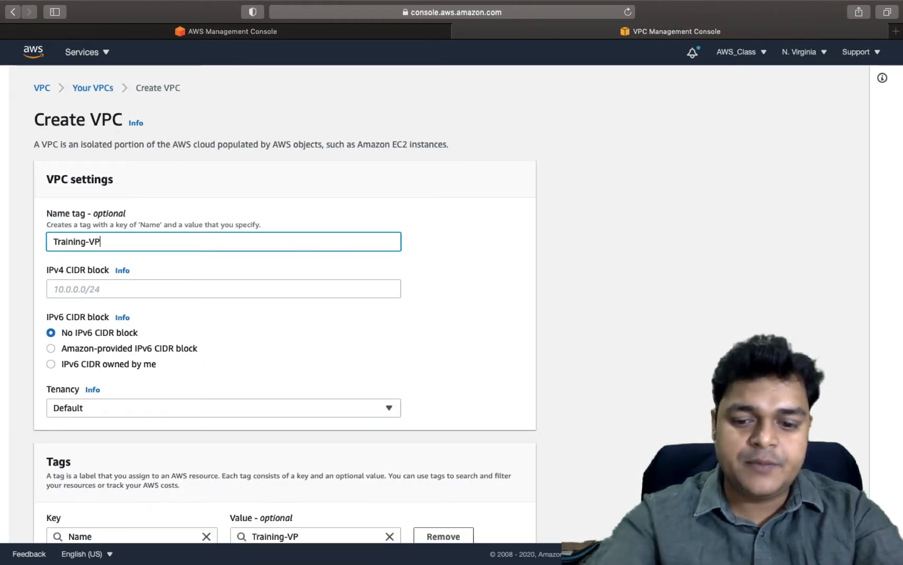
type("C")
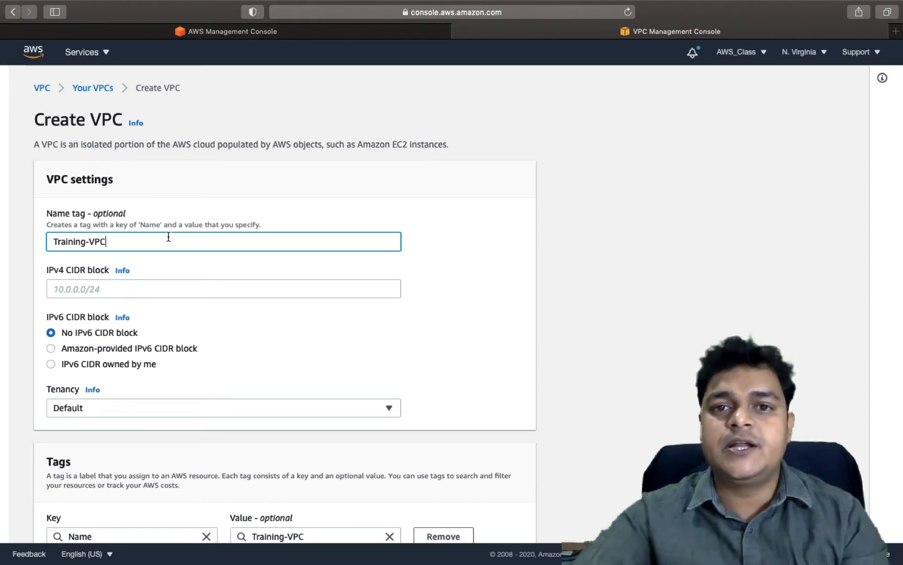
Set the new VPC's IPv4 CIDR block to 192.168.1.0/26.
left_click(120, 291)
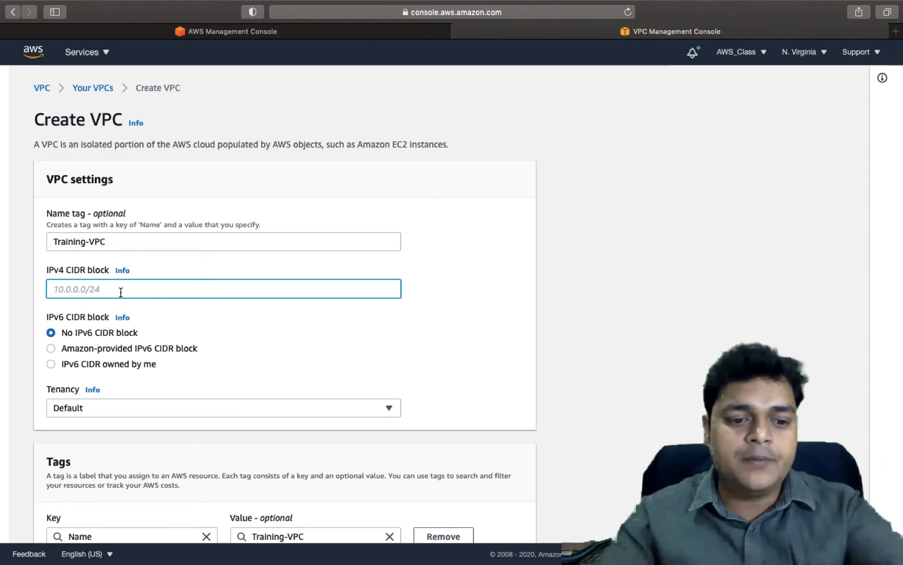
type("192.168")
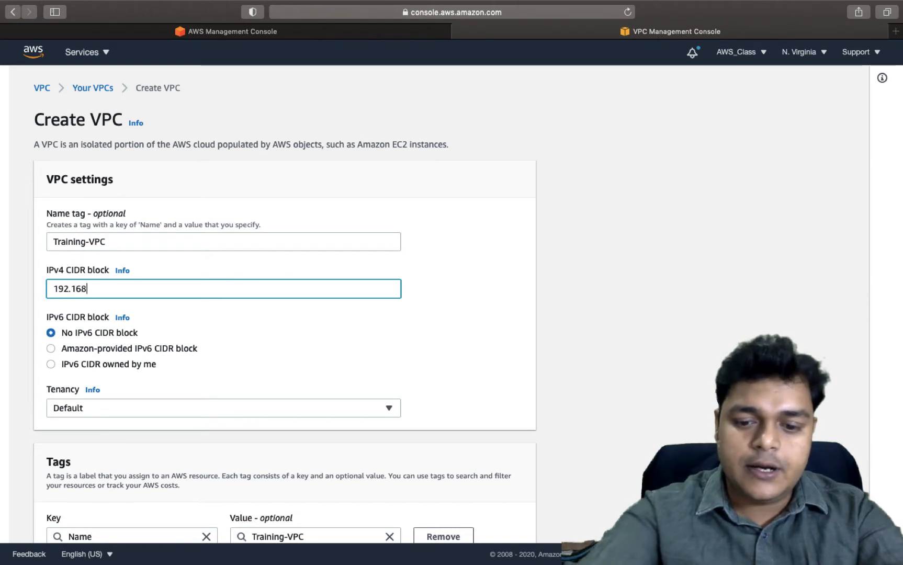
type(".1.")
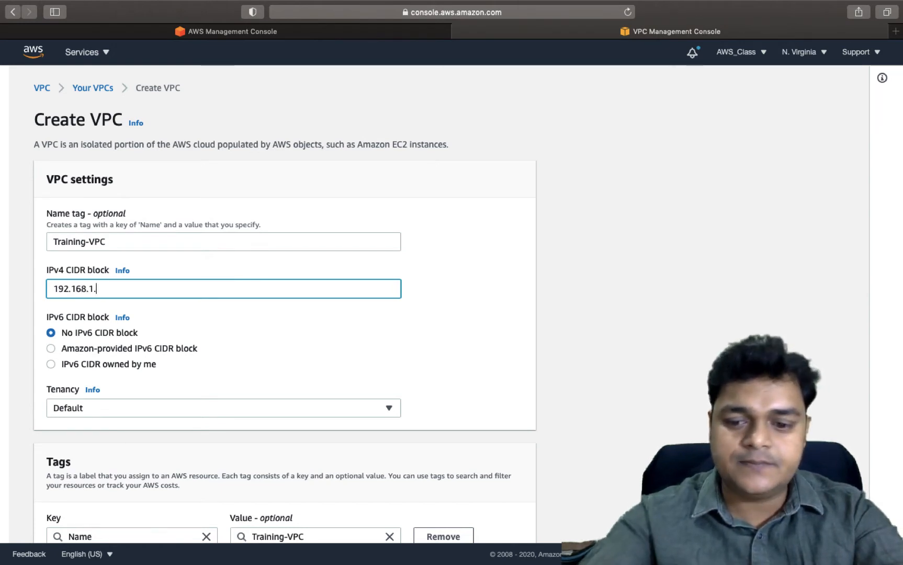
type("0/26")
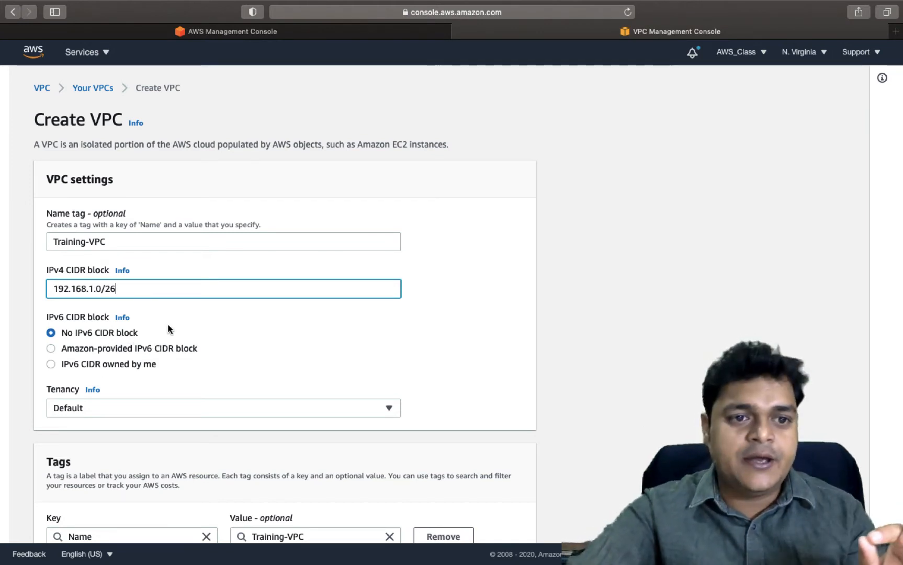
Check the tenancy options, keep Default tenancy and create the VPC.
scroll(168, 327, "down", 4)
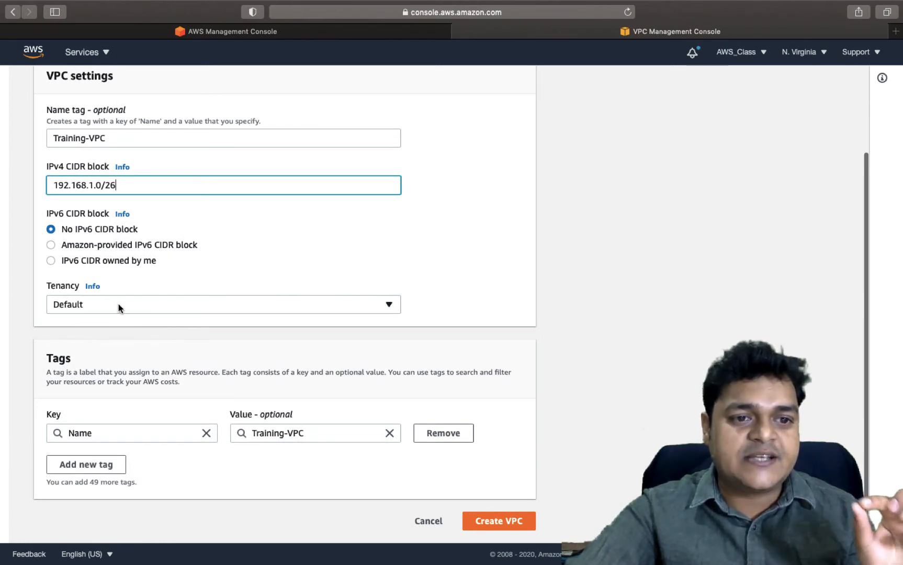
left_click(147, 306)
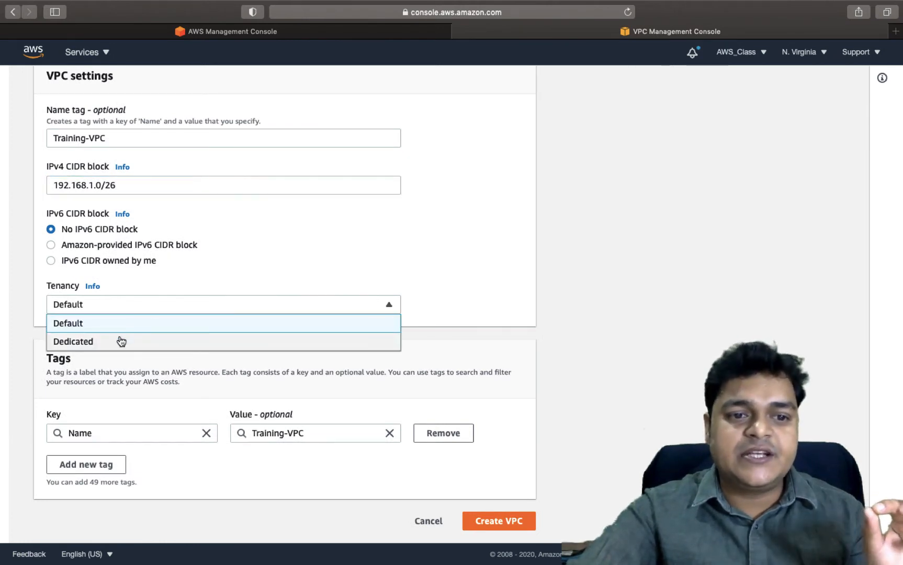
left_click(124, 310)
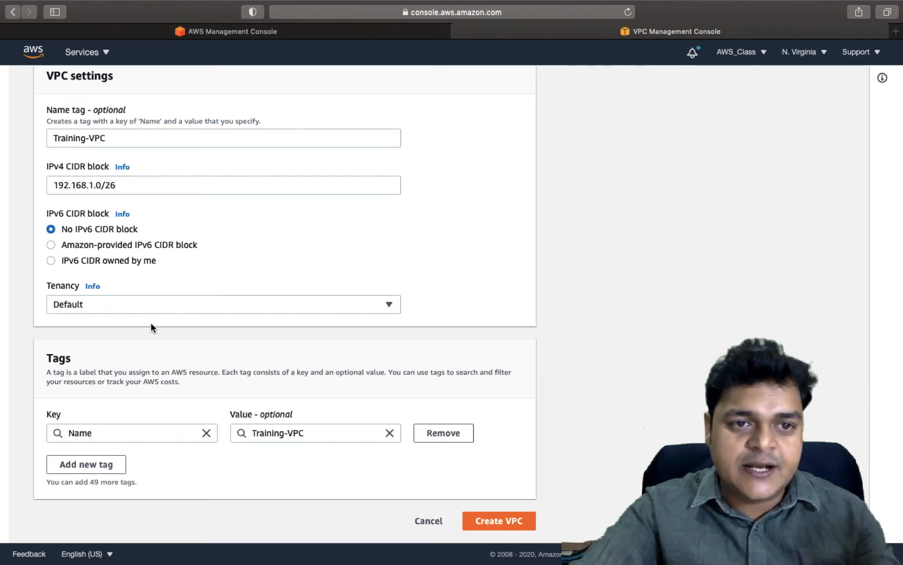
left_click(513, 522)
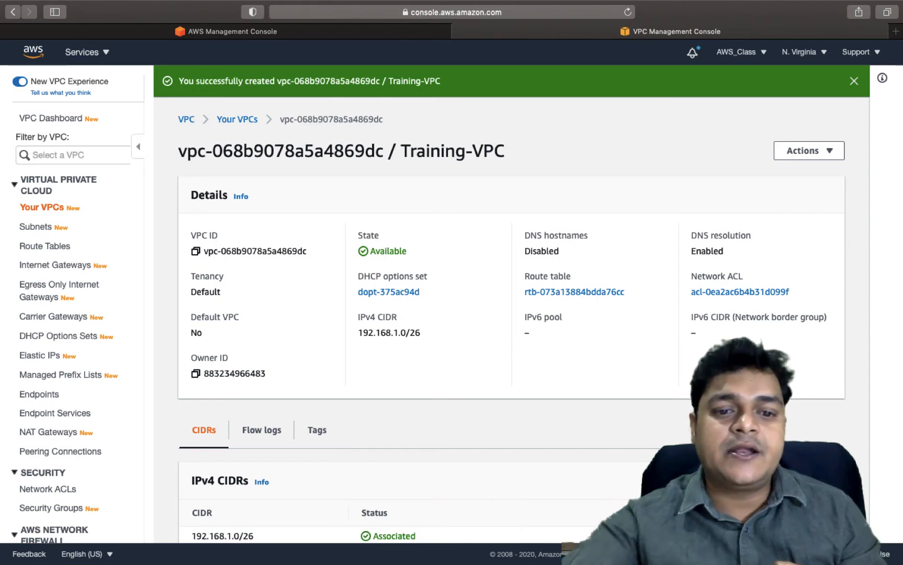
Review the new VPC's CIDRs, then start creating a subnet from the subnet list and assign it to Training-VPC.
scroll(396, 469, "down", 5)
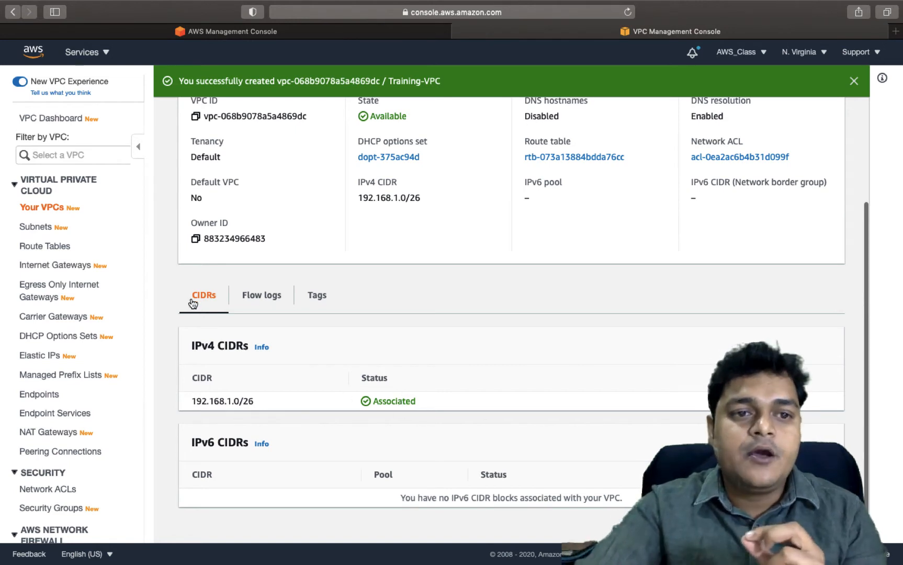
left_click(37, 228)
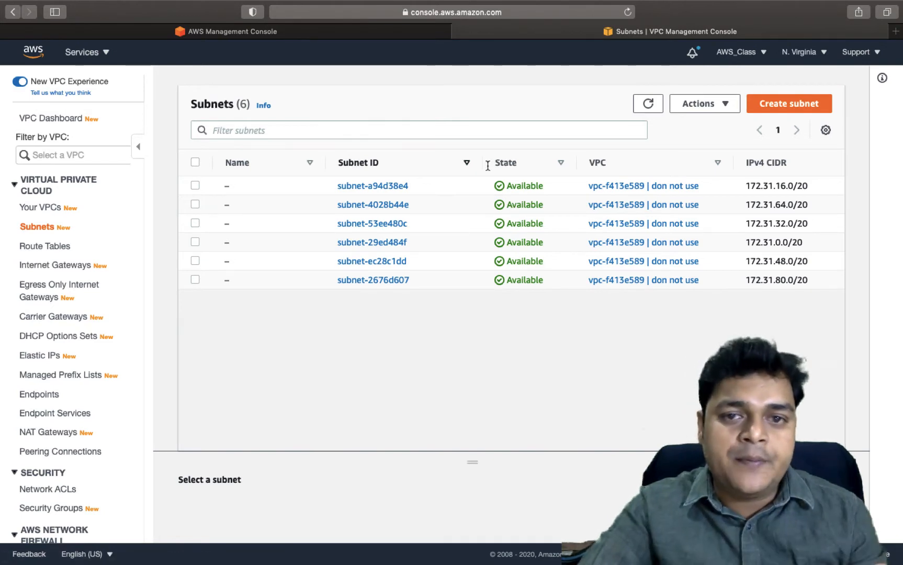
left_click(799, 103)
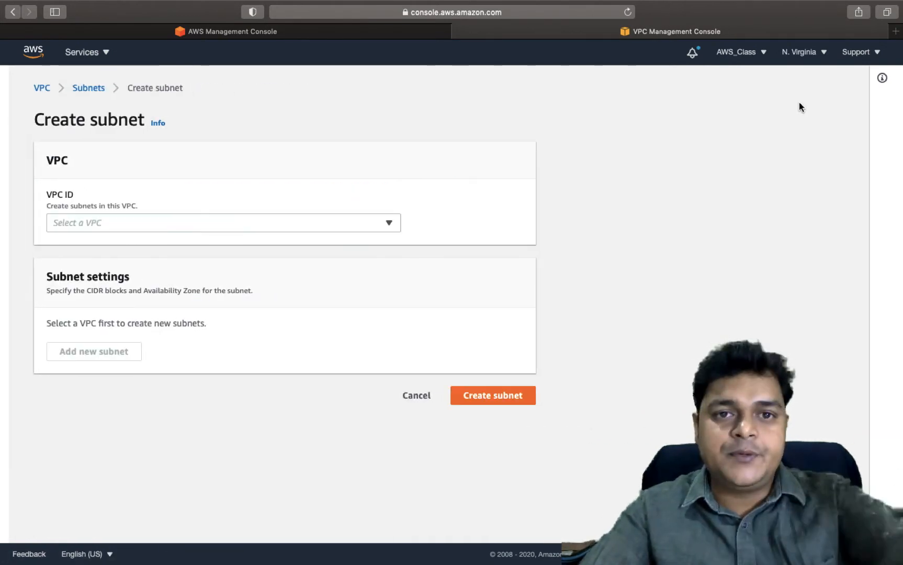
left_click(324, 226)
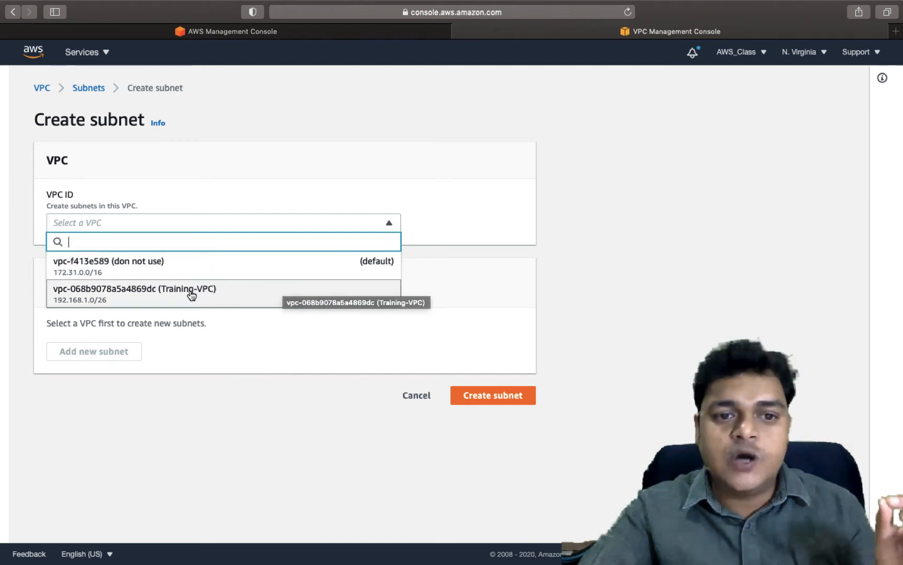
left_click(191, 296)
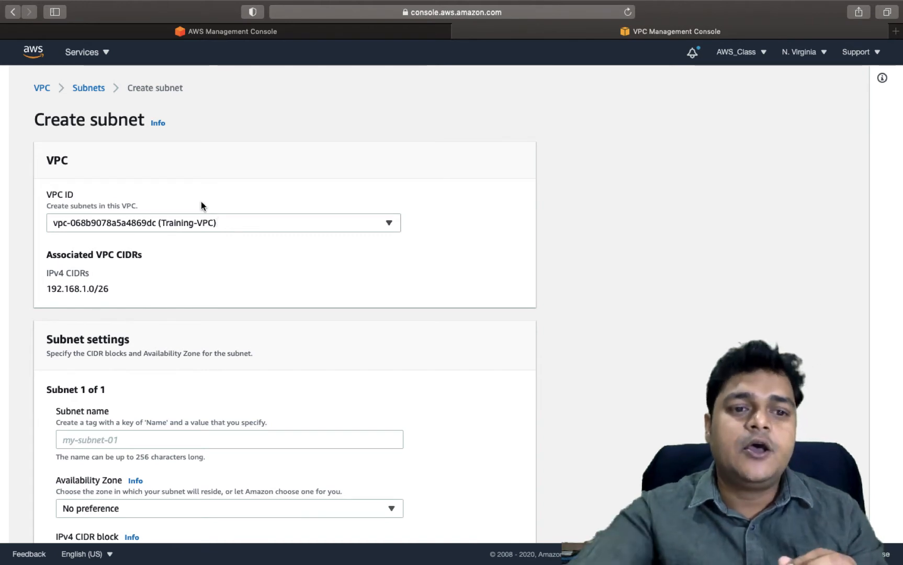
Name the subnet class-subnet and review the Availability Zone choices, keeping No preference.
scroll(220, 340, "down", 3)
left_click(170, 289)
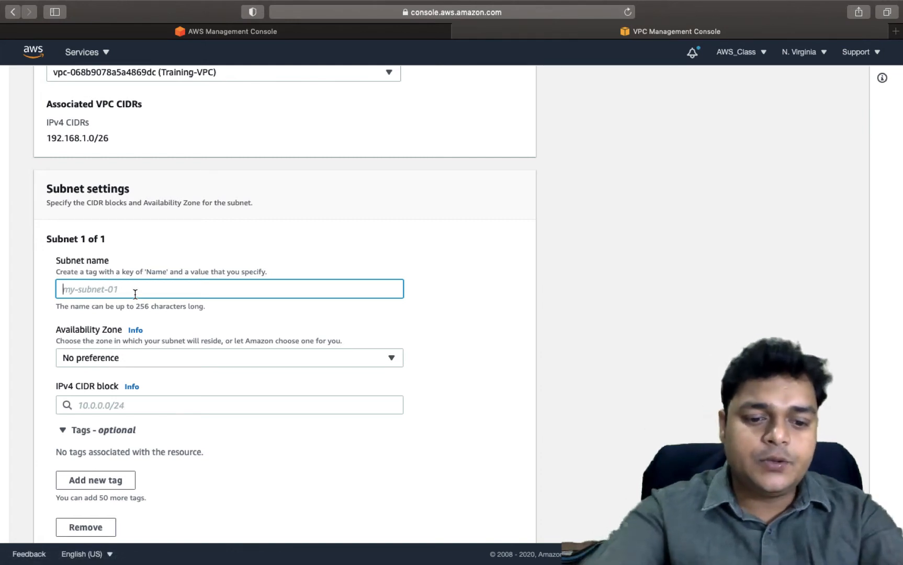
type("class-s")
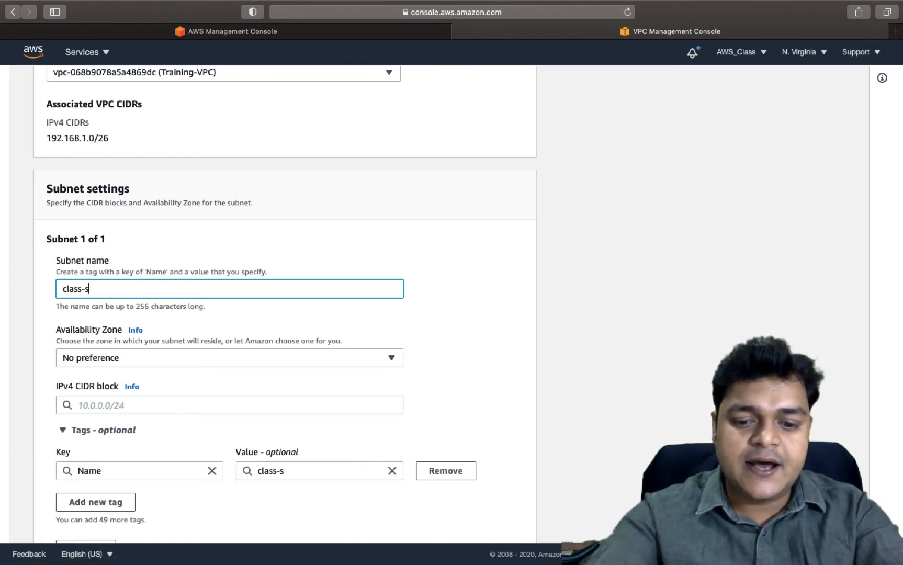
type("ubnet")
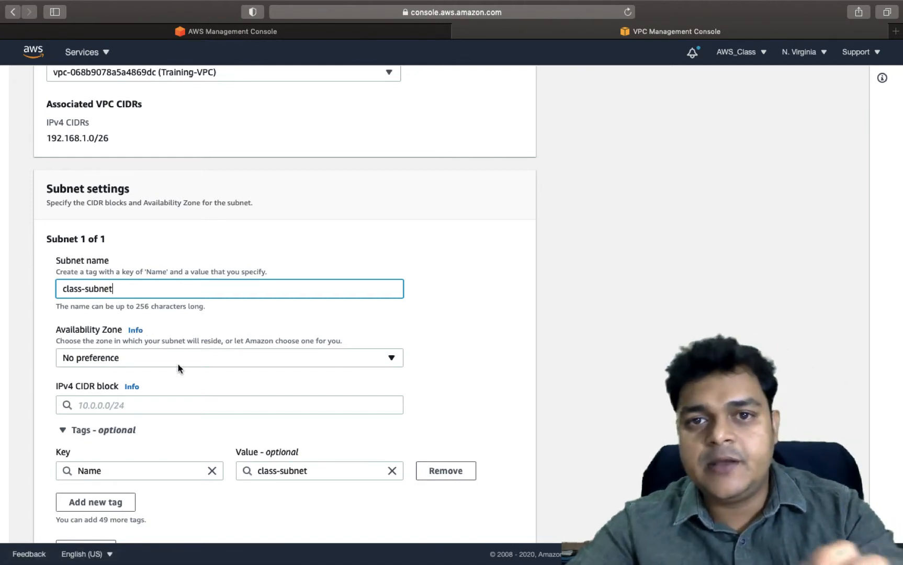
left_click(158, 356)
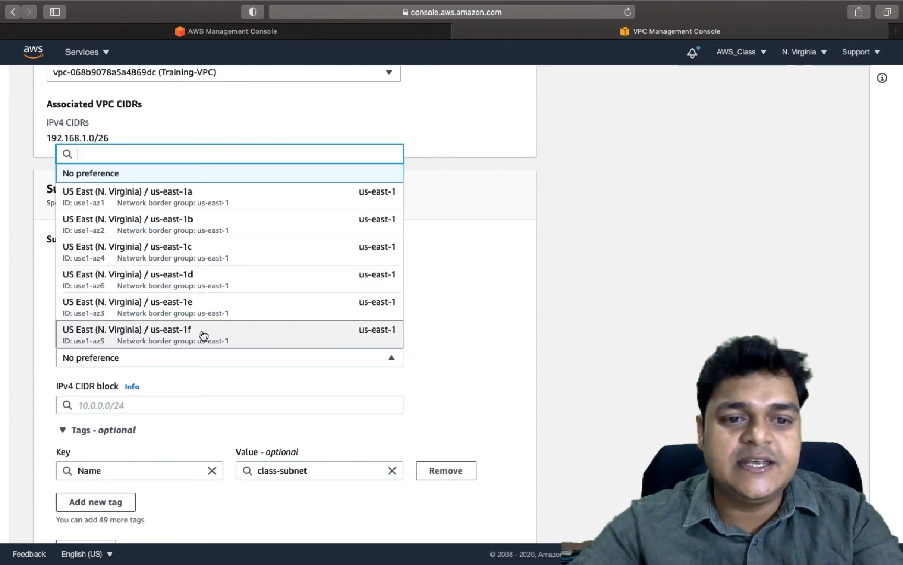
left_click(450, 285)
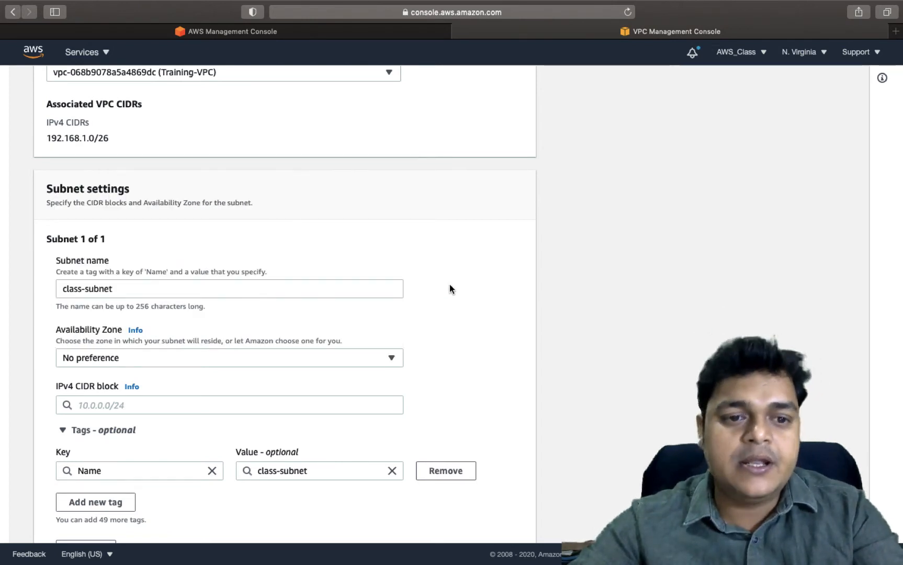
Set the subnet's IPv4 CIDR block to 192.168.1.0/26 and create the subnet.
left_click(141, 400)
type("192")
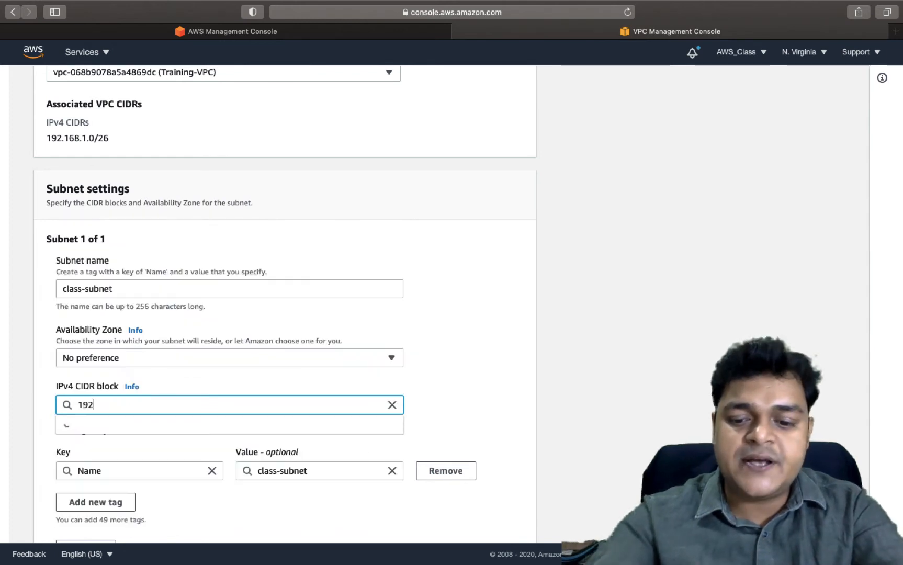
type(".168.1.")
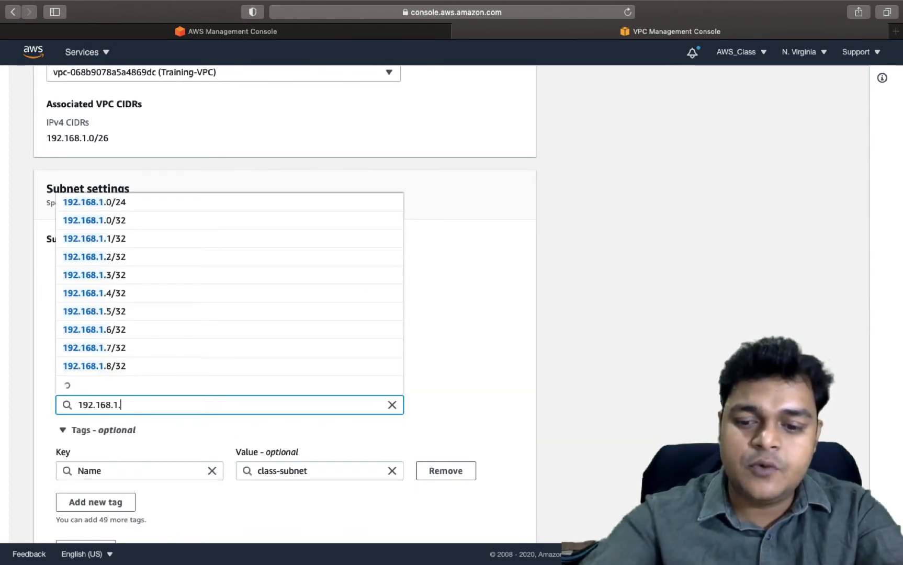
type("0/26")
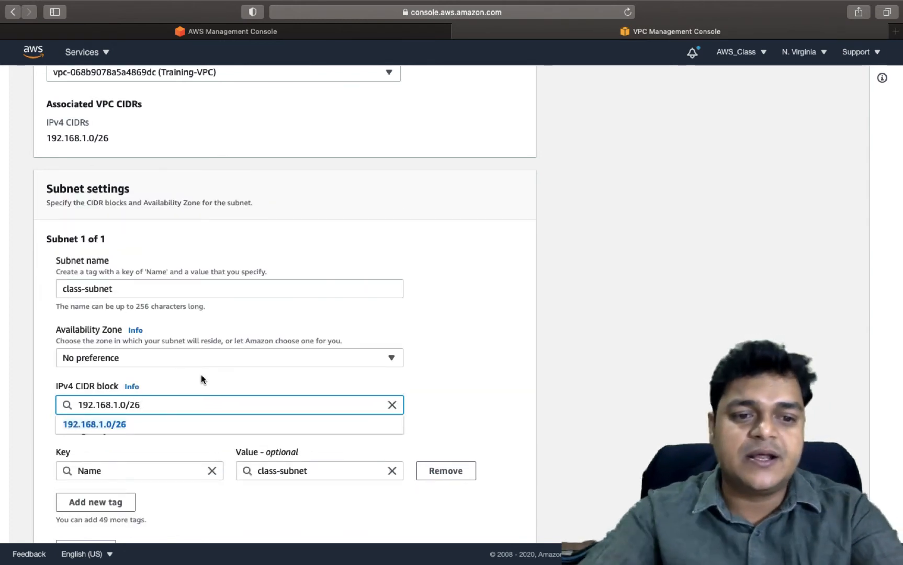
left_click(150, 426)
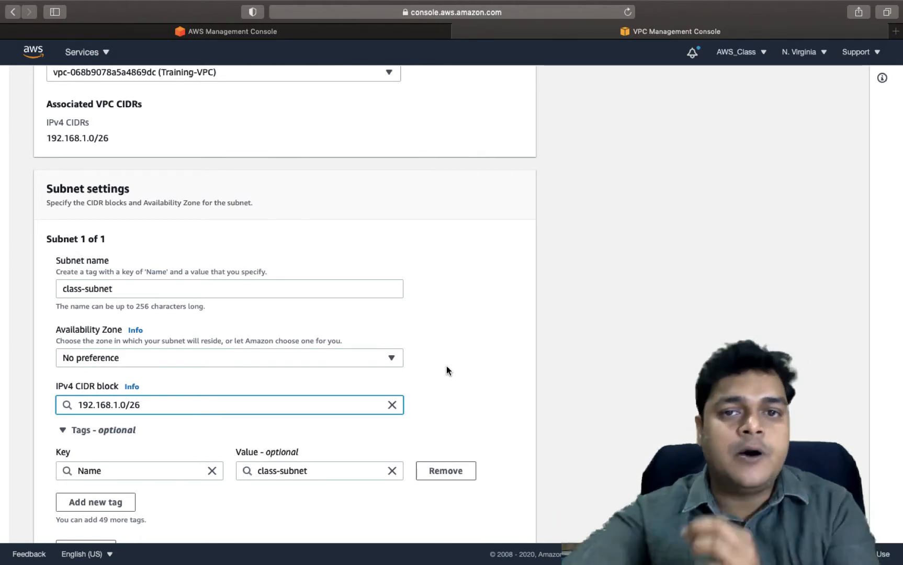
scroll(450, 273, "down", 3)
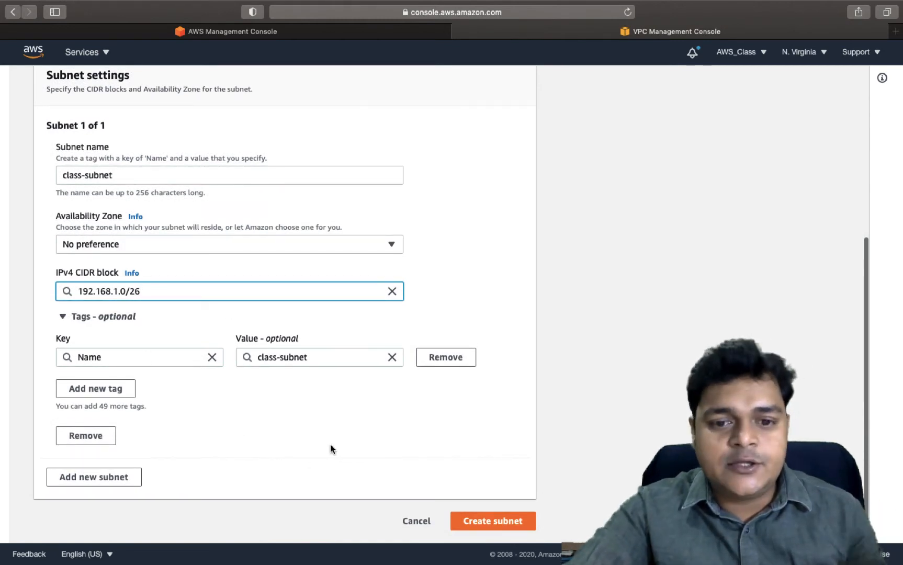
left_click(494, 521)
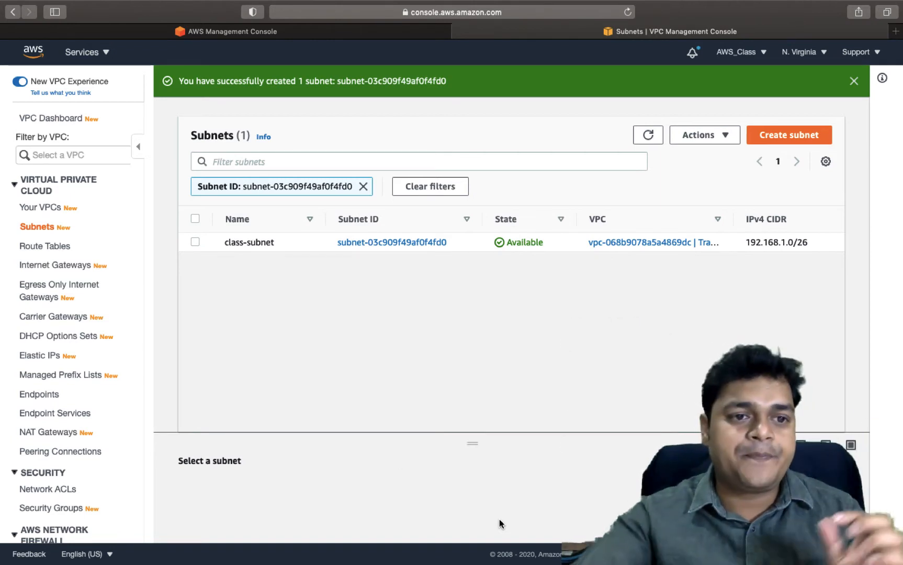
Create a route table named class-route-table in Training-VPC and return to the route table list.
left_click(59, 246)
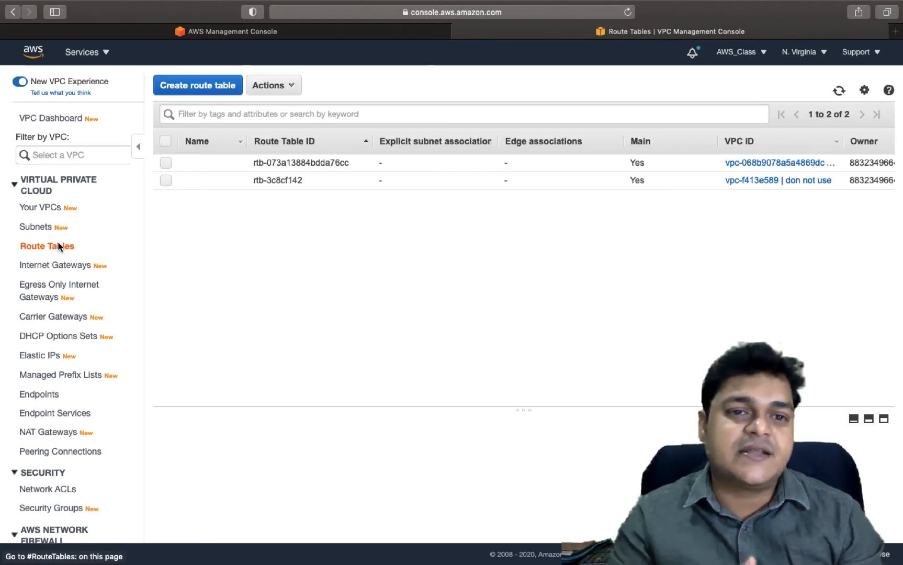
left_click(205, 87)
left_click(222, 157)
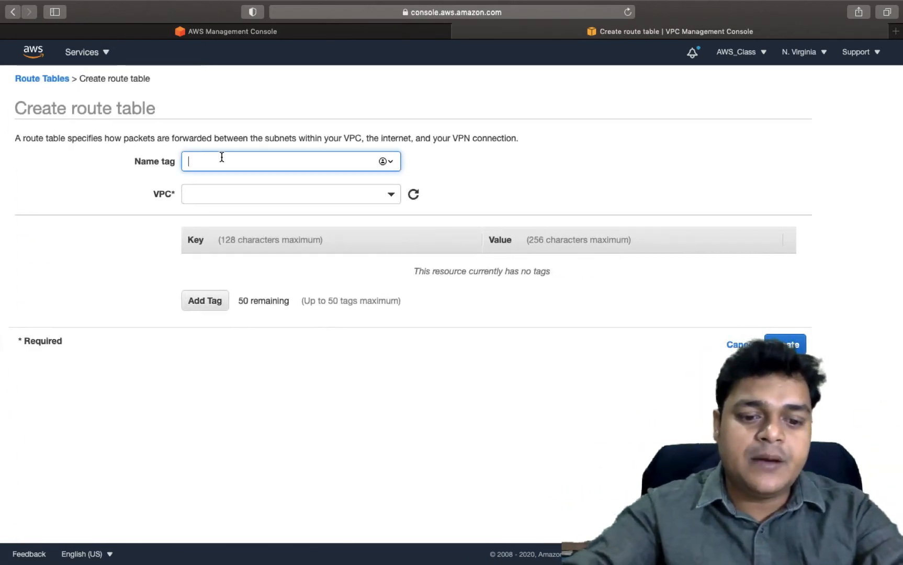
type("class-")
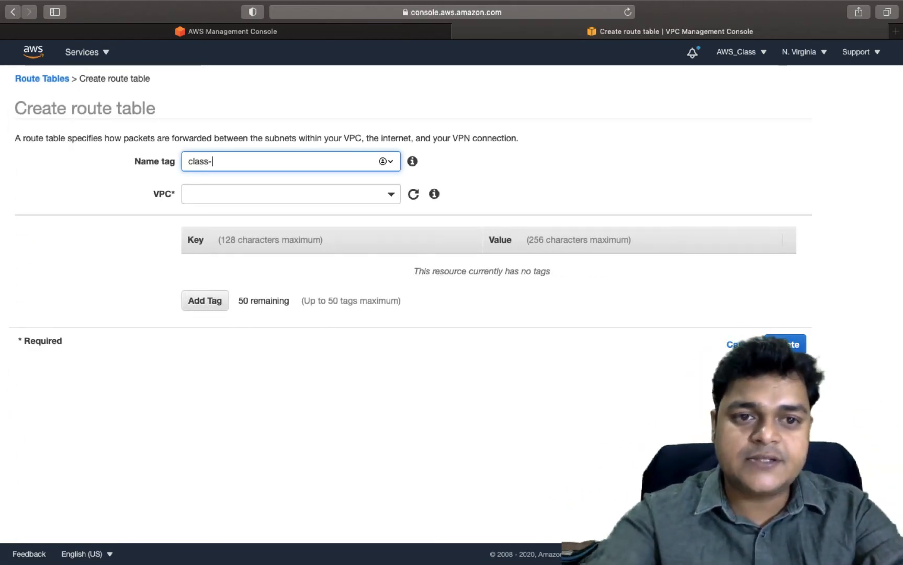
type("route-table")
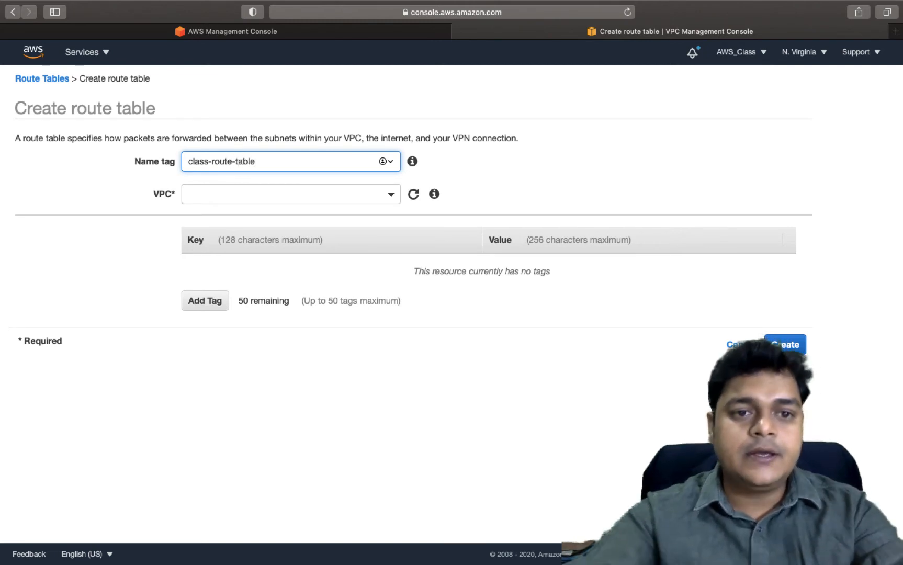
left_click(266, 195)
left_click(257, 269)
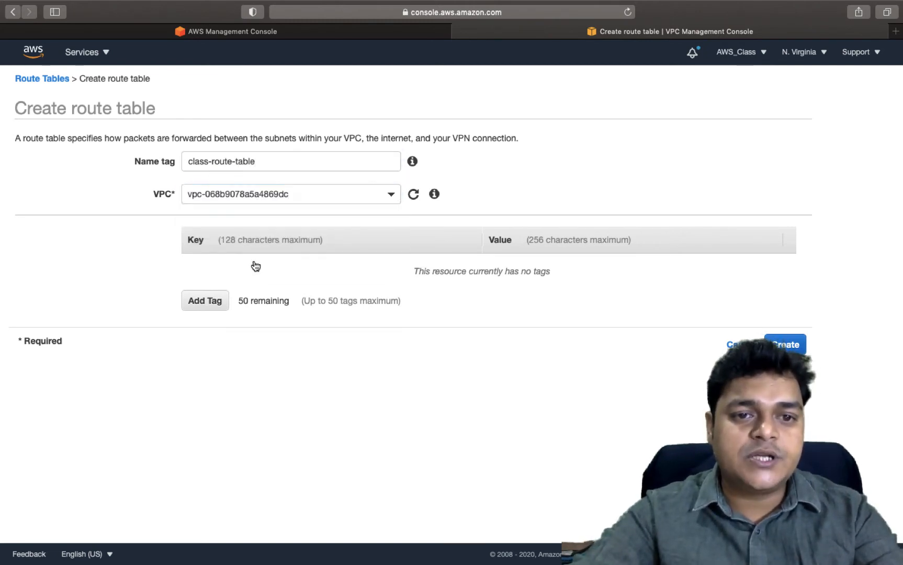
left_click(789, 347)
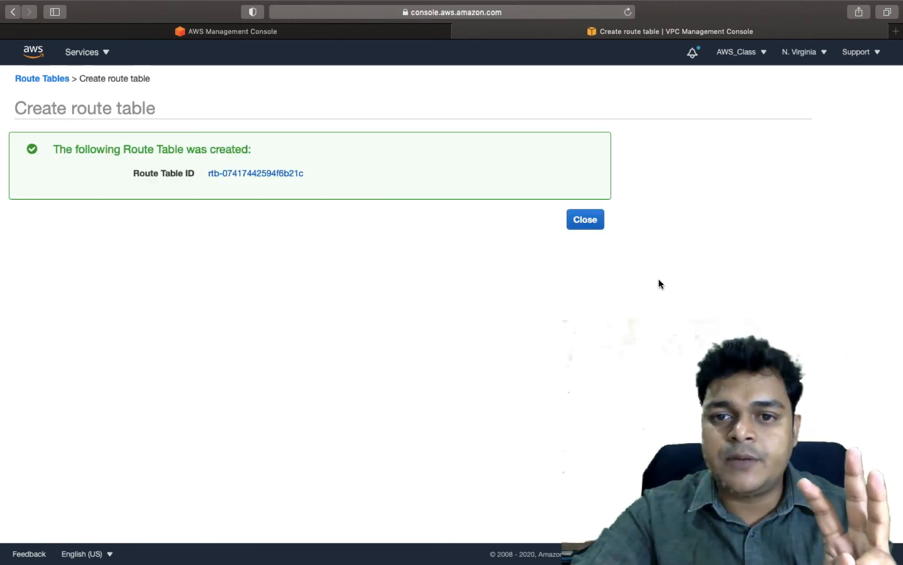
left_click(587, 220)
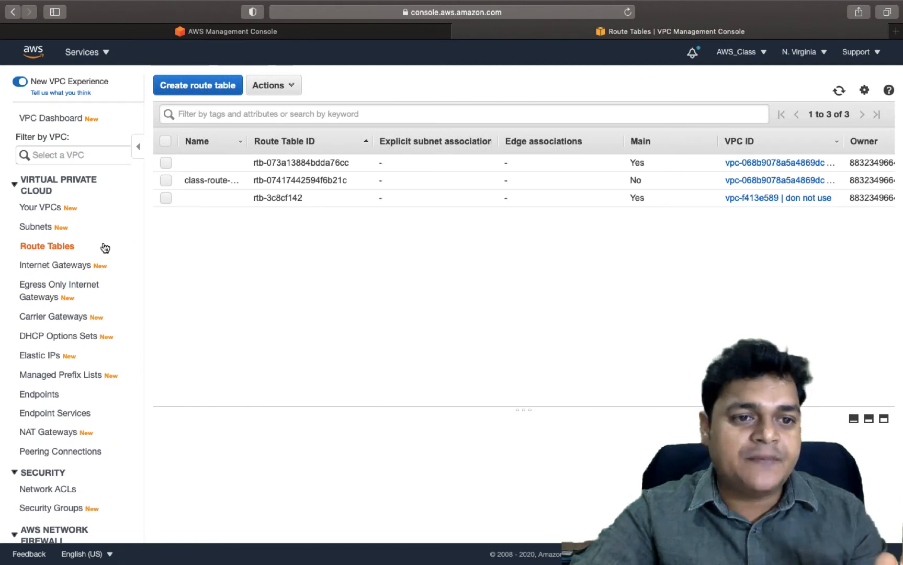
Create an internet gateway named class-igw and dismiss the creation notice.
left_click(49, 266)
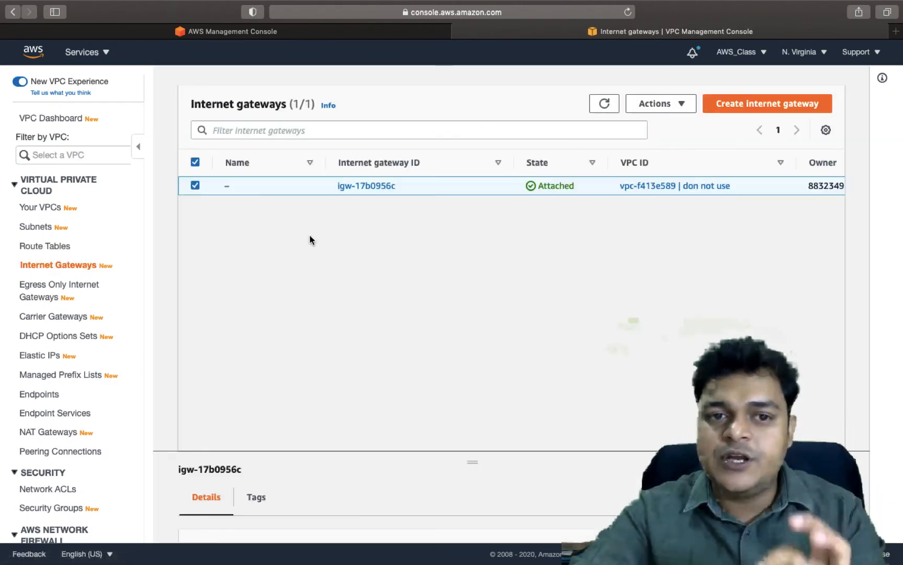
left_click(786, 103)
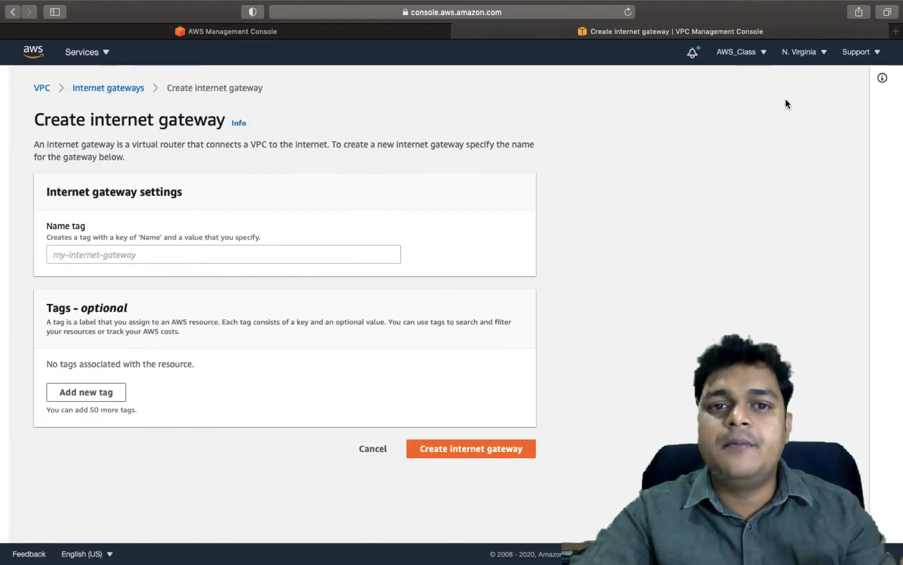
left_click(234, 251)
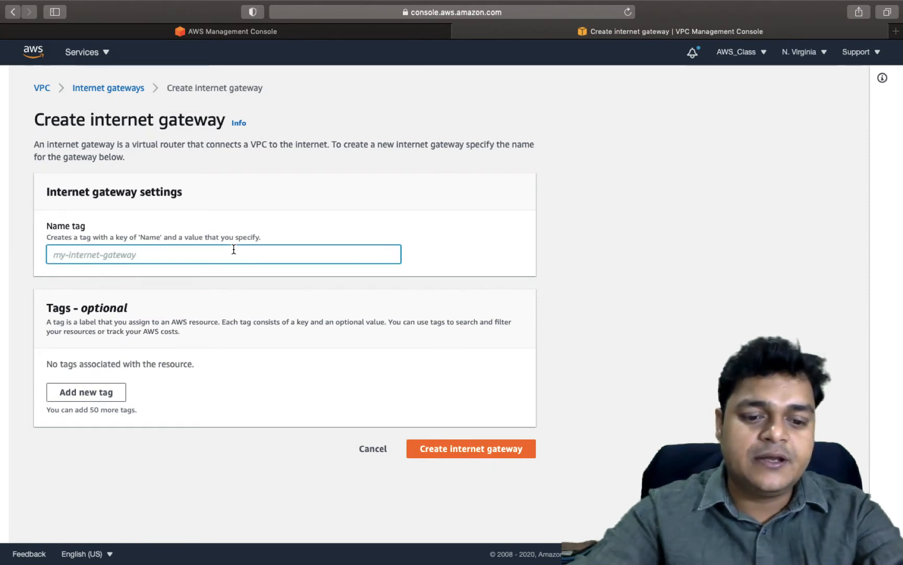
type("class-igw")
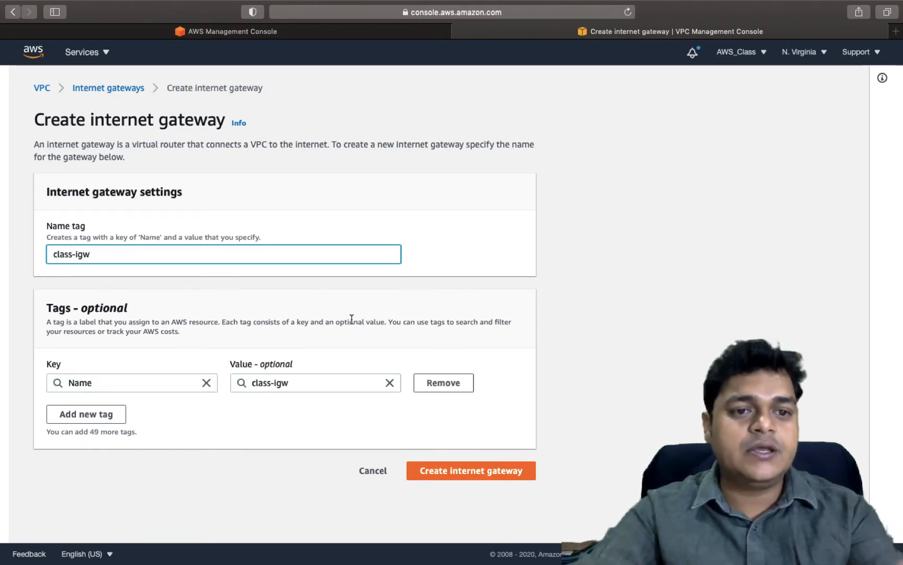
left_click(470, 477)
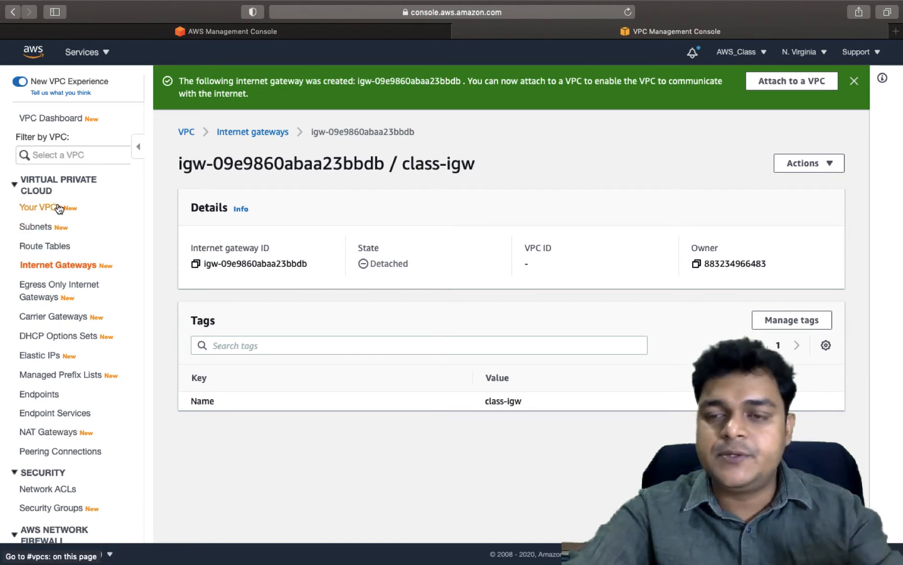
left_click(854, 81)
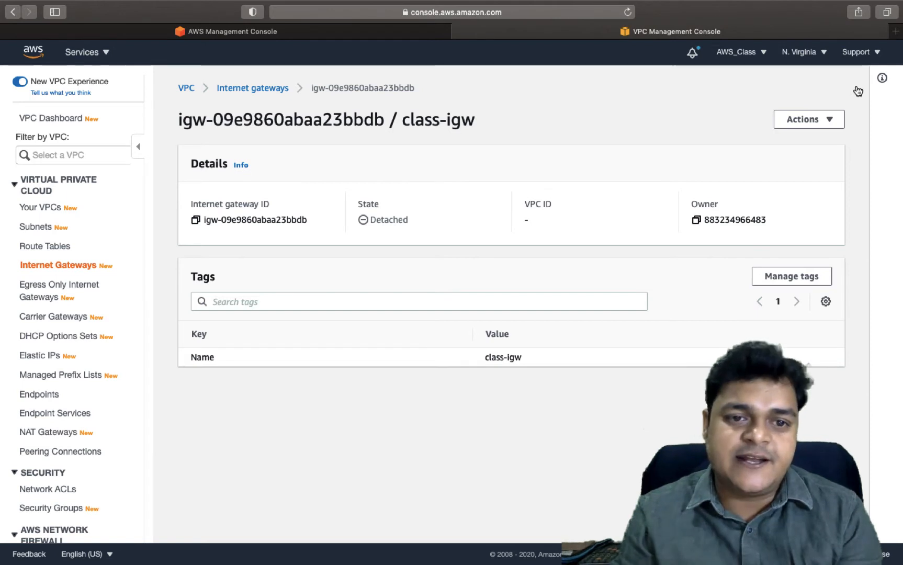
Review the summary and routes of class-route-table, then open its routes for editing.
left_click(54, 247)
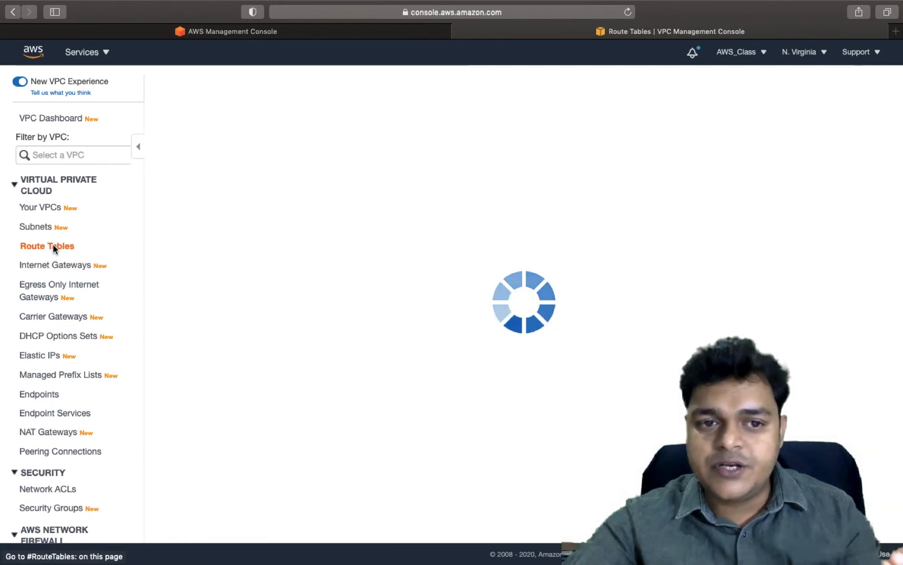
left_click(197, 183)
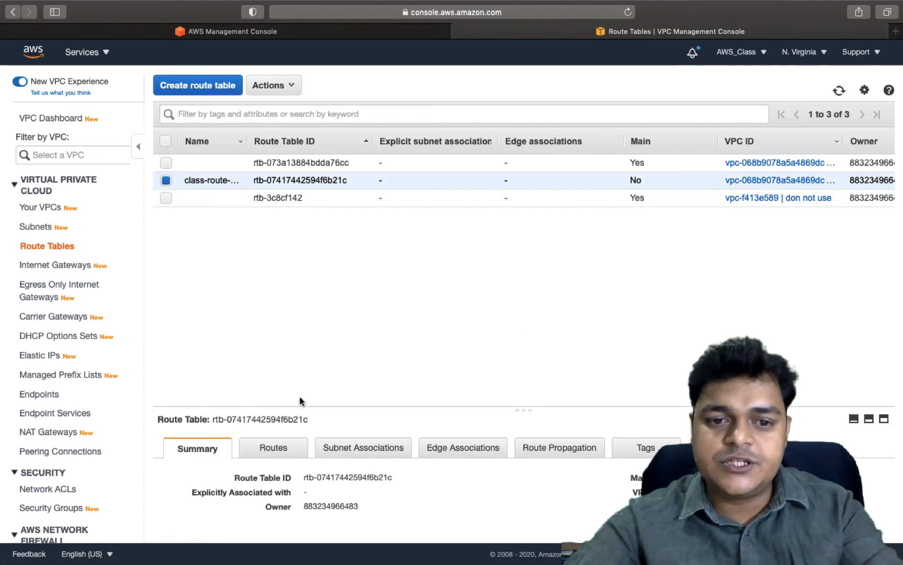
left_click_drag(299, 400, 297, 276)
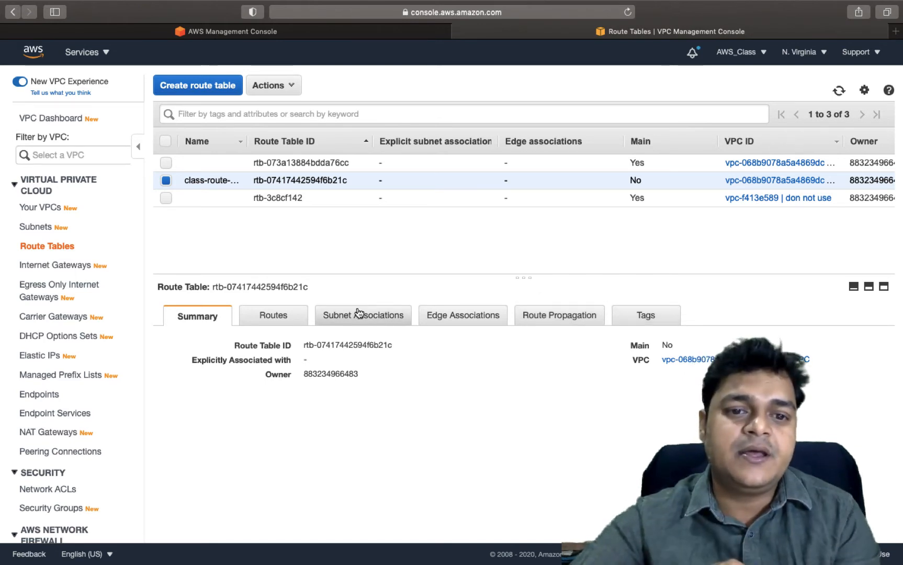
left_click(280, 316)
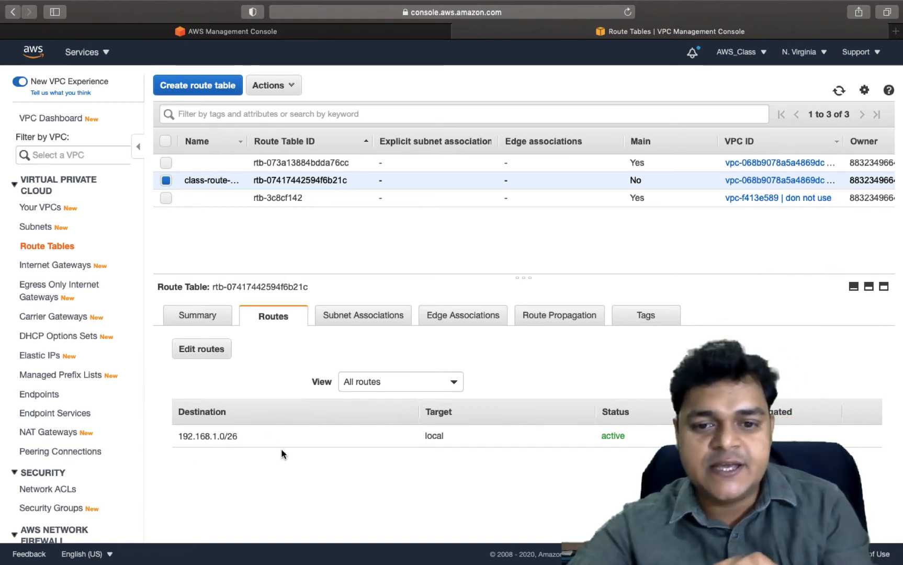
left_click(205, 353)
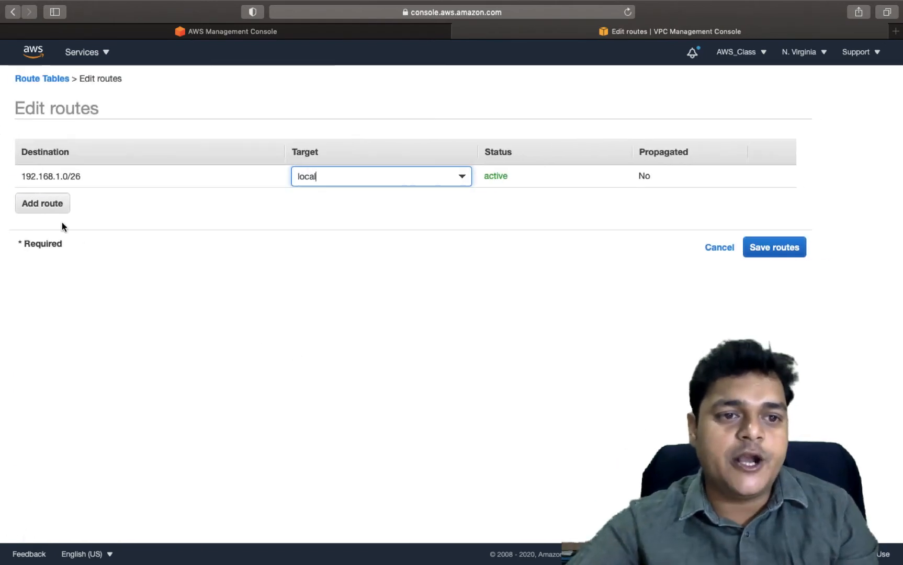
Add a route with destination 0.0.0.0/0 to class-route-table.
left_click(42, 207)
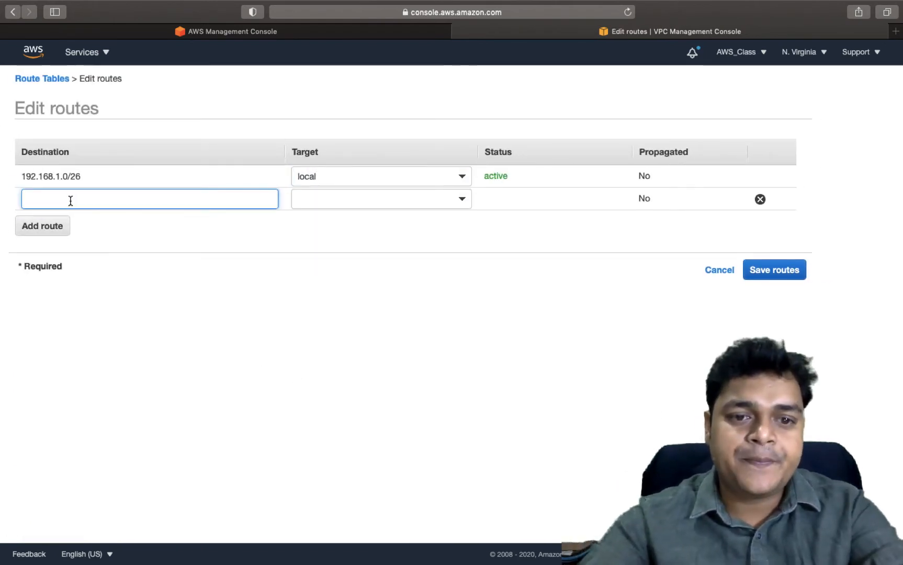
type("0/")
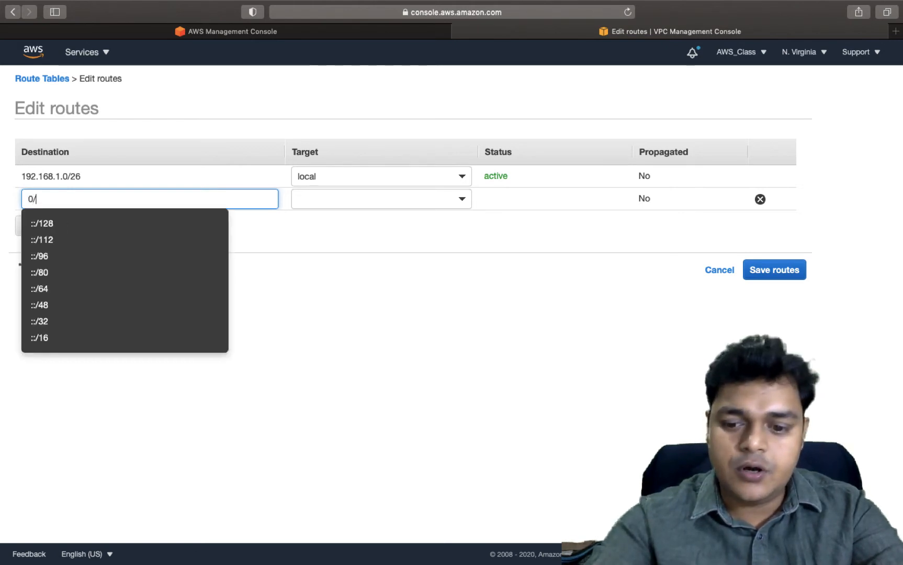
key("BackSpace")
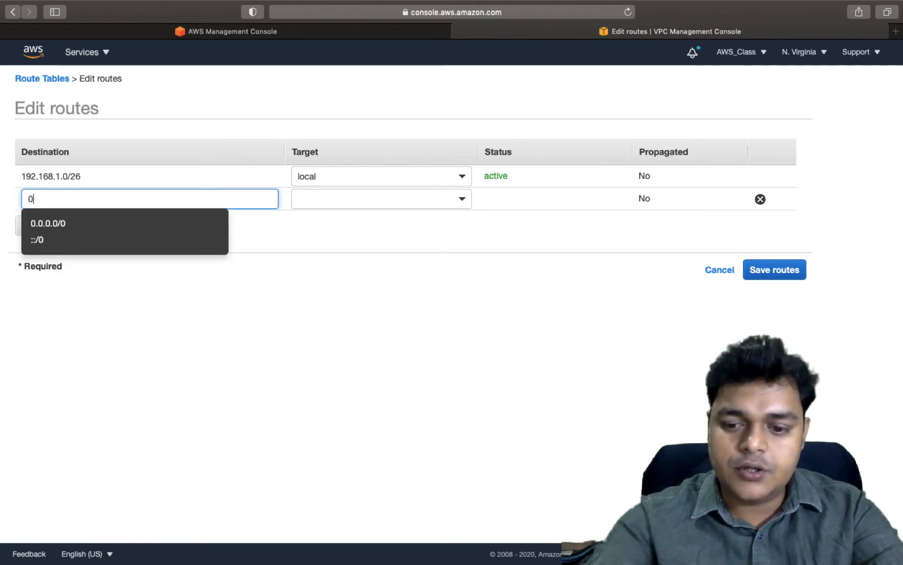
type(".0.0.0")
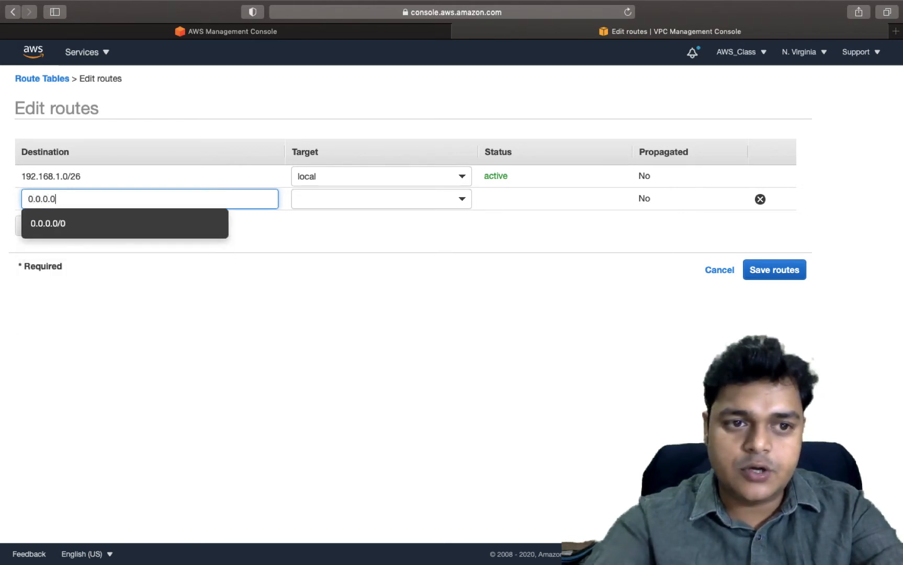
left_click(57, 225)
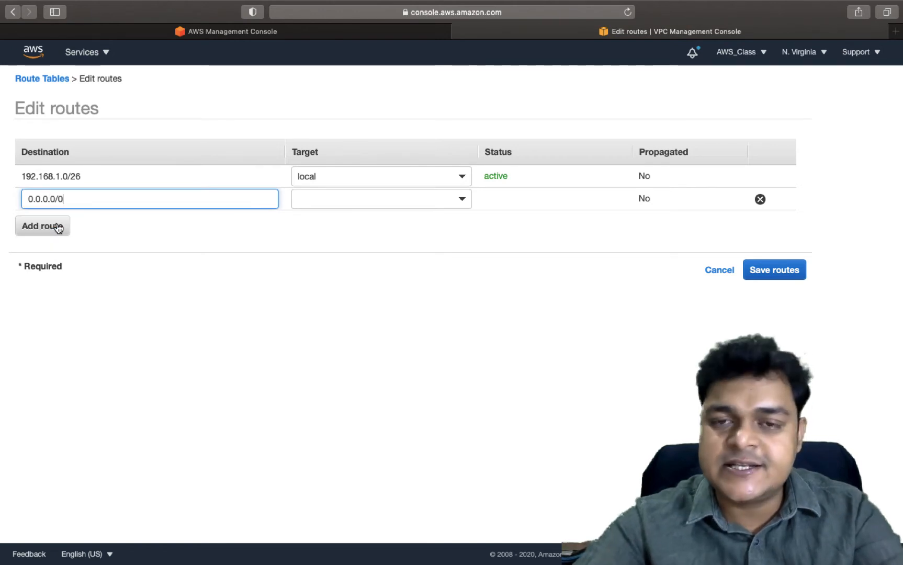
Try to choose an internet gateway as the target of the new 0.0.0.0/0 route.
left_click(369, 210)
left_click(434, 194)
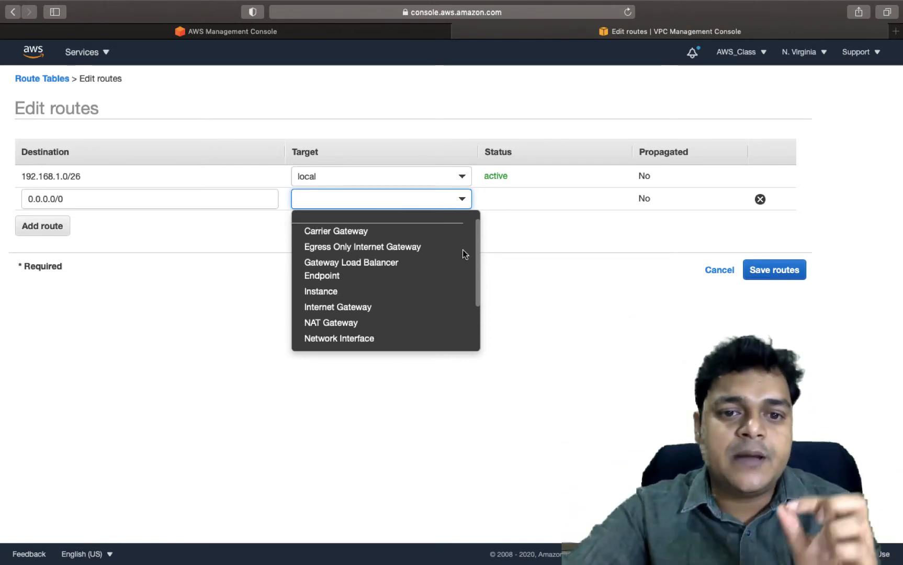
left_click(354, 309)
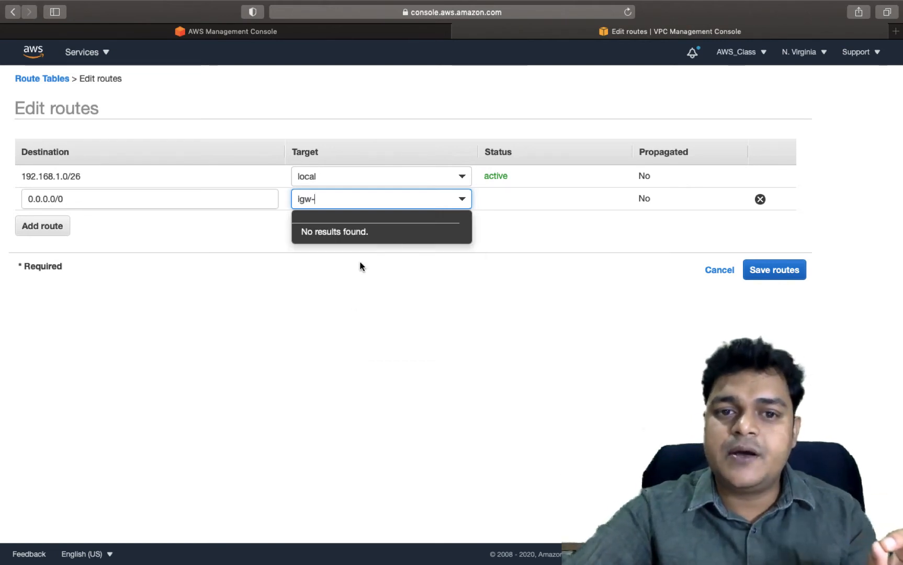
left_click(475, 280)
left_click(458, 200)
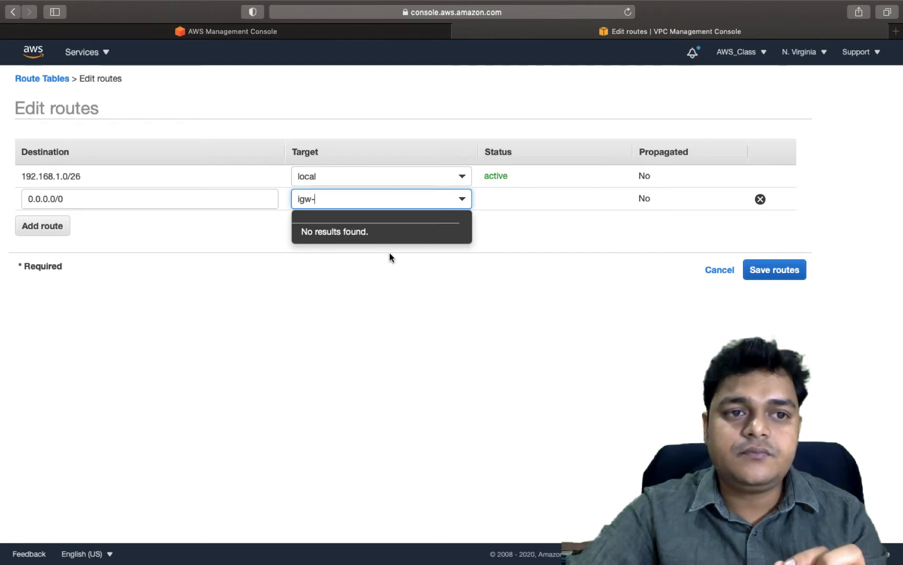
left_click(416, 239)
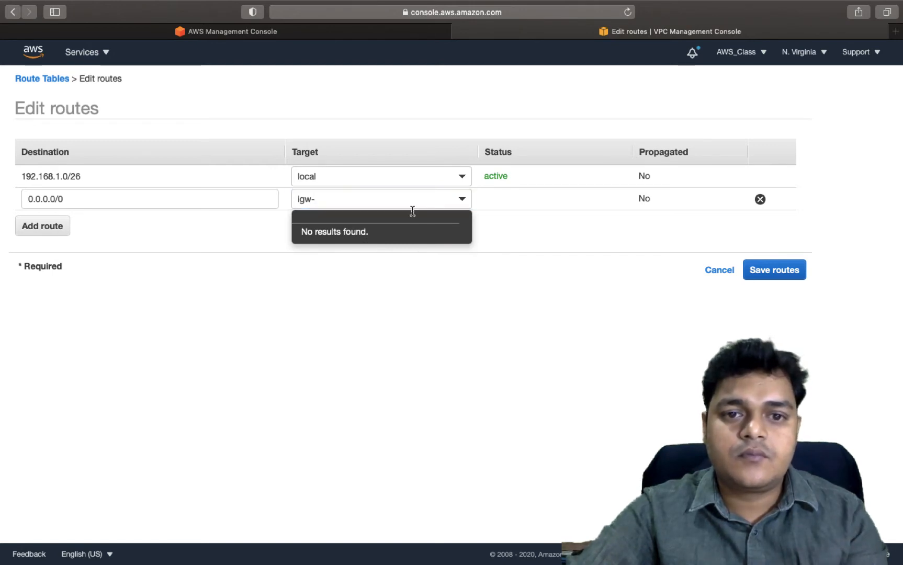
left_click(461, 206)
left_click(474, 193)
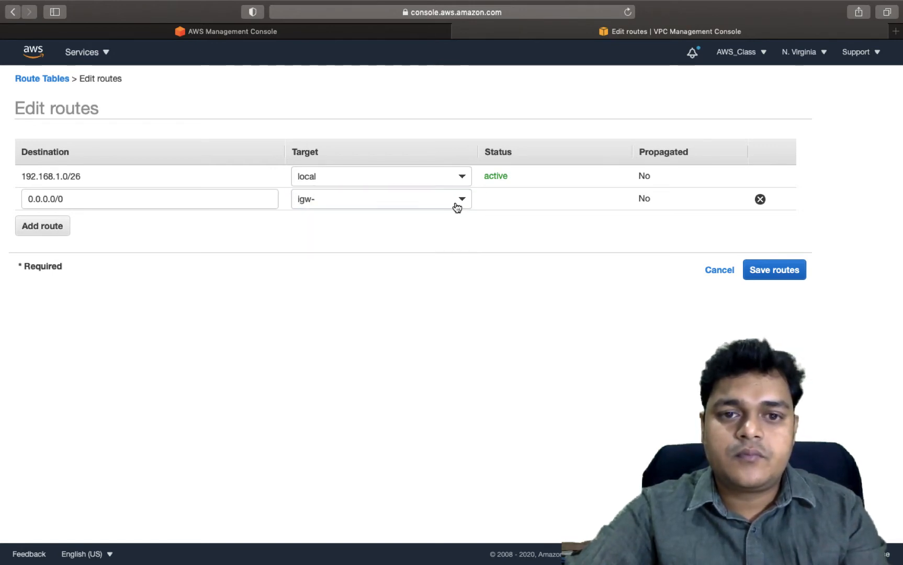
left_click(453, 203)
left_click(554, 307)
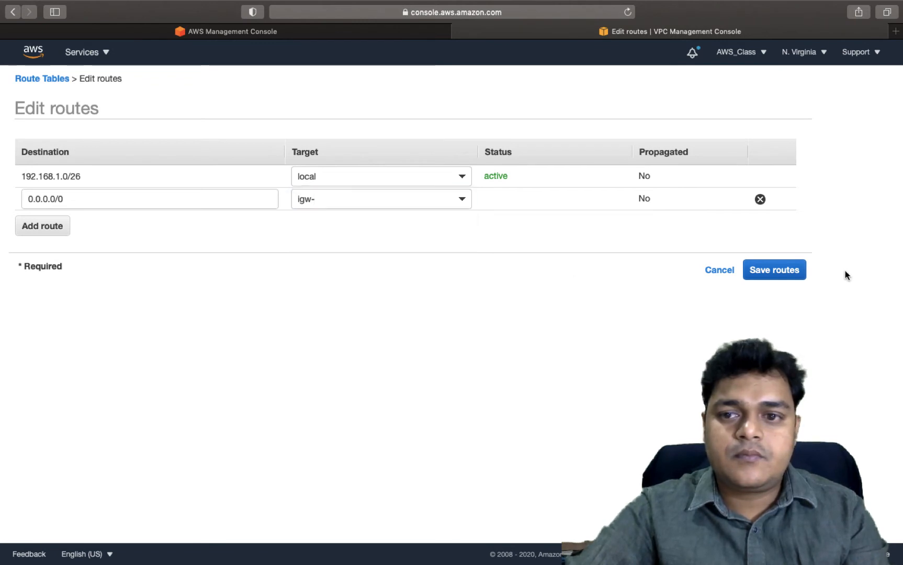
Try to save the routes, then remove the 0.0.0.0/0 entry and return to the route table list.
left_click(787, 277)
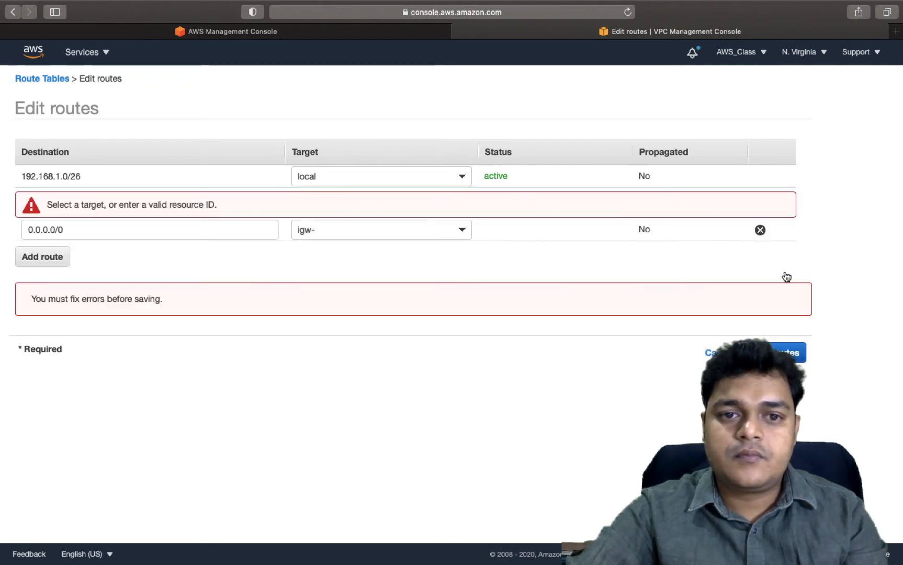
left_click(462, 235)
left_click(534, 261)
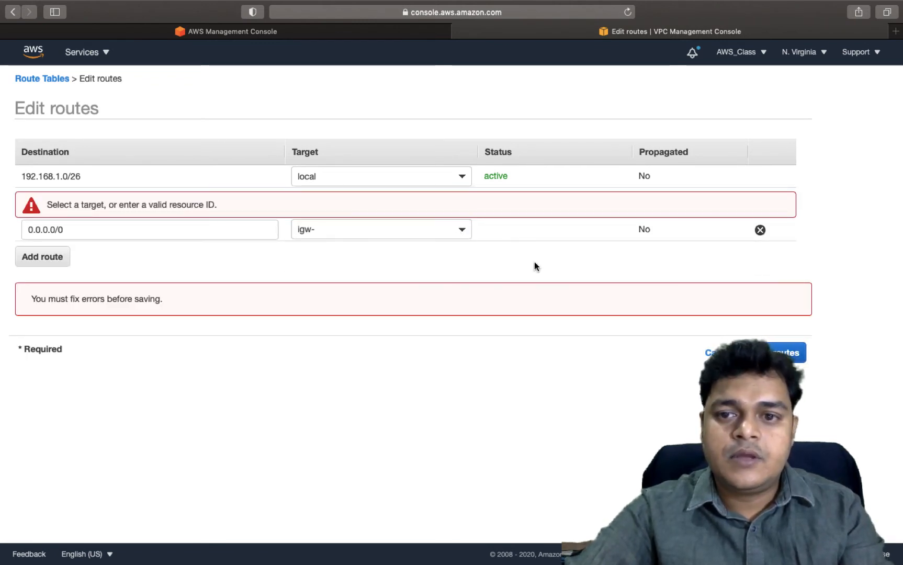
left_click(759, 230)
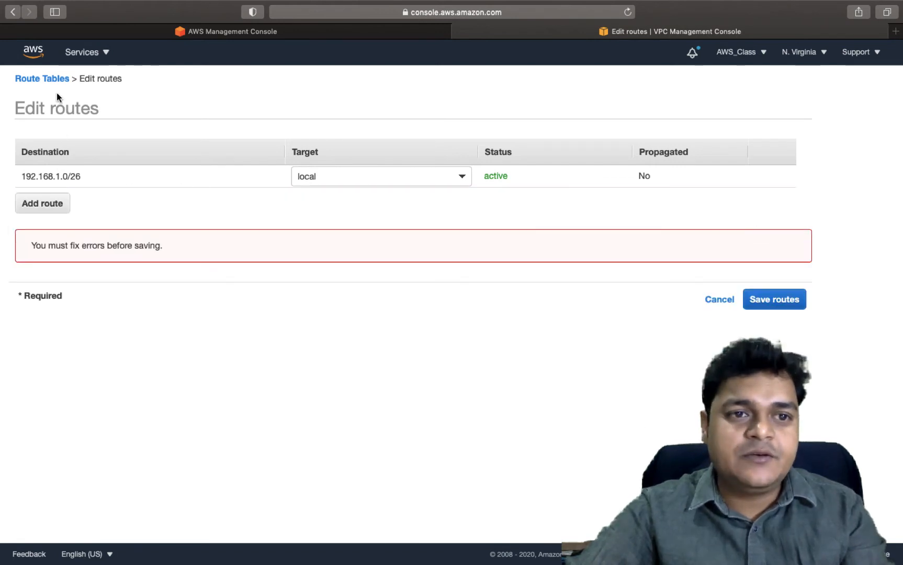
left_click(43, 79)
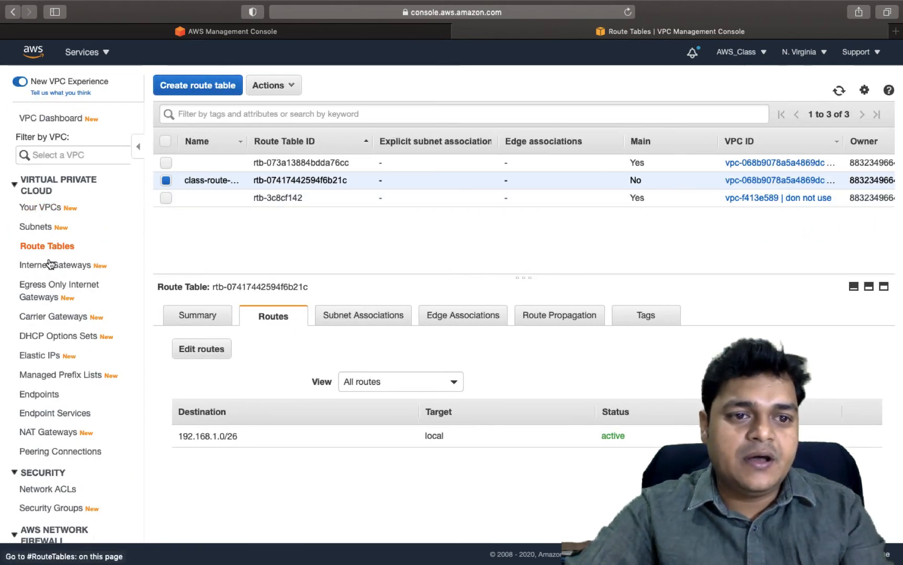
Attach the internet gateway class-igw to Training-VPC.
left_click(50, 264)
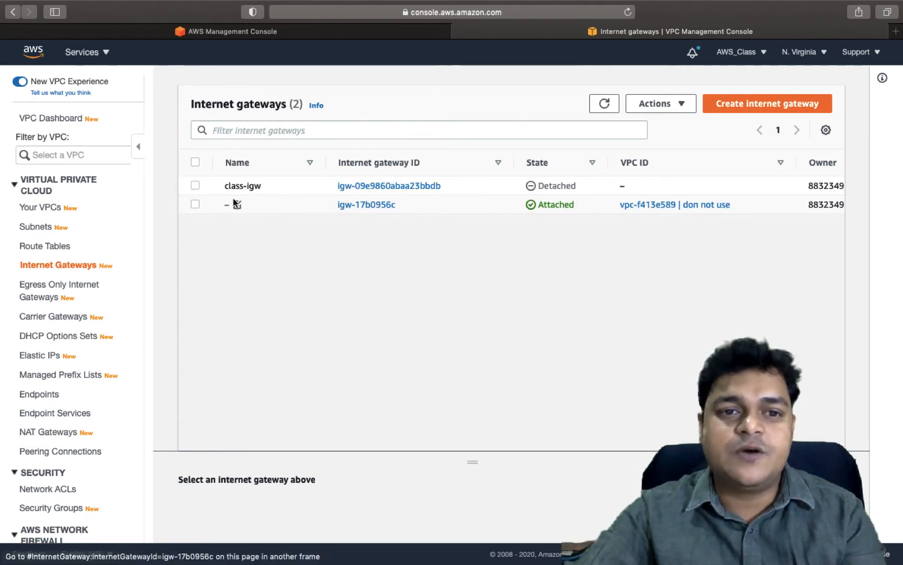
left_click(196, 185)
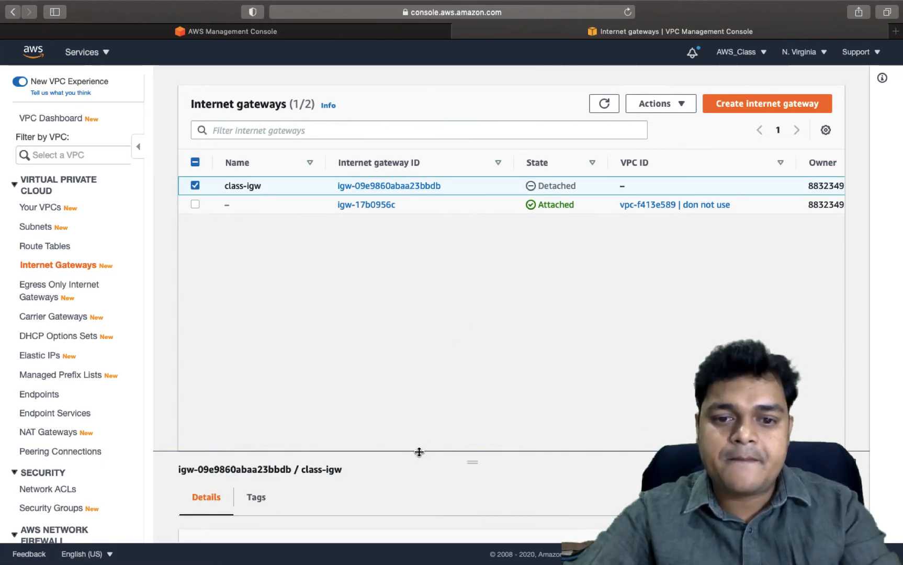
left_click_drag(418, 453, 438, 301)
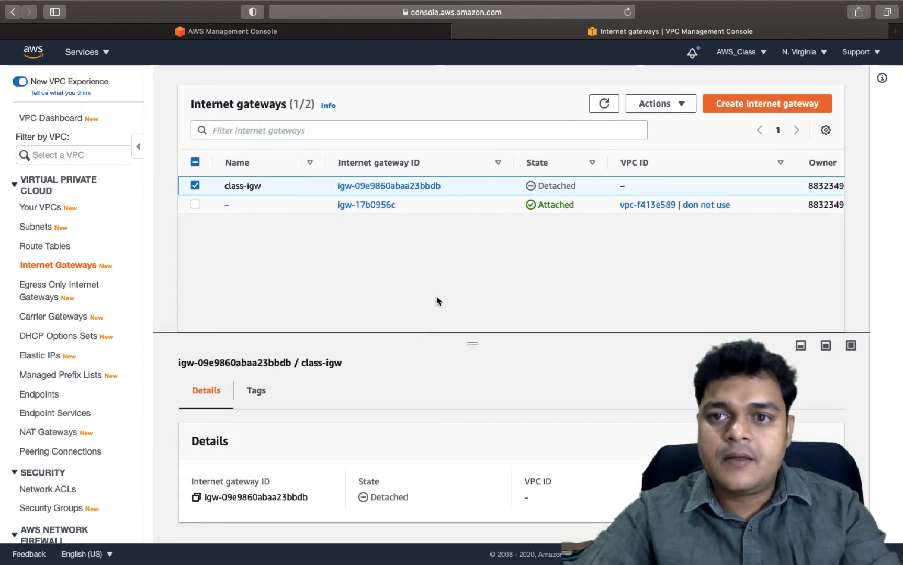
right_click(398, 187)
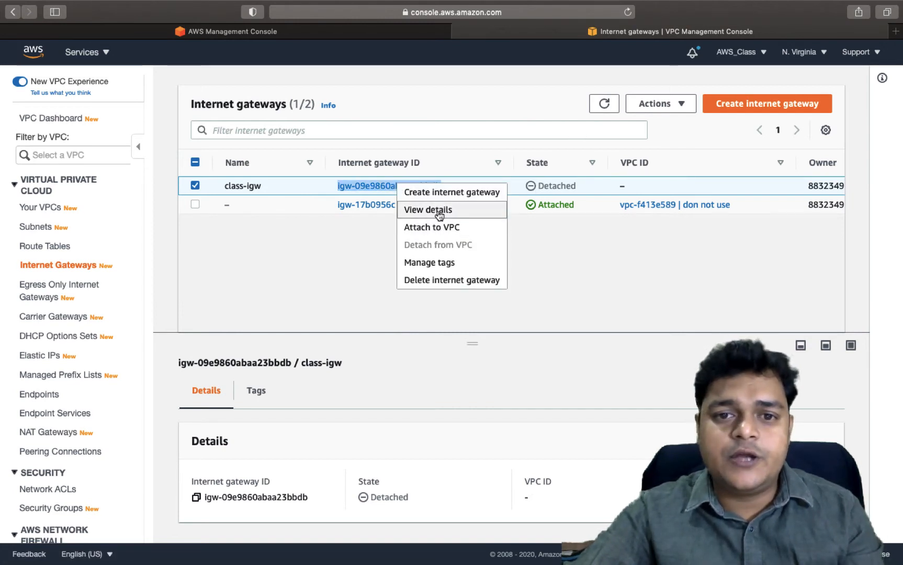
left_click(429, 227)
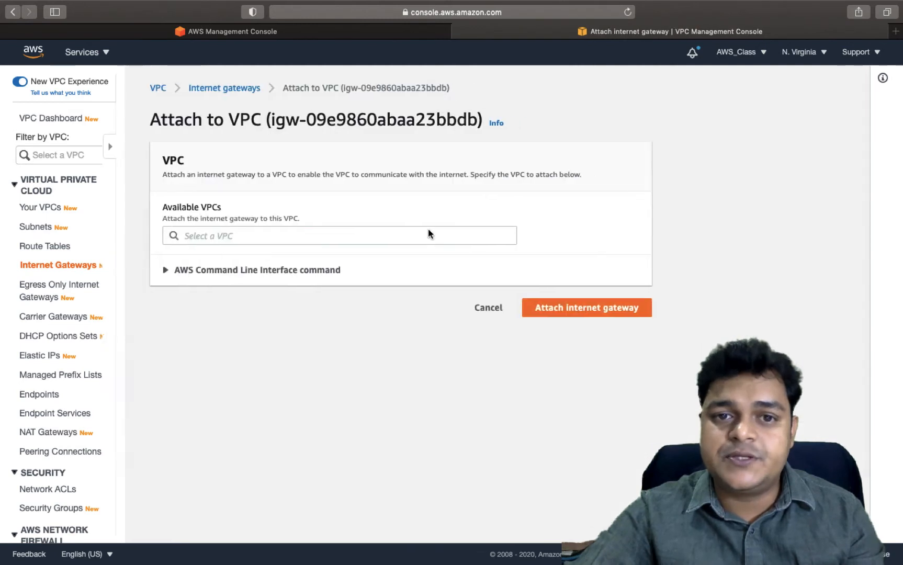
left_click(260, 238)
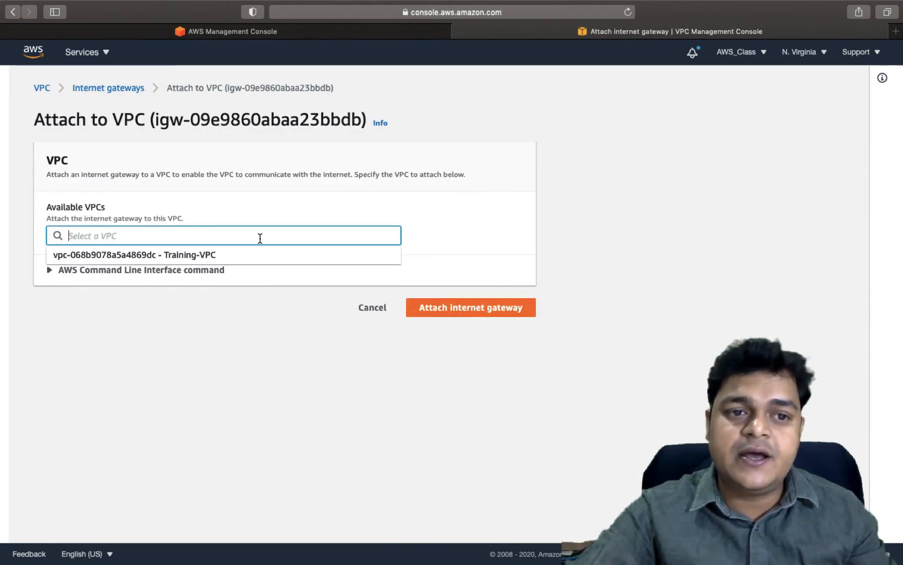
left_click(181, 255)
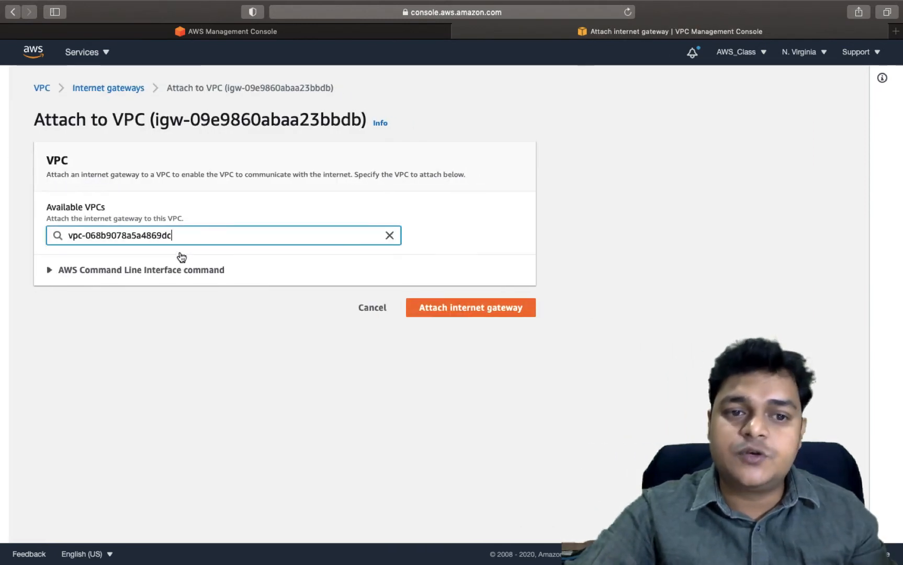
left_click(465, 314)
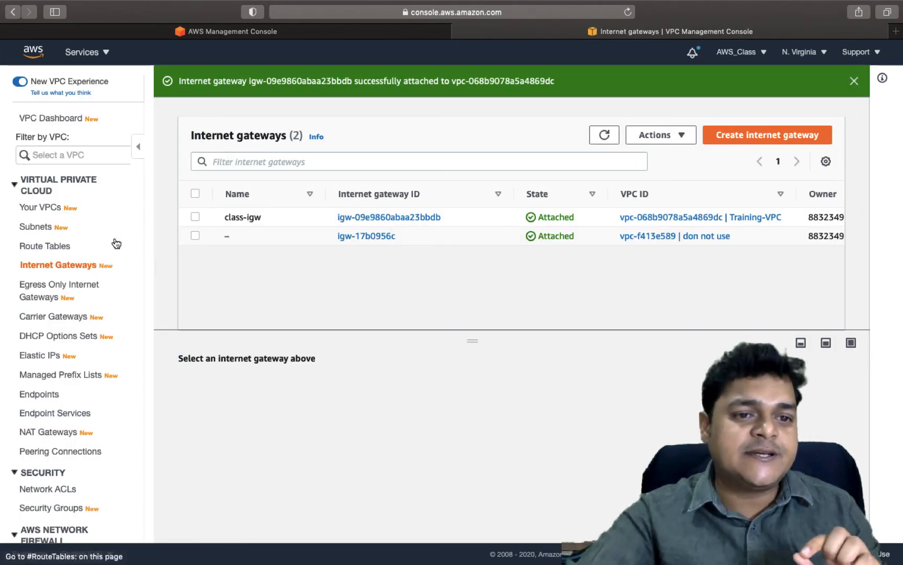
Open the routes of class-route-table for editing and add a route with destination 0.0.0.0/0.
left_click(69, 246)
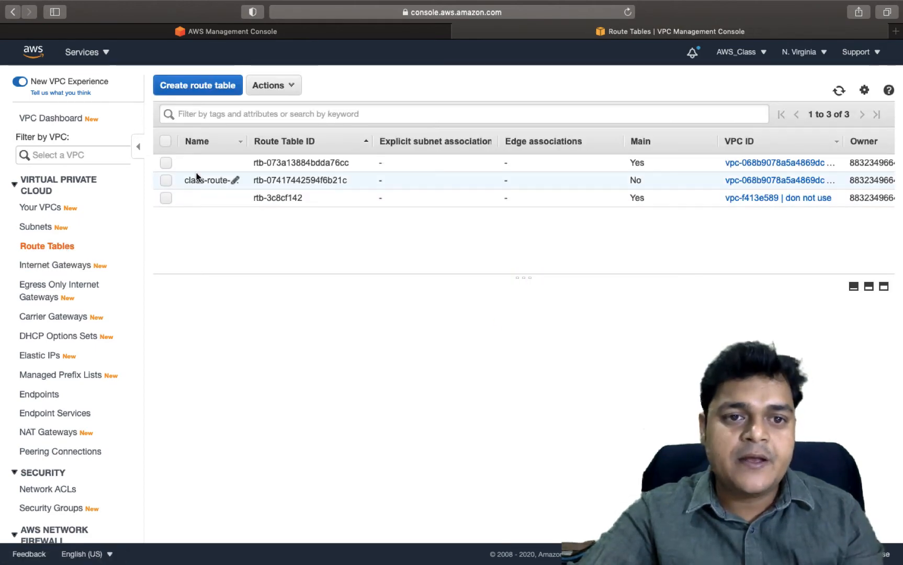
left_click(231, 180)
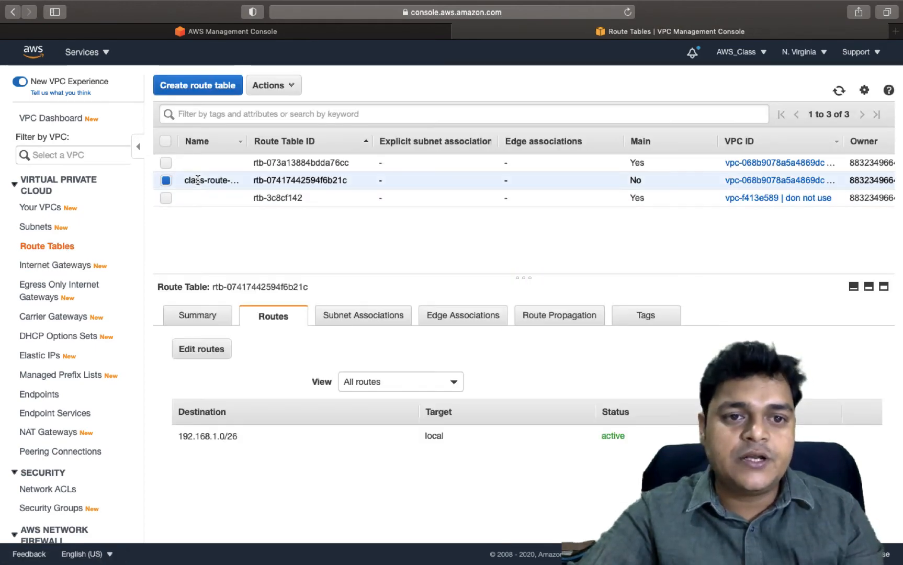
left_click(200, 356)
left_click(47, 205)
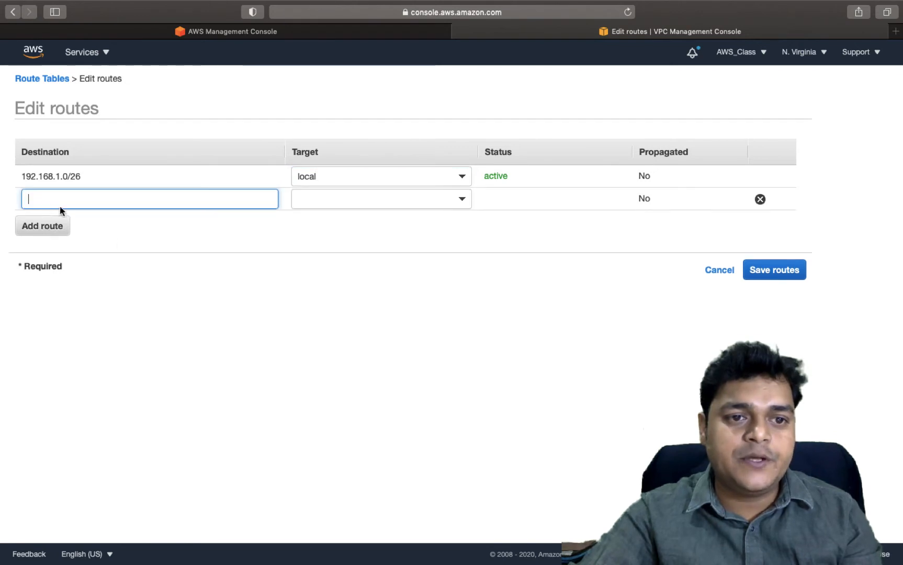
type("0")
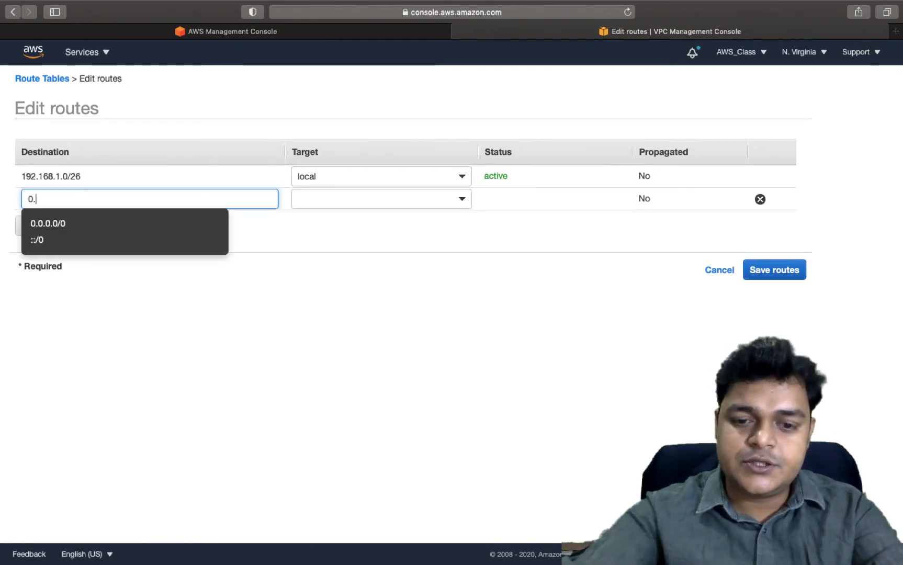
type(".")
left_click(47, 224)
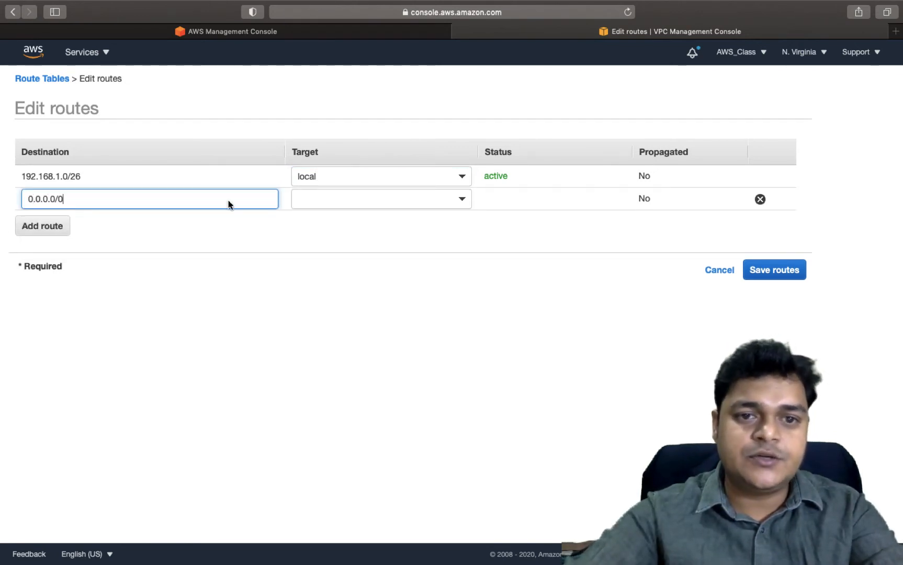
Target the 0.0.0.0/0 route to the internet gateway class-igw, save the routes and close the confirmation.
left_click(380, 207)
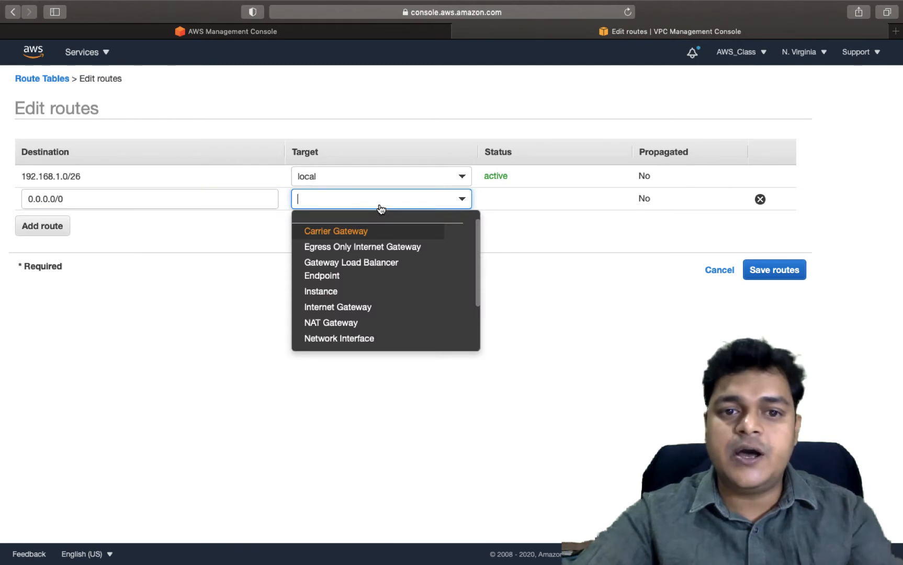
left_click(341, 307)
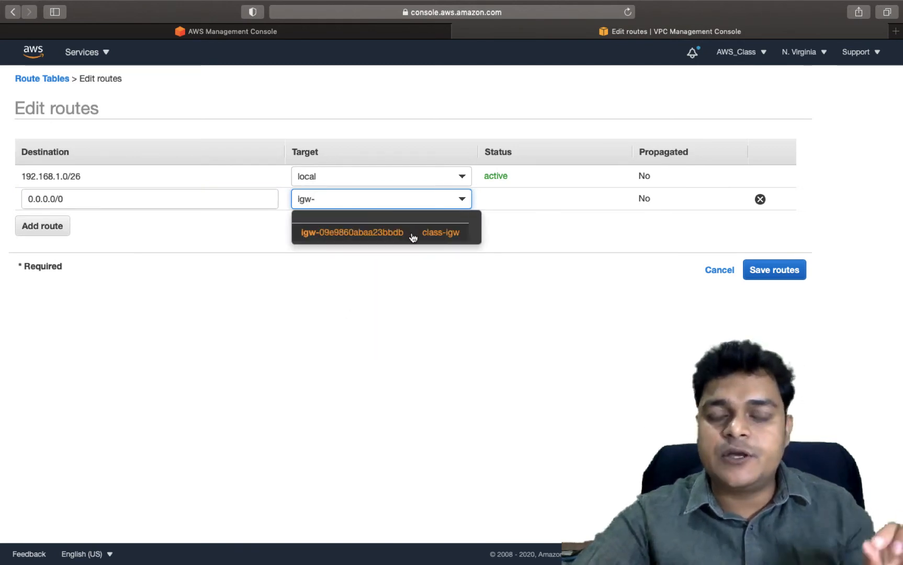
left_click(413, 237)
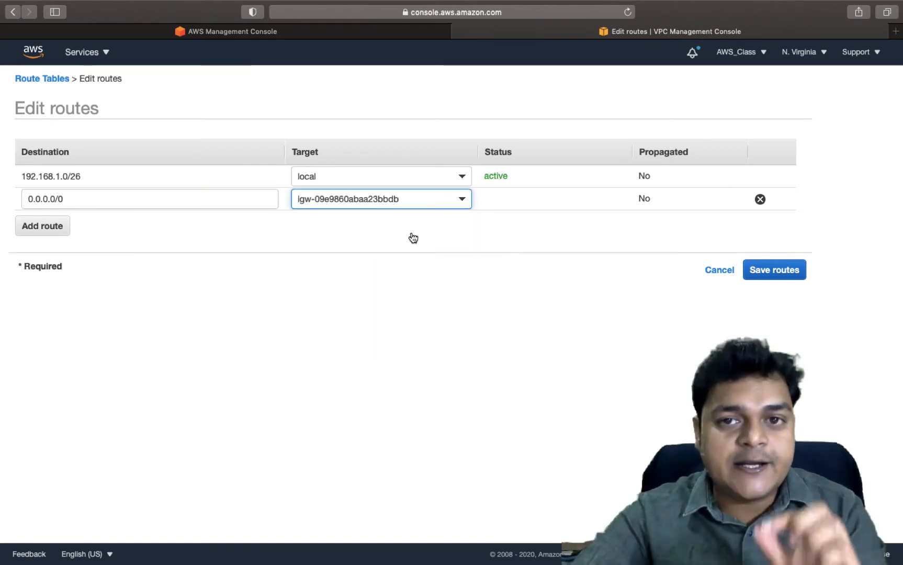
left_click(788, 275)
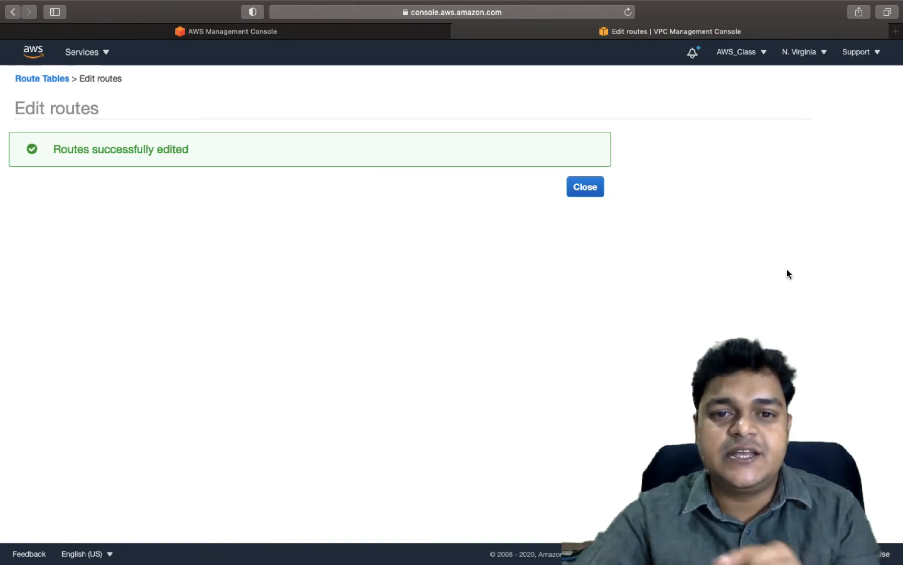
left_click(585, 189)
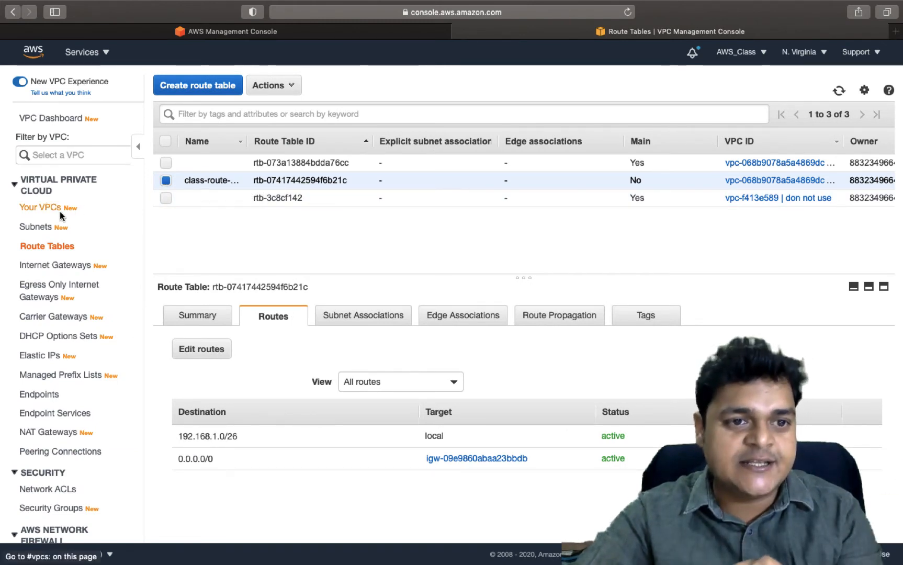
Review the route table of class-subnet and open its route table association for editing.
left_click(49, 224)
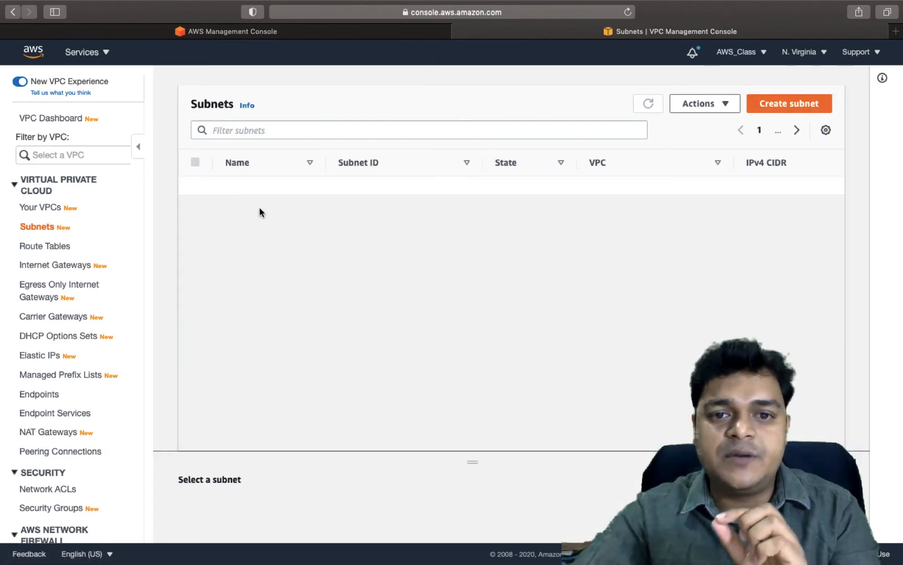
left_click(195, 186)
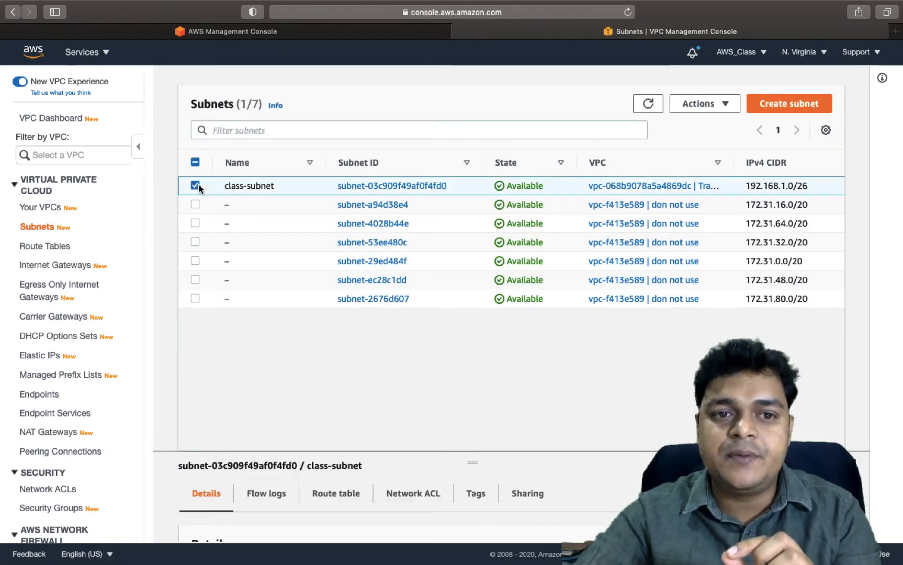
left_click_drag(366, 451, 366, 326)
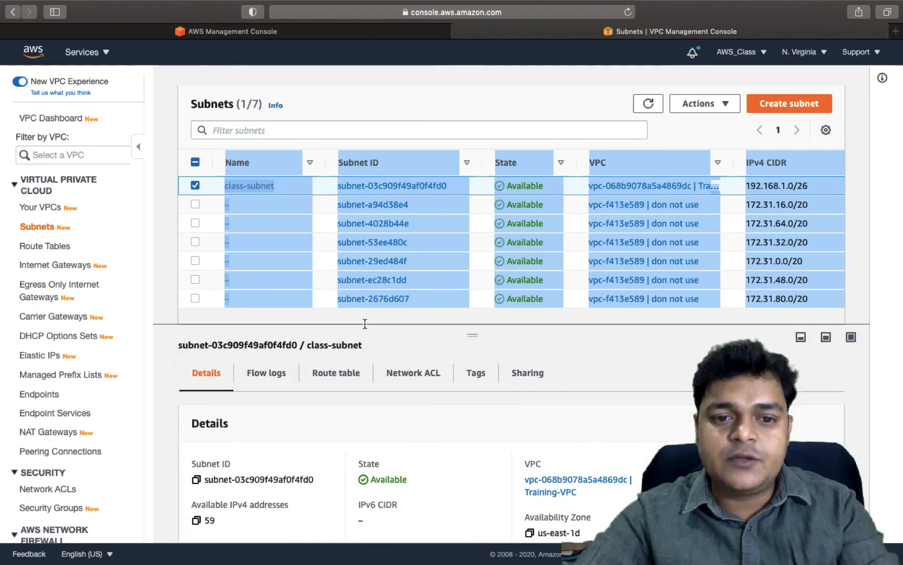
left_click(343, 378)
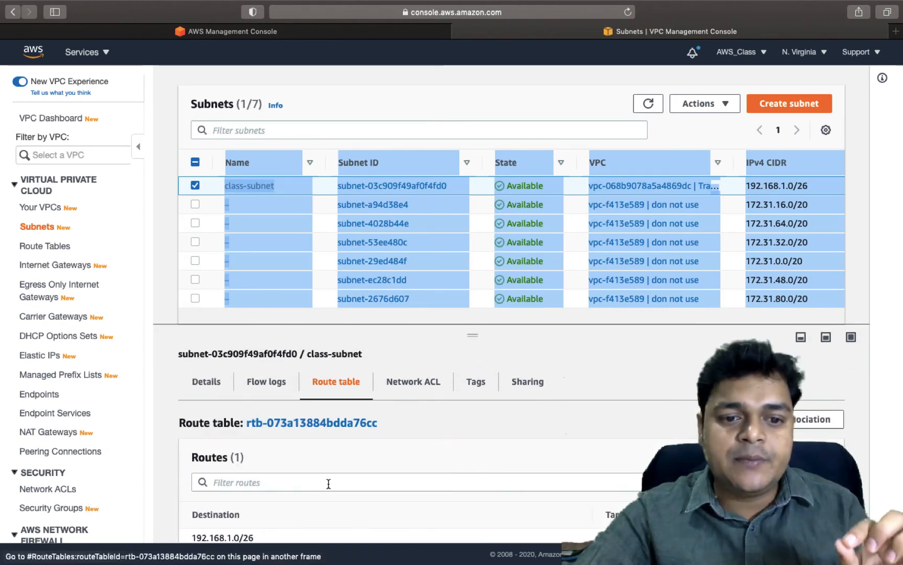
scroll(328, 484, "down", 2)
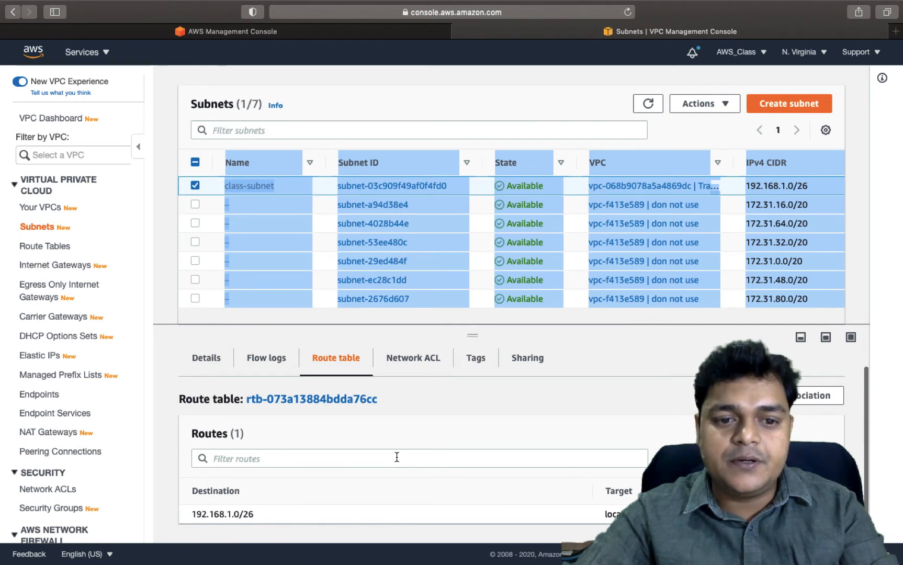
scroll(402, 472, "down", 1)
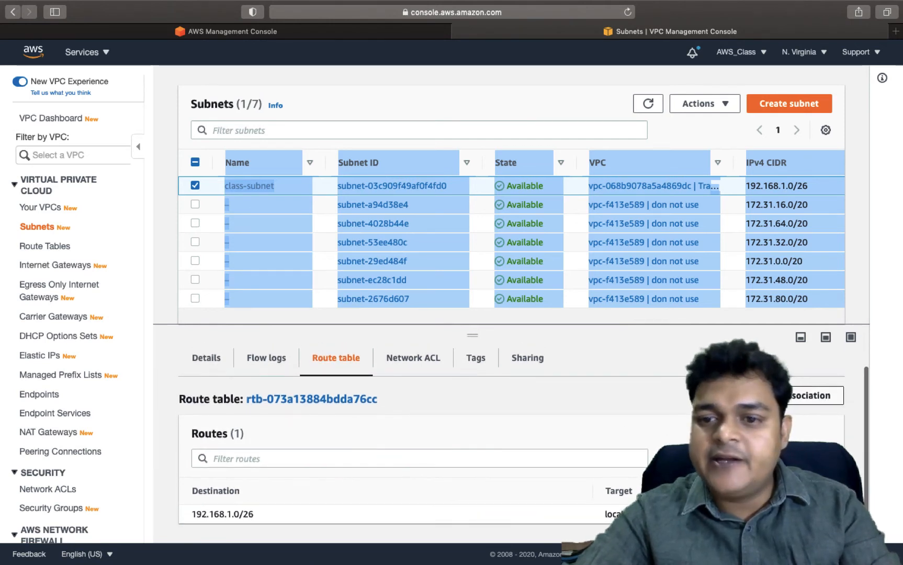
left_click(816, 392)
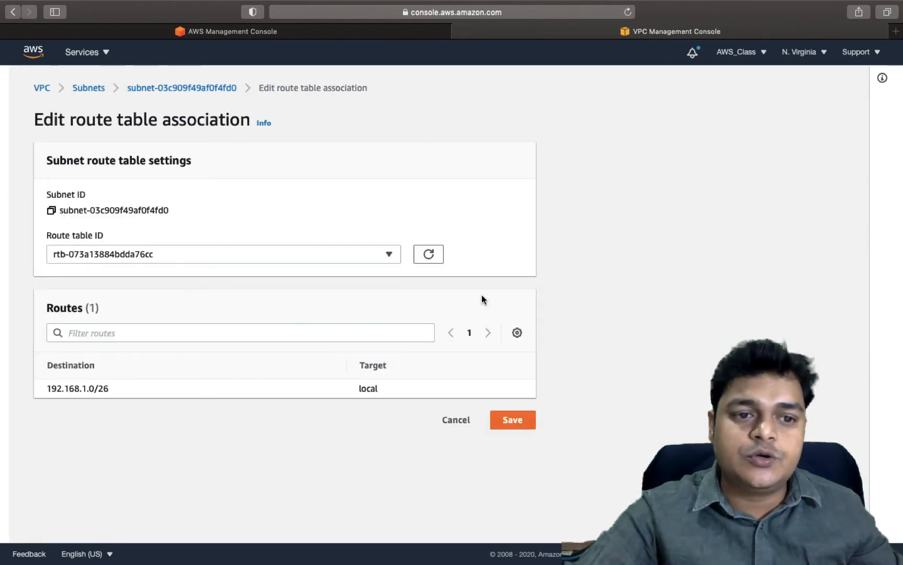
Associate class-subnet with the route table class-route-table, save the association and close the confirmation.
left_click(391, 255)
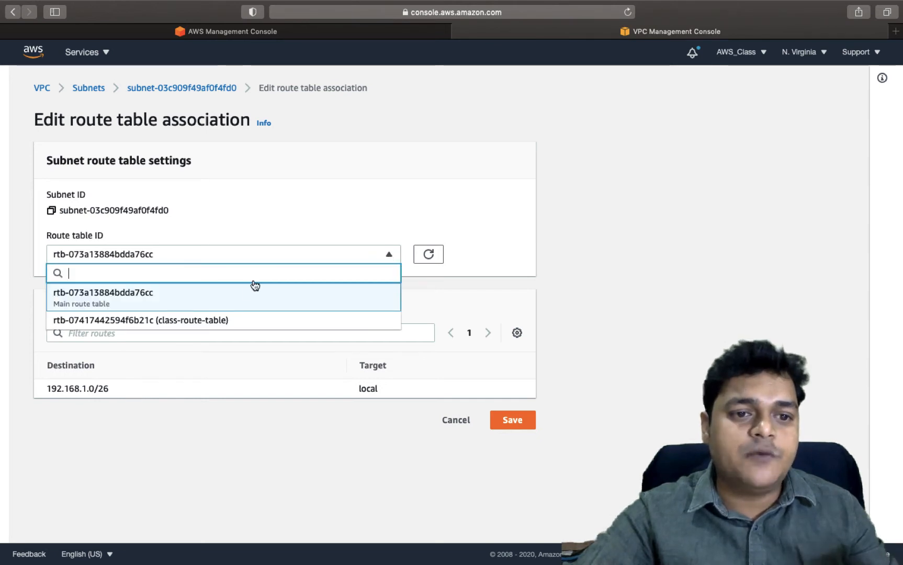
left_click(226, 320)
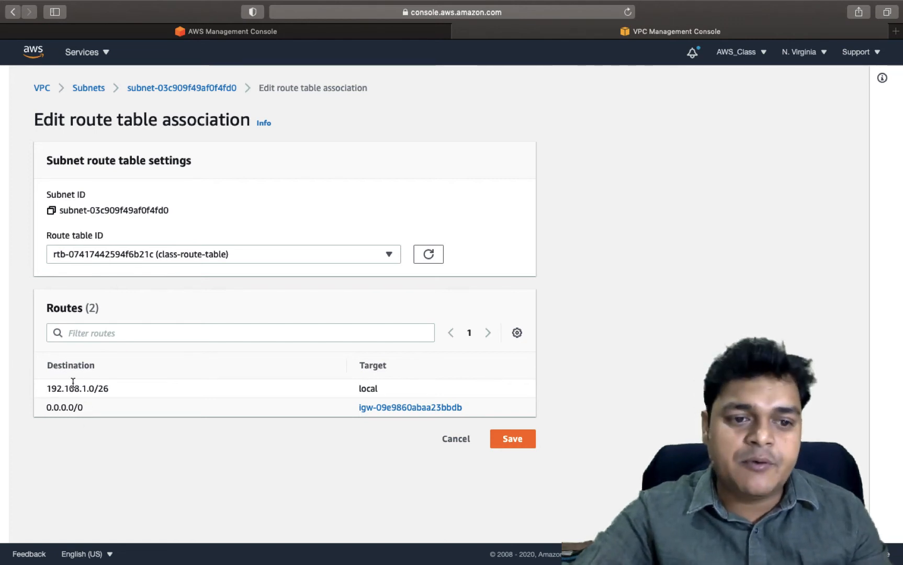
left_click(521, 441)
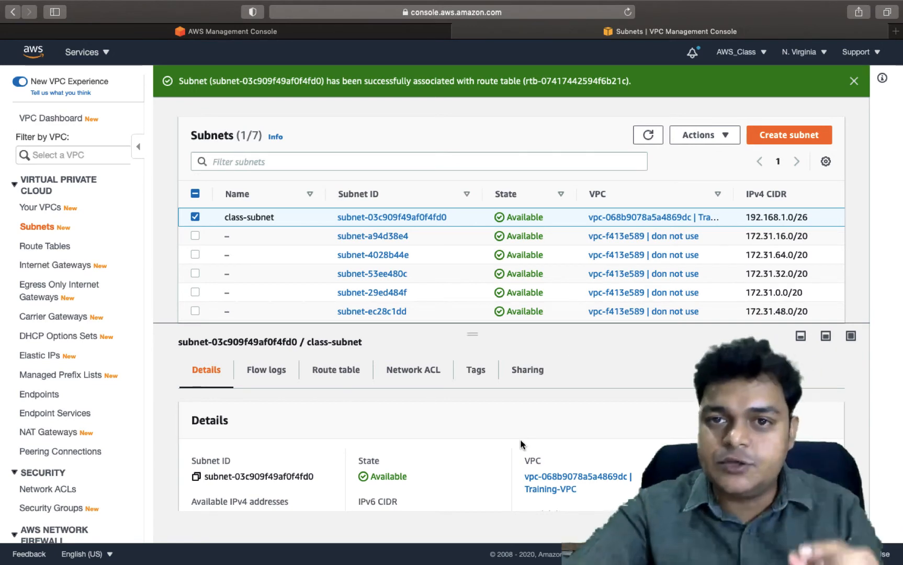
left_click(854, 81)
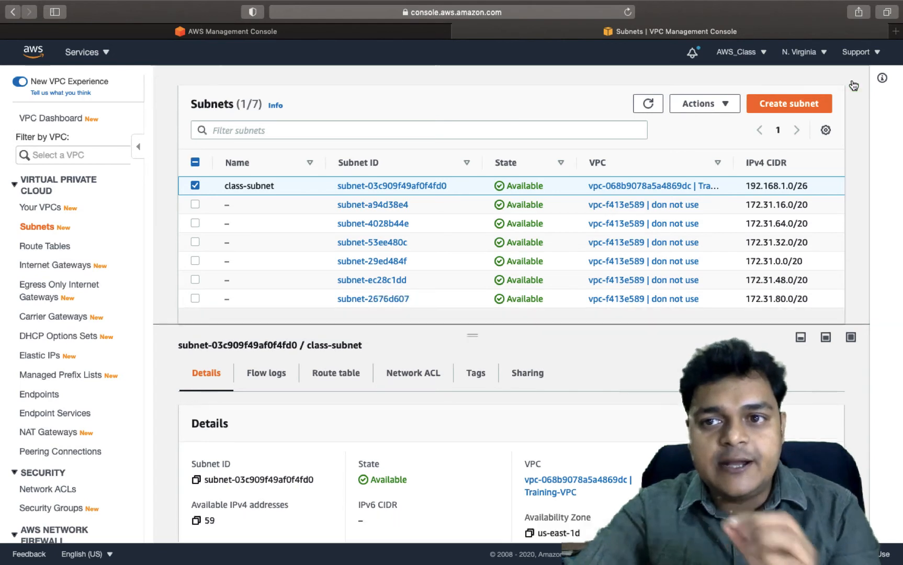
Review the list of VPCs and open the EC2 list of instances in all states.
left_click(47, 210)
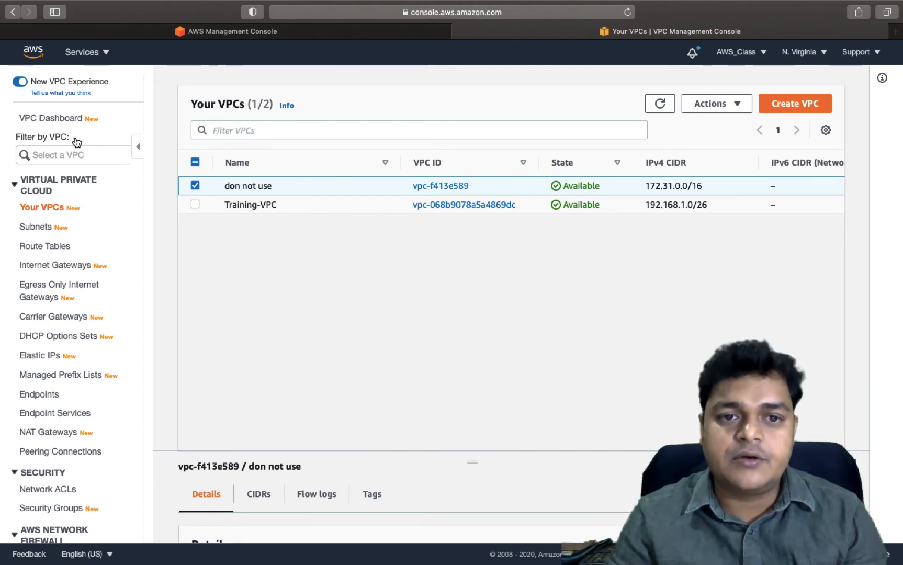
mouse_move(298, 206)
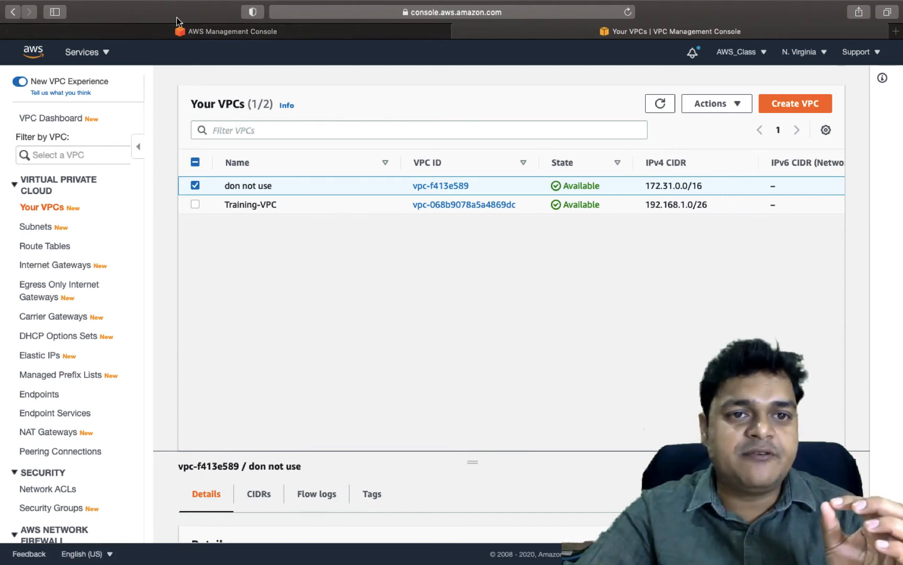
left_click(200, 31)
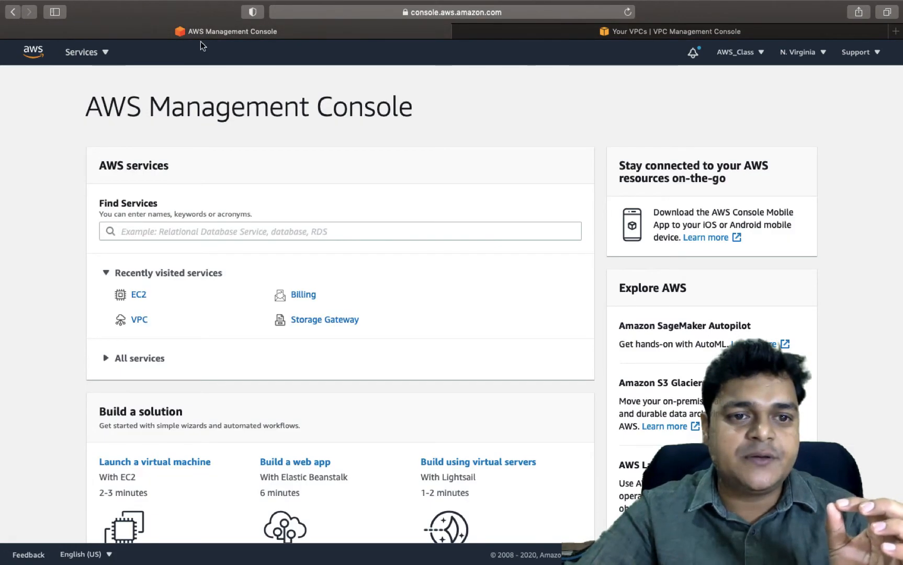
double_click(141, 300)
left_click(139, 293)
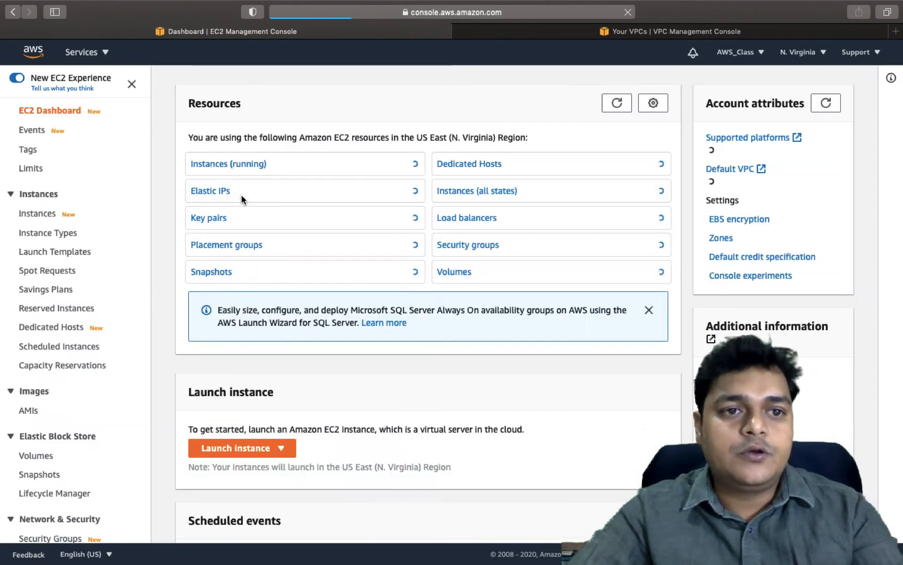
left_click(491, 192)
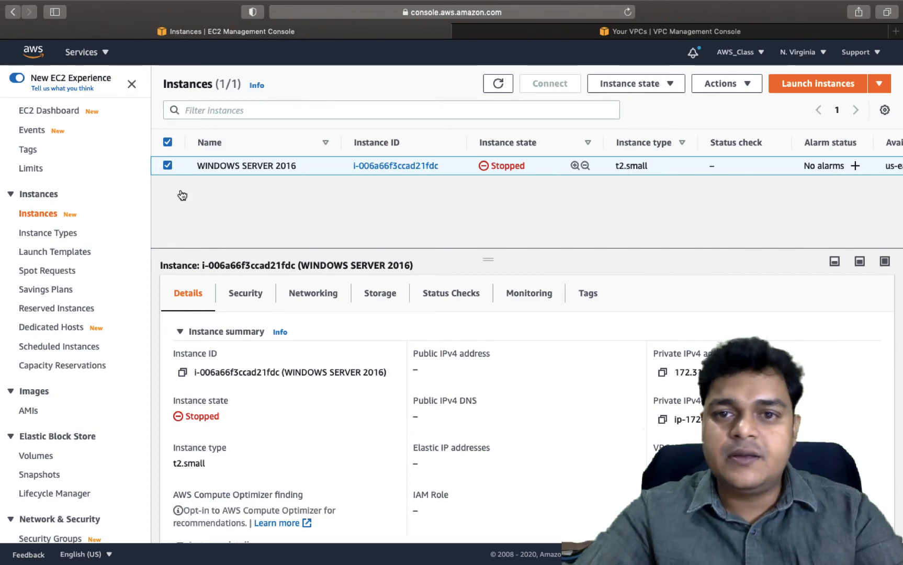
Terminate the WINDOWS SERVER 2016 instance and confirm the termination.
left_click(167, 141)
left_click(168, 142)
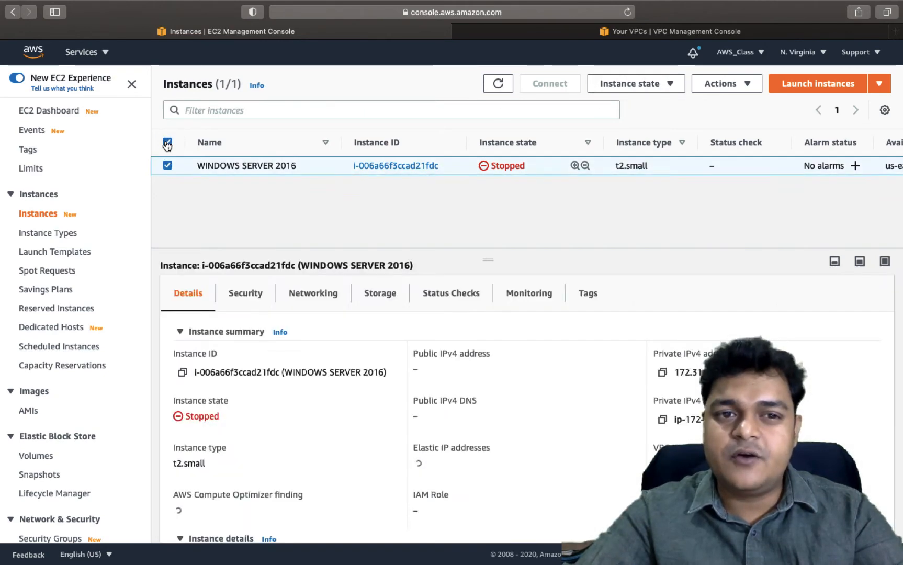
left_click(664, 86)
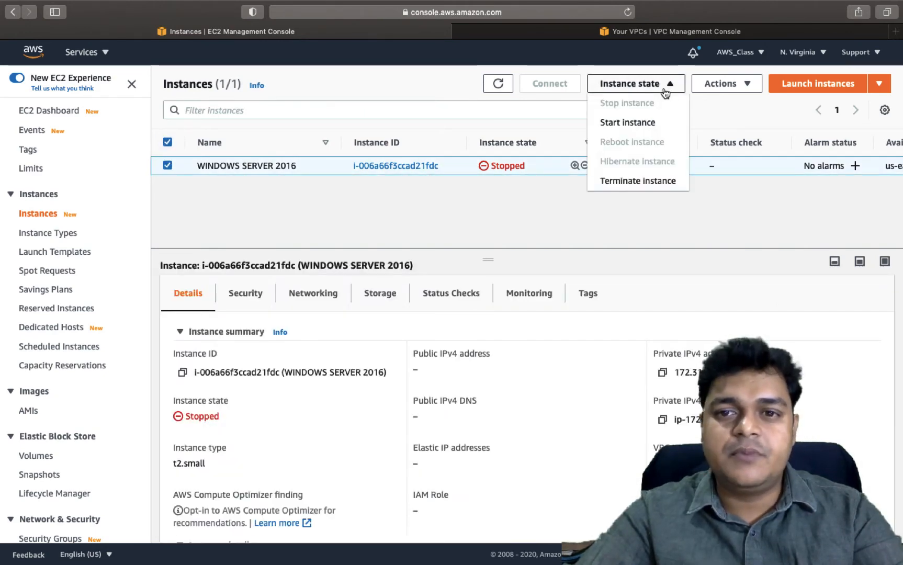
left_click(634, 181)
left_click(667, 372)
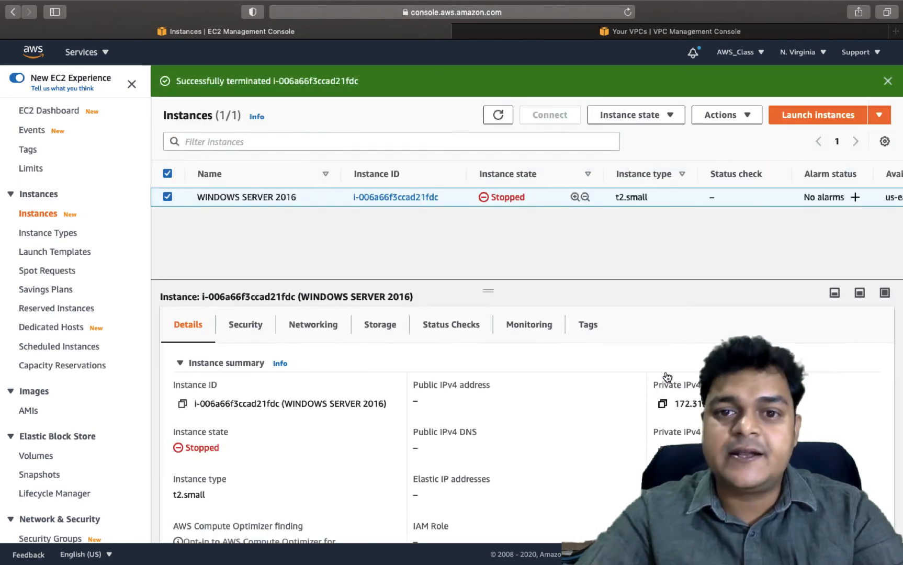
Start launching a new EC2 instance from the Microsoft Windows Server 2016 Base AMI.
left_click(62, 109)
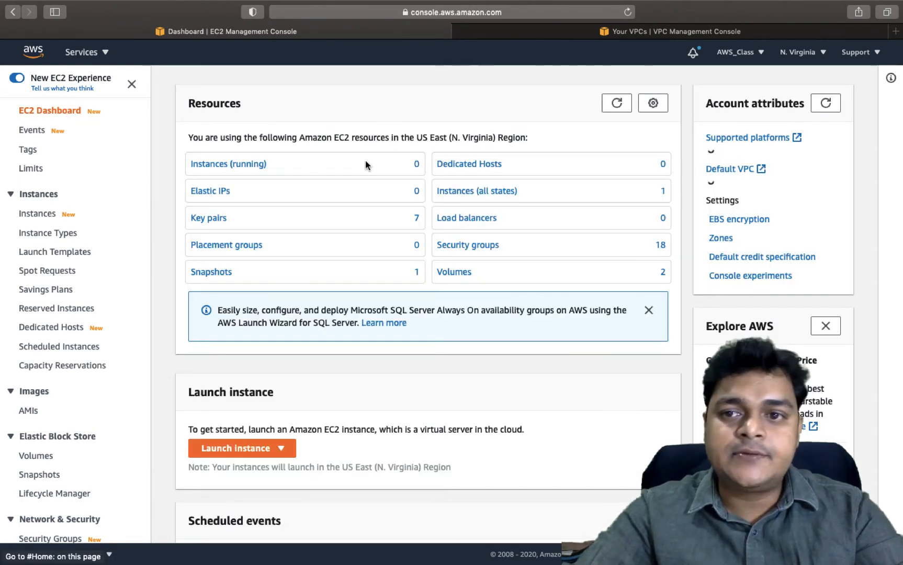
left_click(257, 454)
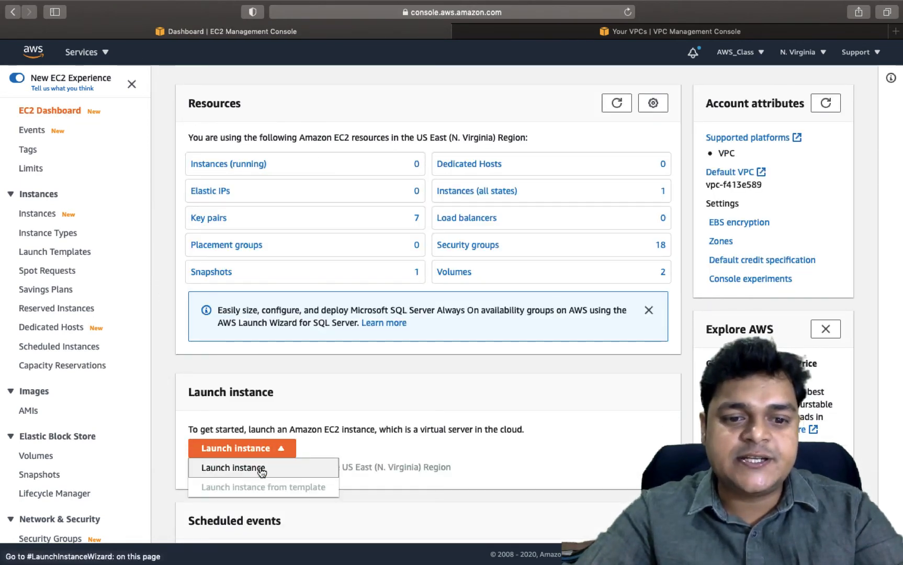
left_click(261, 467)
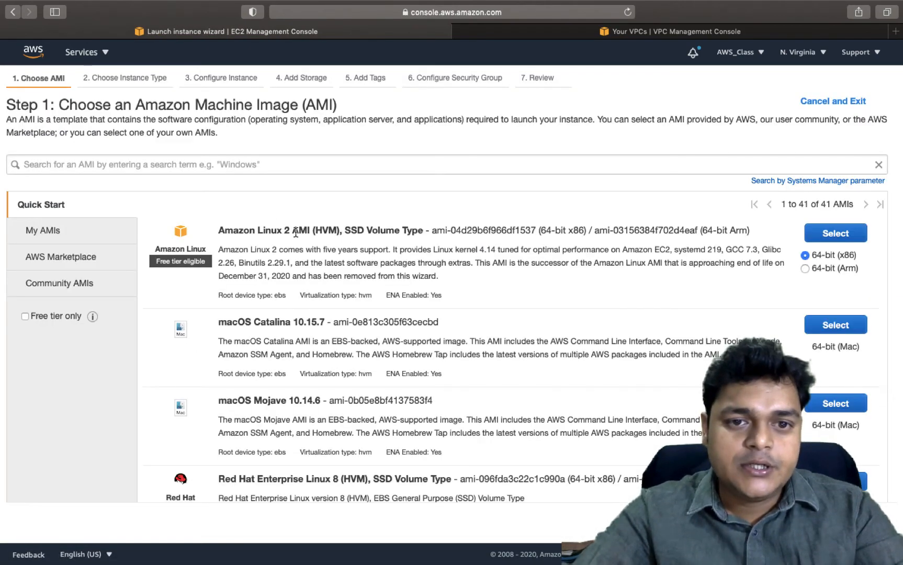
scroll(299, 389, "down", 10)
scroll(298, 390, "down", 10)
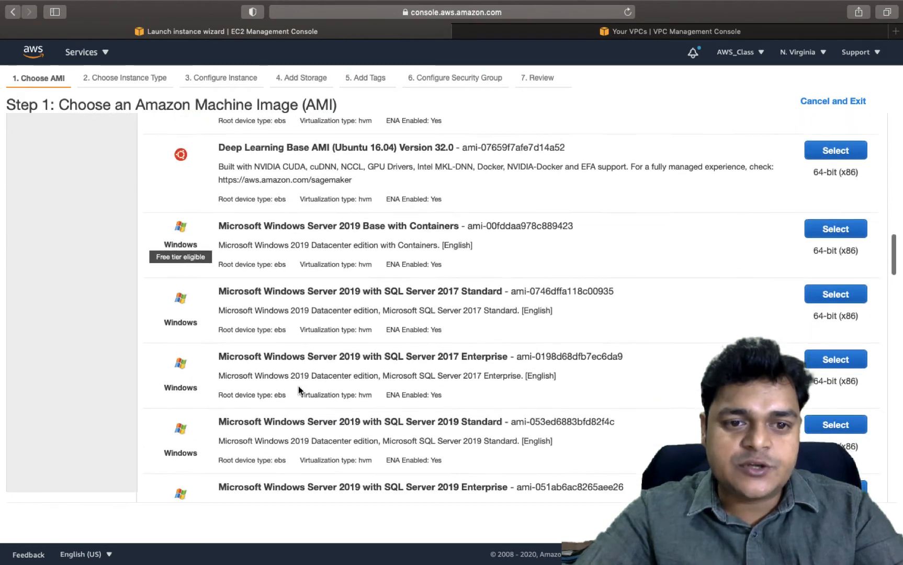
scroll(293, 366, "up", 2)
scroll(284, 292, "down", 10)
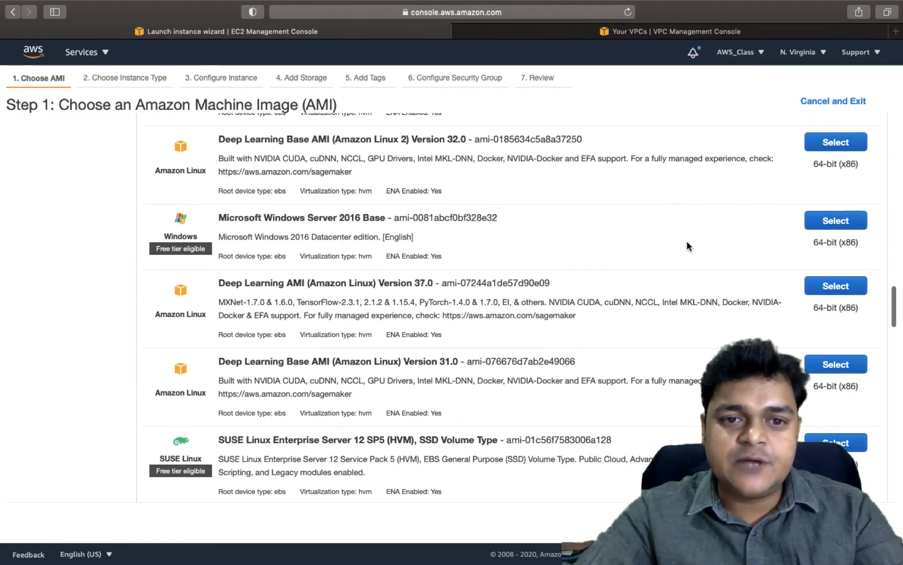
left_click(837, 221)
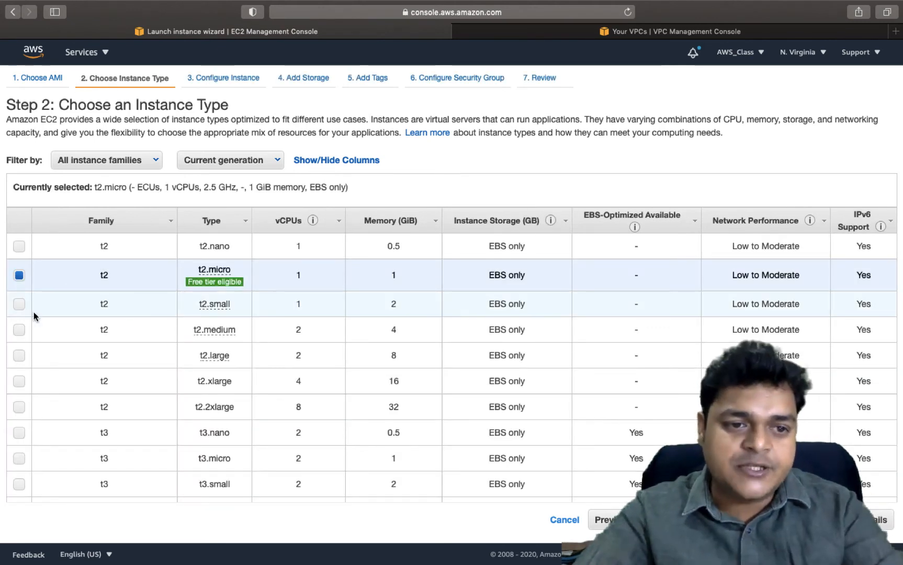
Choose the t2.small instance type and go to the instance details configuration.
left_click(18, 304)
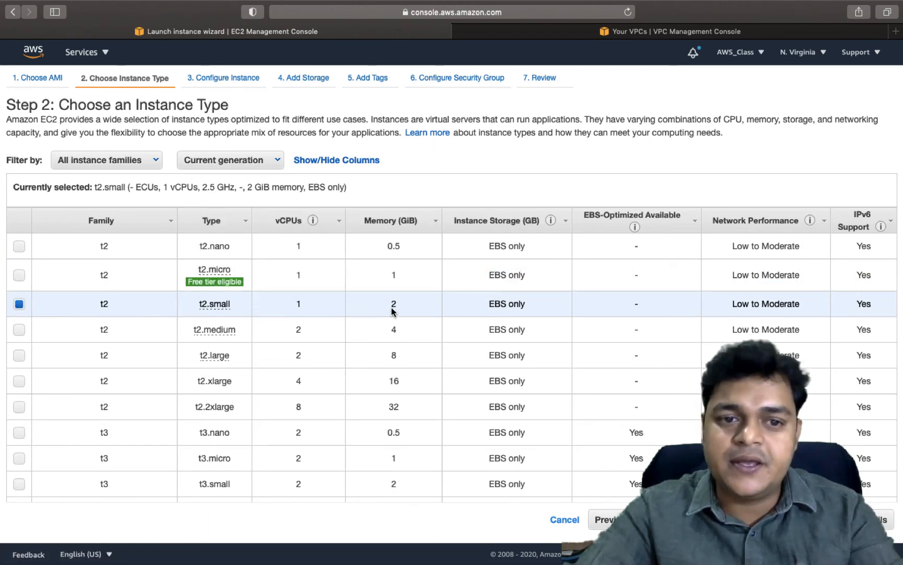
left_click(691, 520)
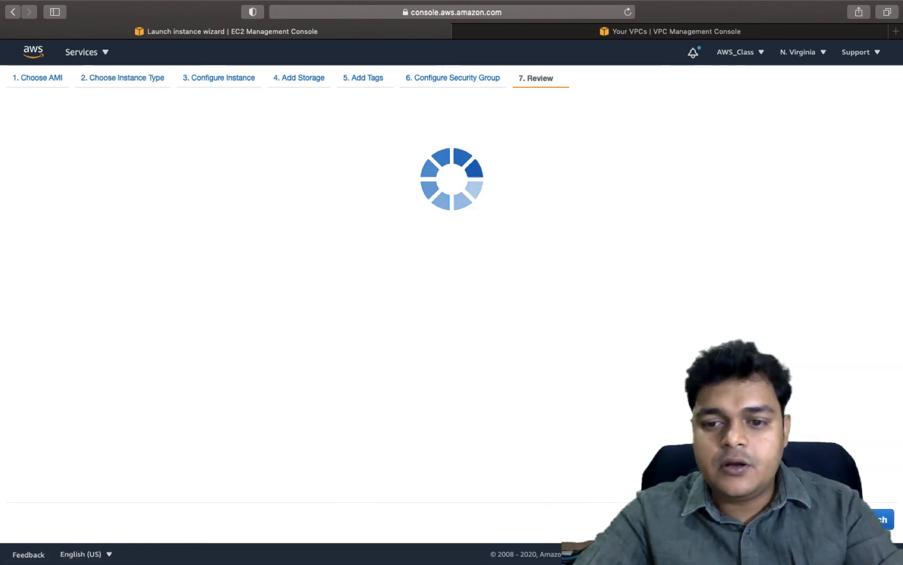
left_click(738, 379)
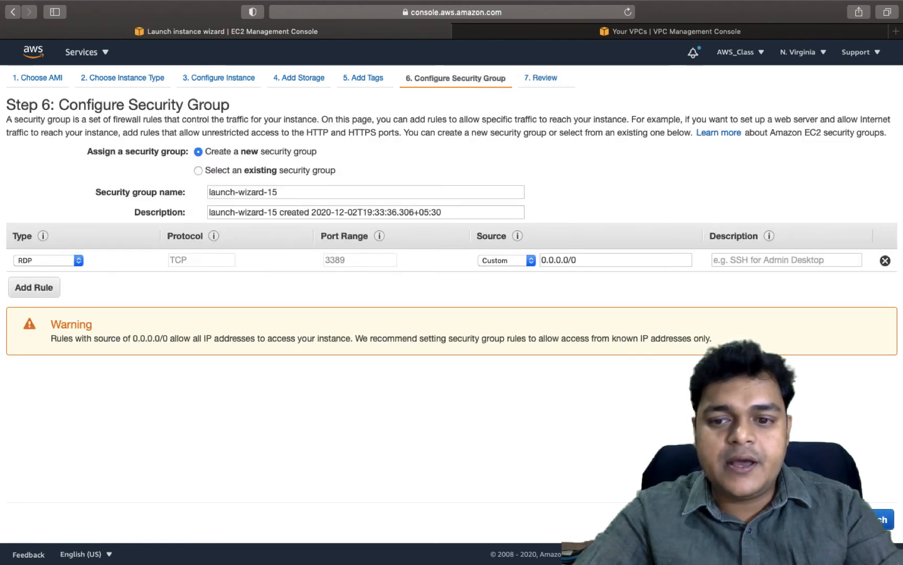
left_click(771, 520)
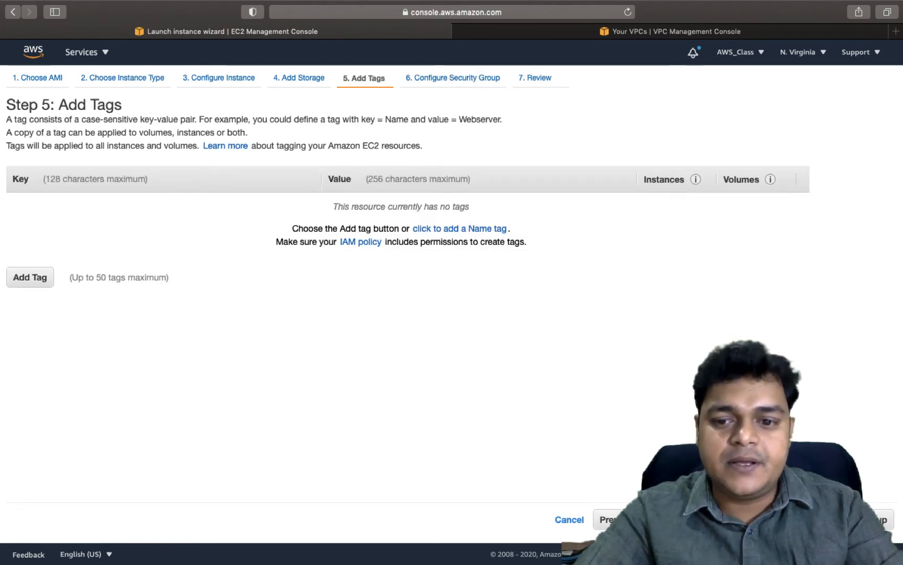
left_click(617, 519)
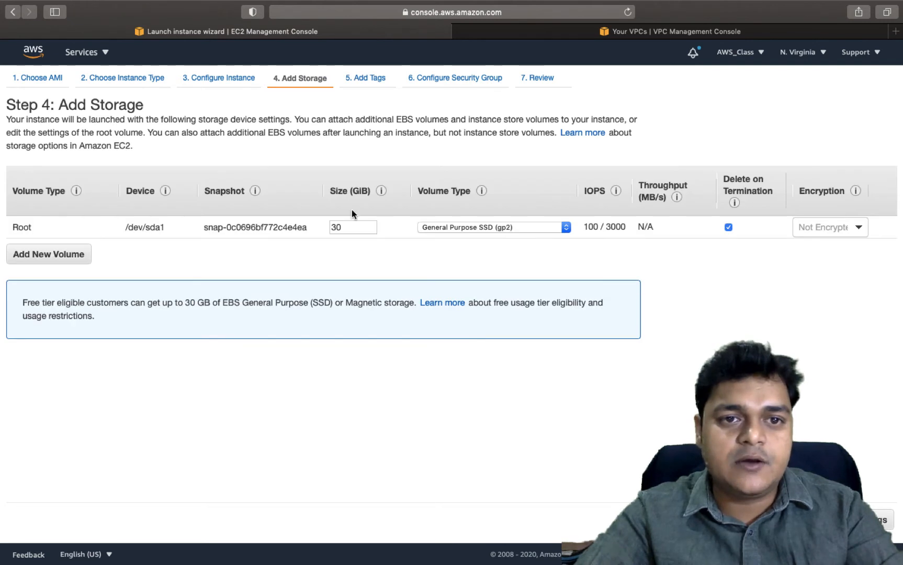
left_click(680, 520)
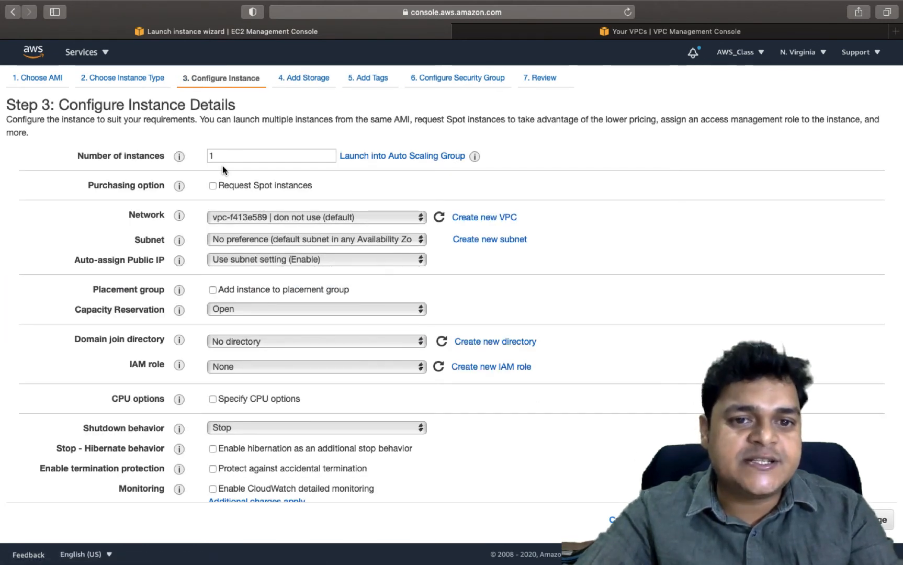
Set the instance's network to Training-VPC with class-subnet and enable auto-assignment of a public IP.
left_click(372, 217)
left_click(344, 234)
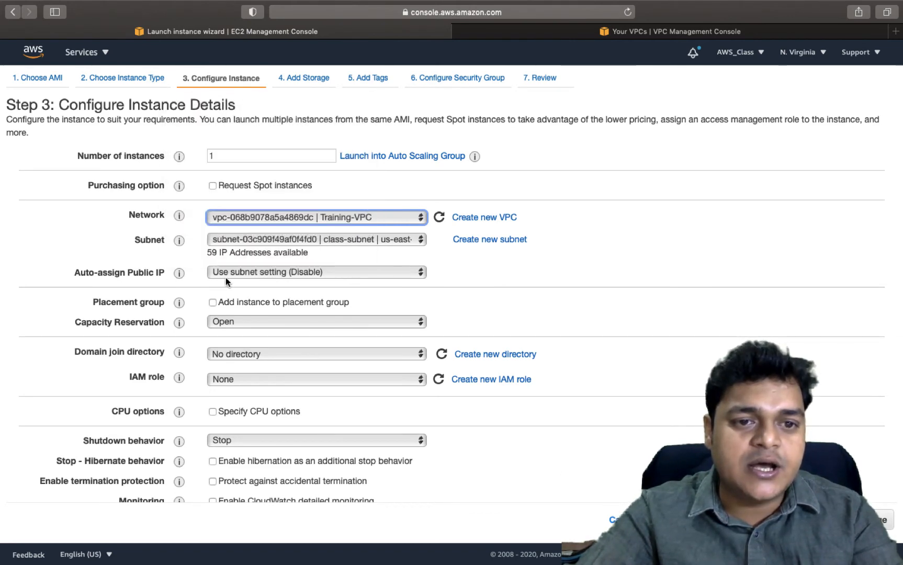
left_click(280, 274)
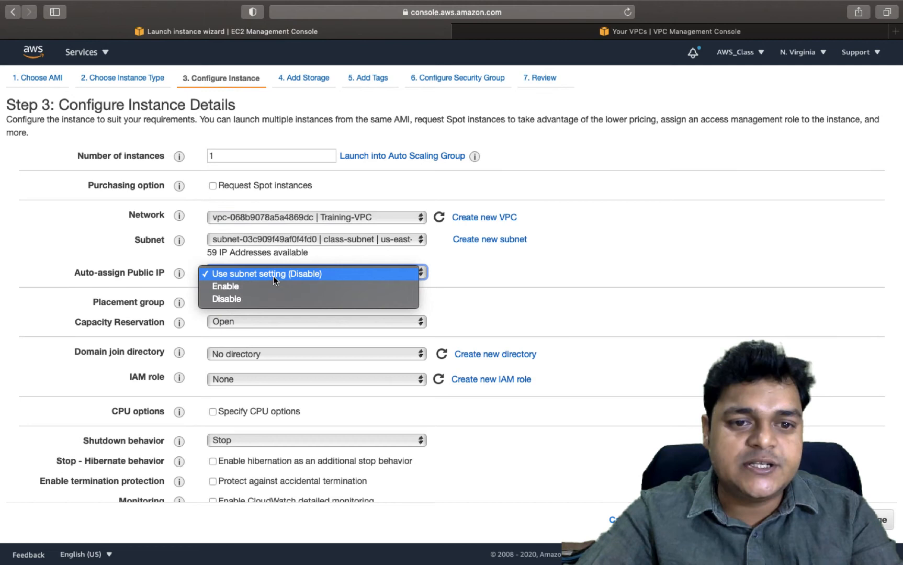
left_click(228, 287)
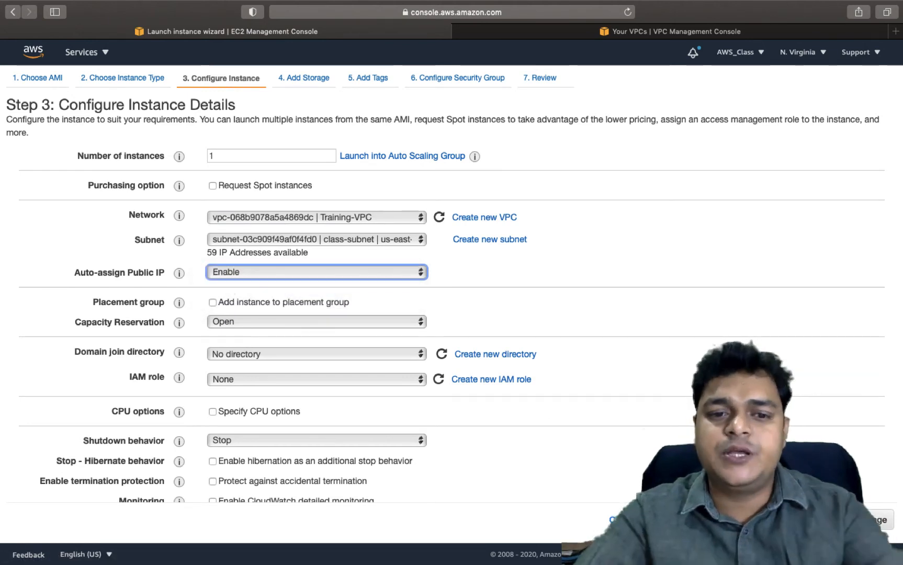
Proceed through the launch review to the key pair selection and choose to create a new key pair.
left_click(753, 520)
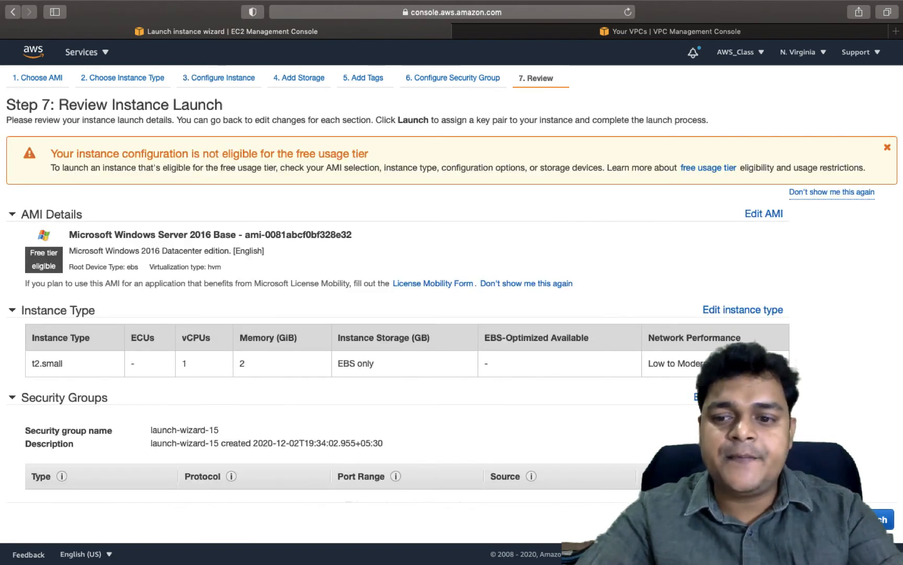
left_click(872, 519)
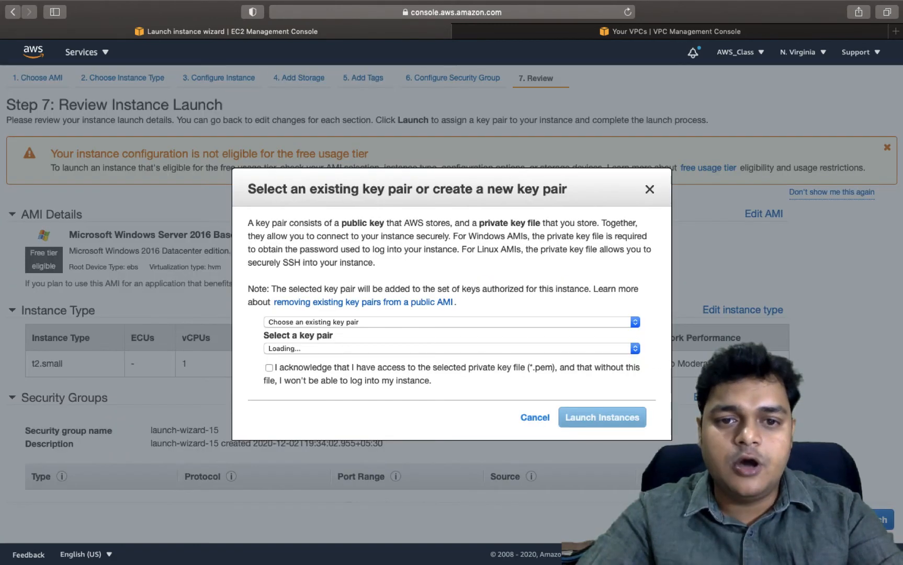
left_click(356, 323)
left_click(314, 335)
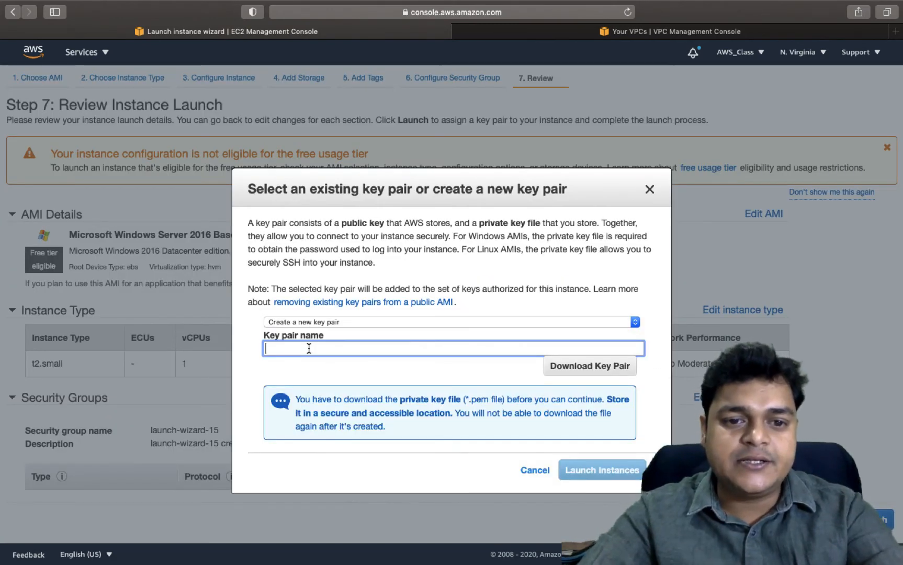
Try to download the new key pair under the name Vickey, and clear the key pair name.
type("vpc")
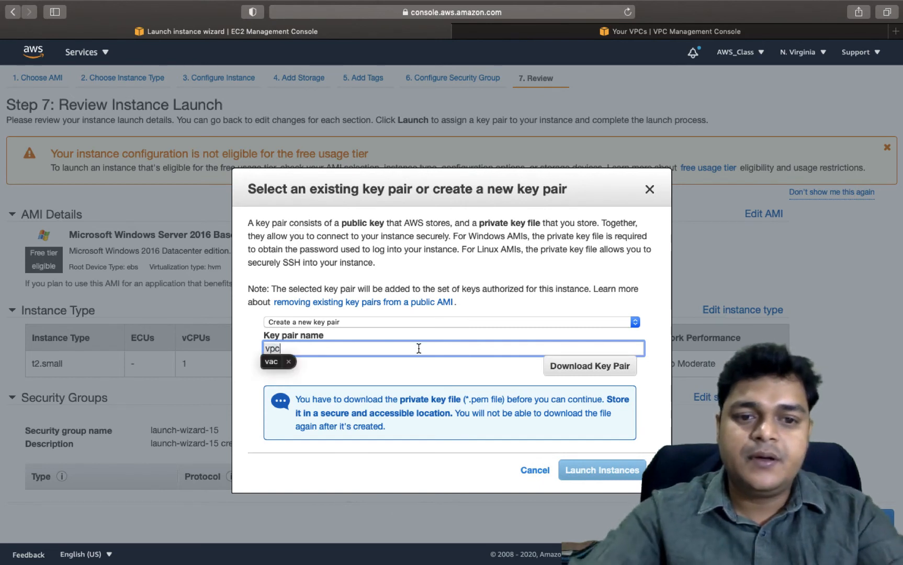
type("key")
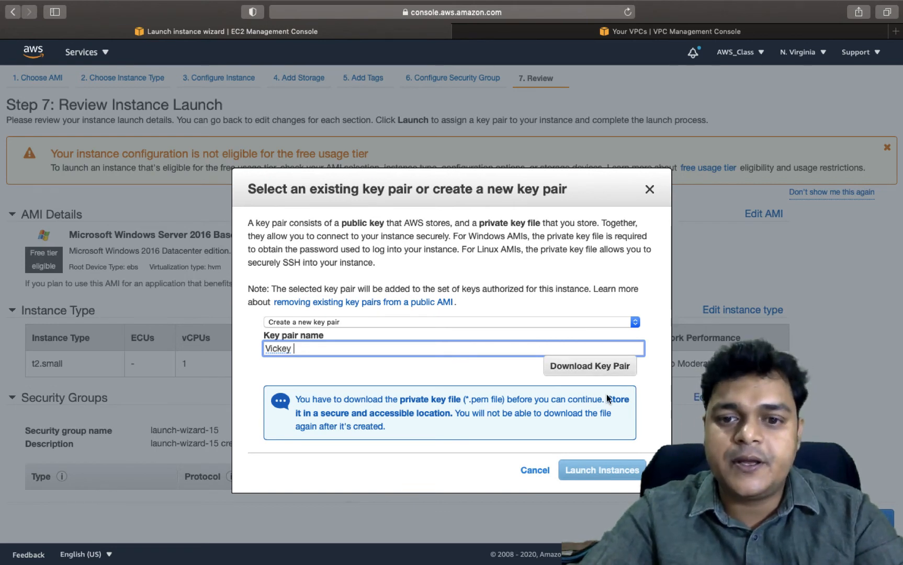
left_click(587, 367)
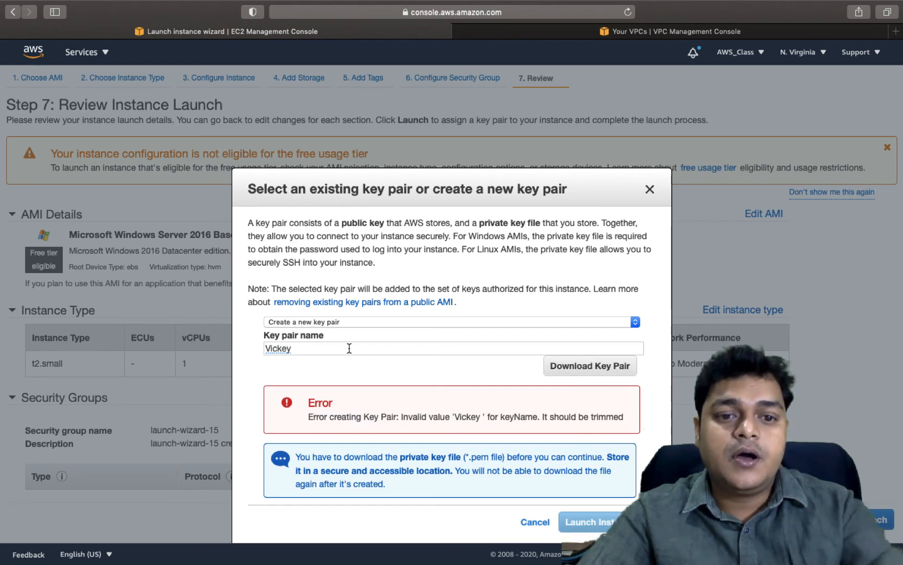
left_click(349, 349)
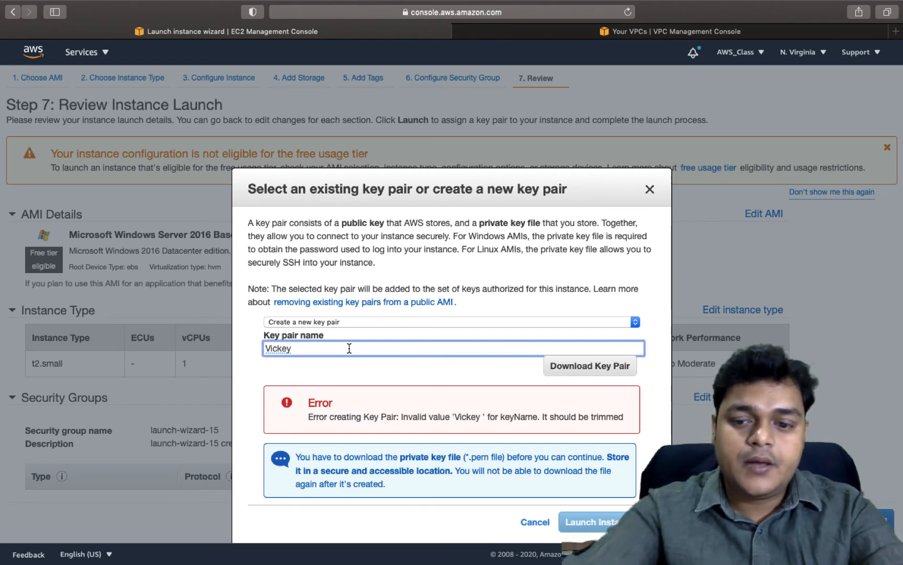
key("BackSpace")
key("BackSpace")
key("BackSpace")
key("BackSpace")
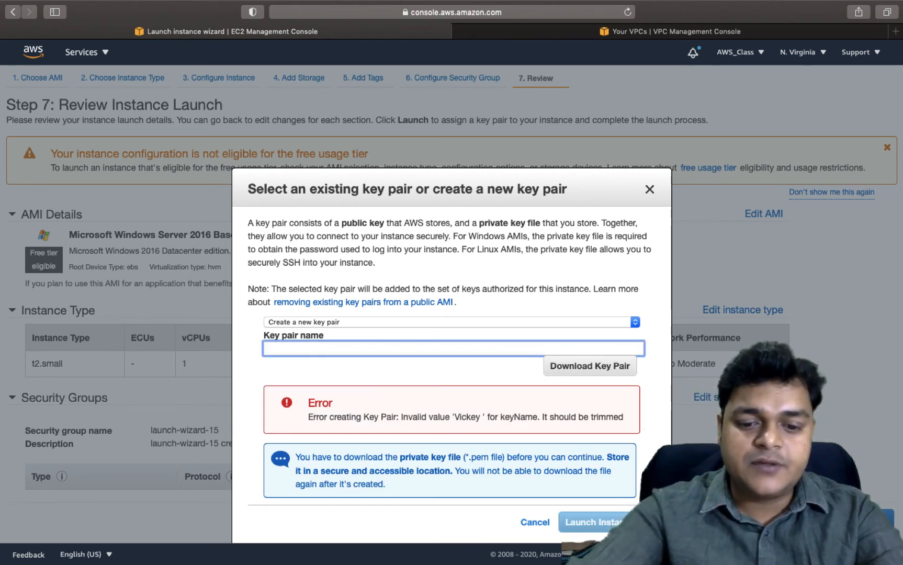
Create and download a new key pair named vac, and launch the instance with it.
type("vac")
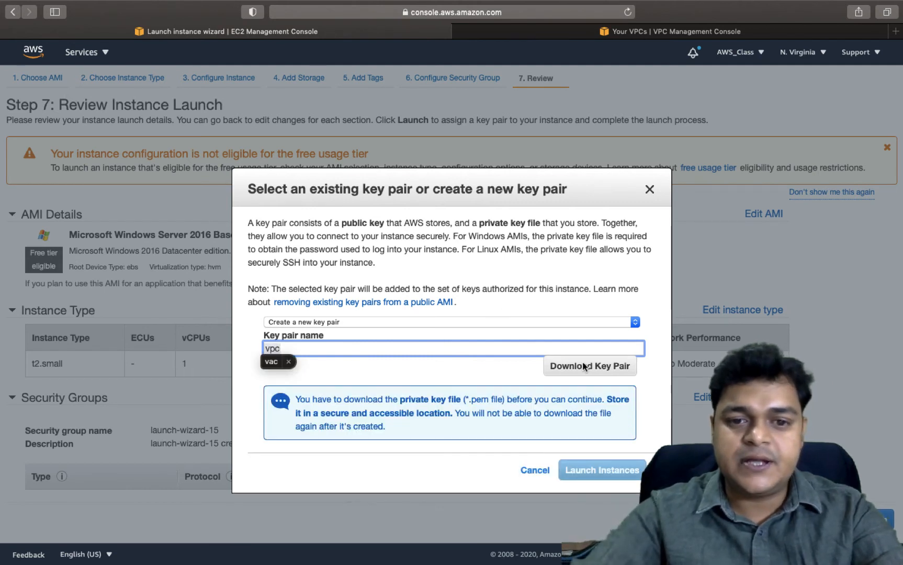
left_click(582, 365)
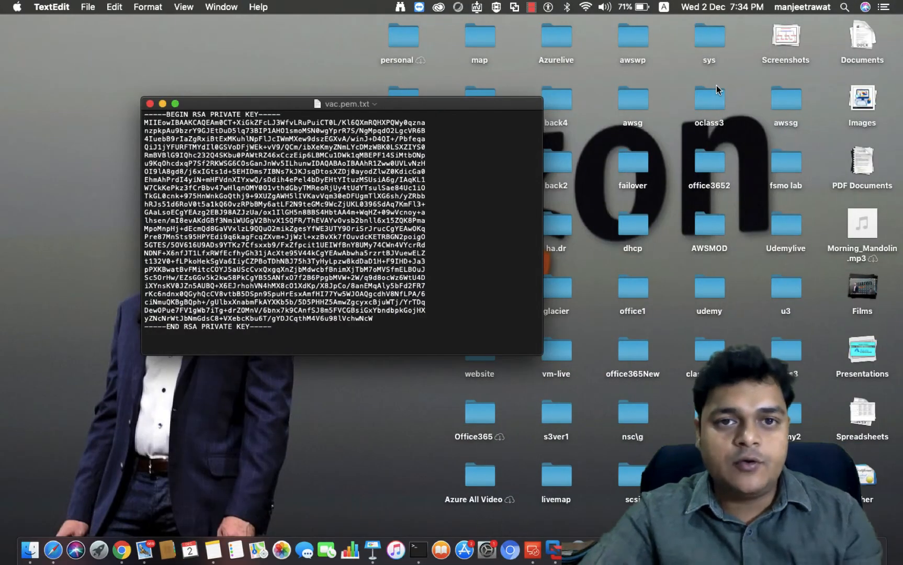
key("ctrl+Right")
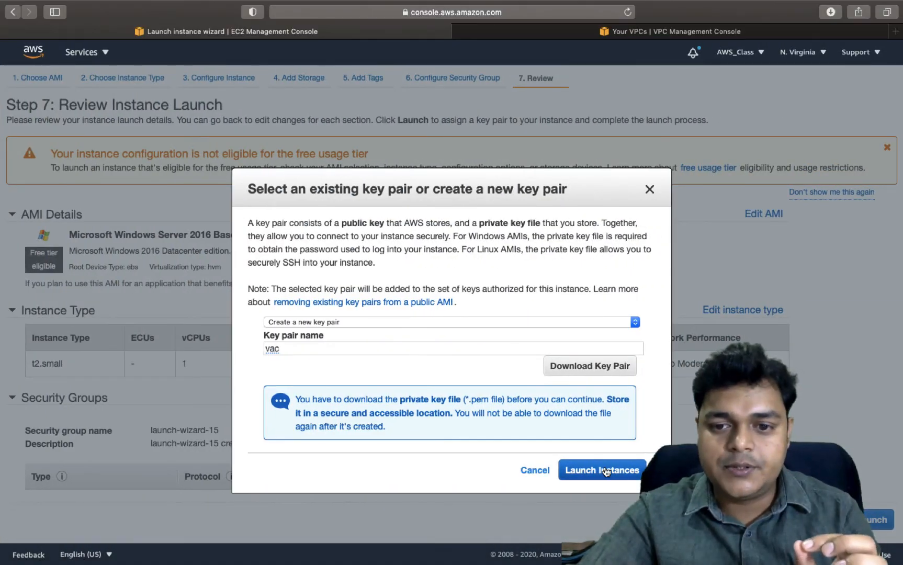
left_click(605, 468)
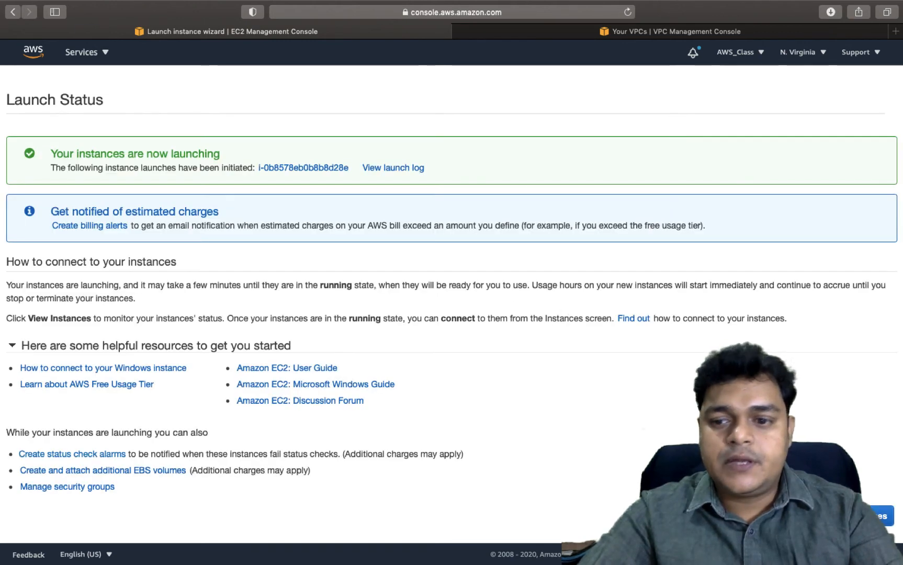
Go to the instances list and name the newly launched instance VPC-VM.
left_click(860, 516)
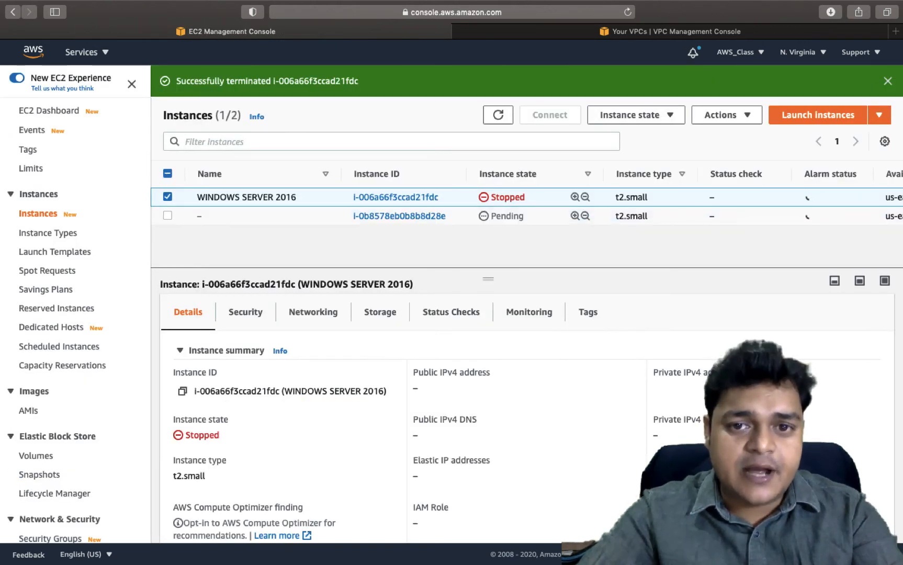
left_click(167, 197)
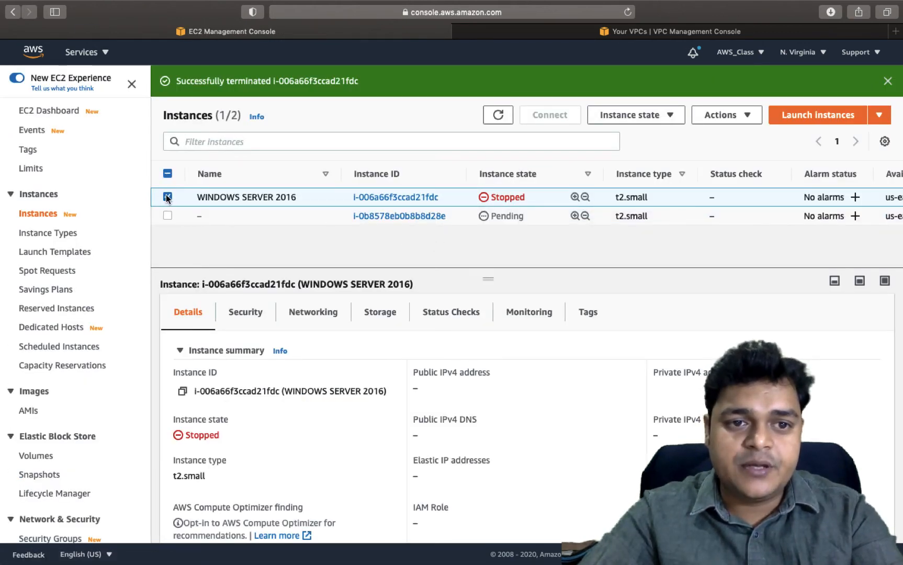
left_click(167, 216)
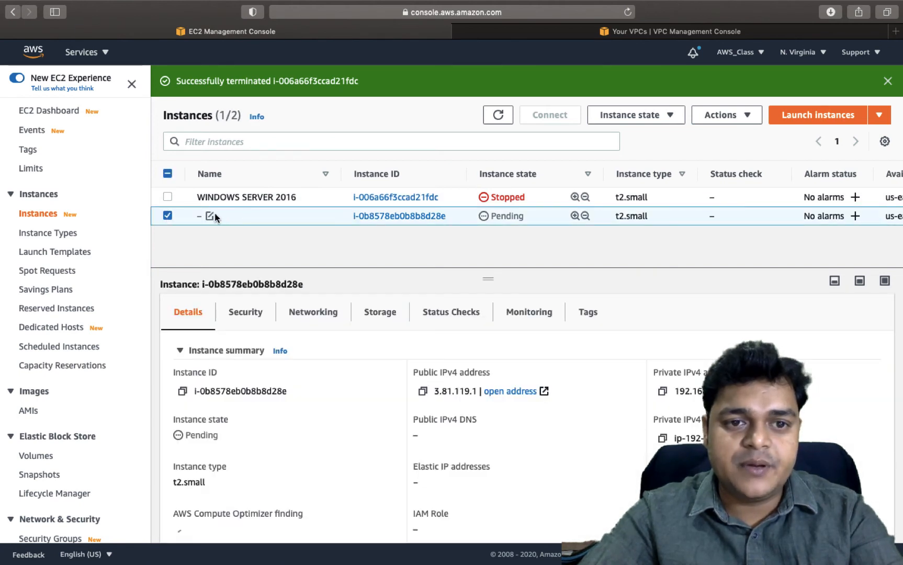
left_click(209, 214)
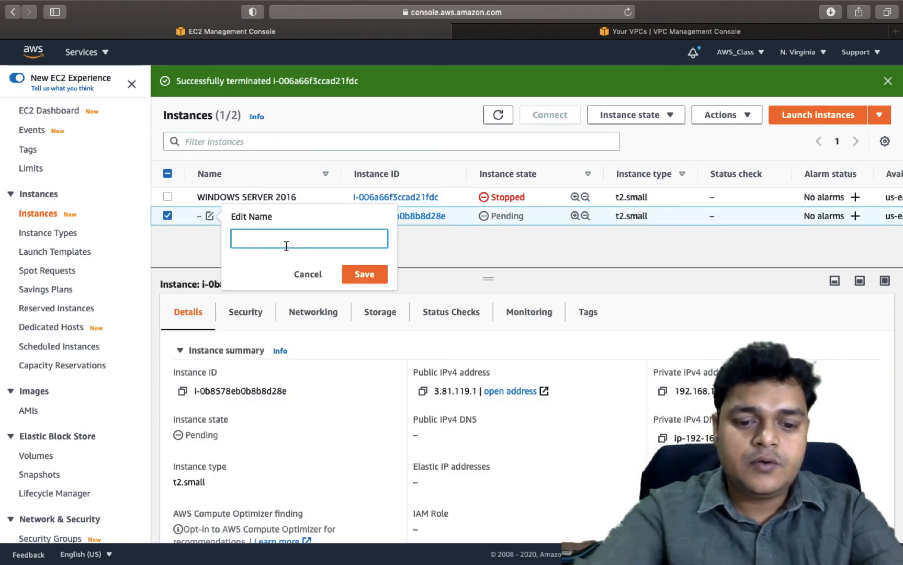
type("VPC-V")
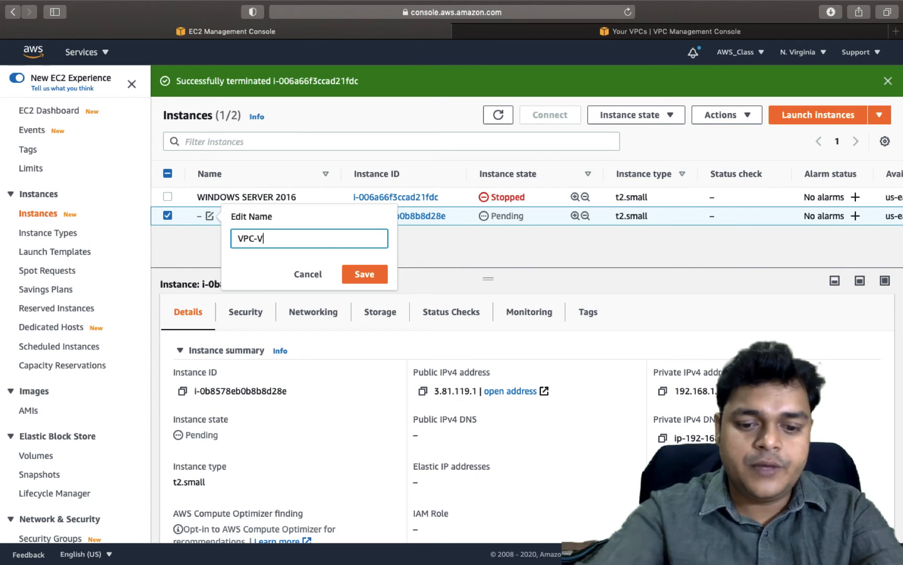
type("M")
left_click(373, 275)
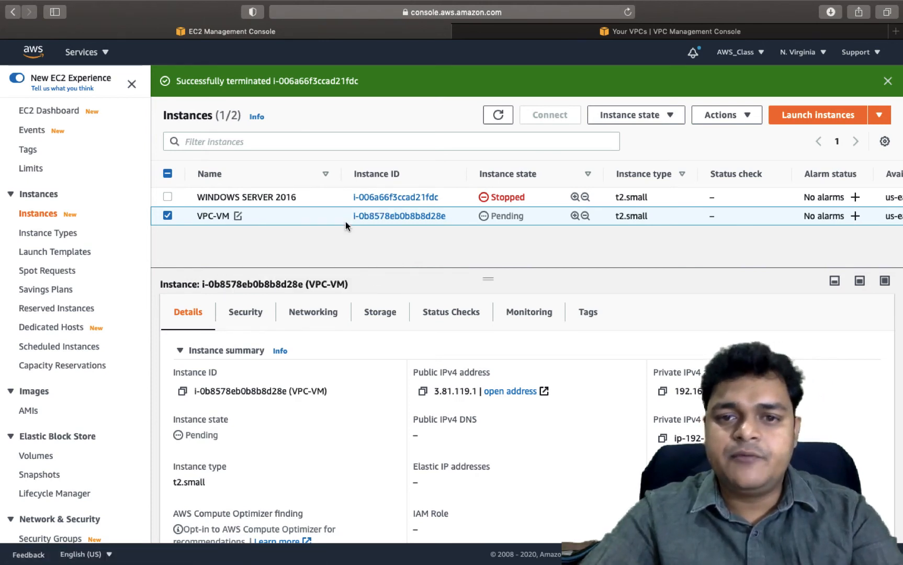
Reveal the downloaded vac.pem.txt key file in Finder and rename it vac.pem, accepting the .pem extension.
left_click(830, 14)
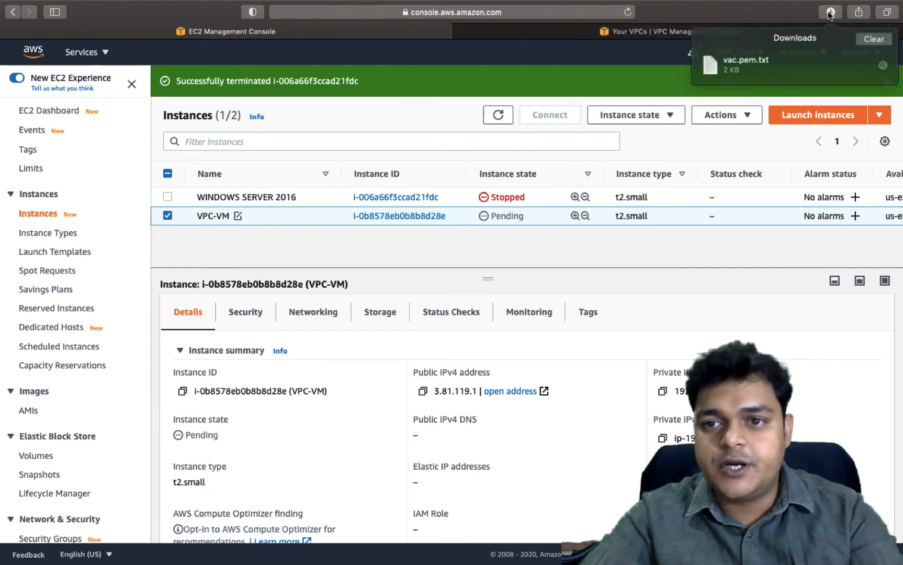
left_click(881, 65)
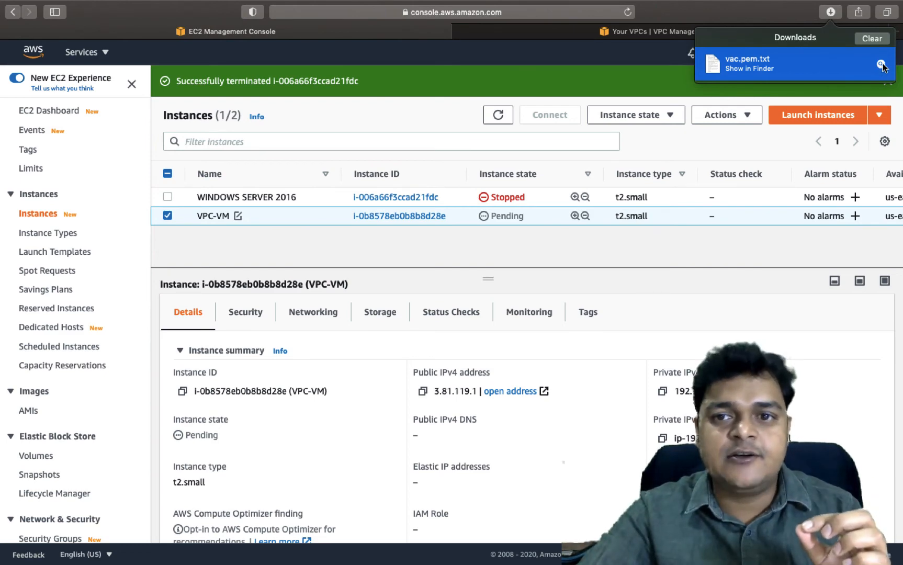
left_click(882, 65)
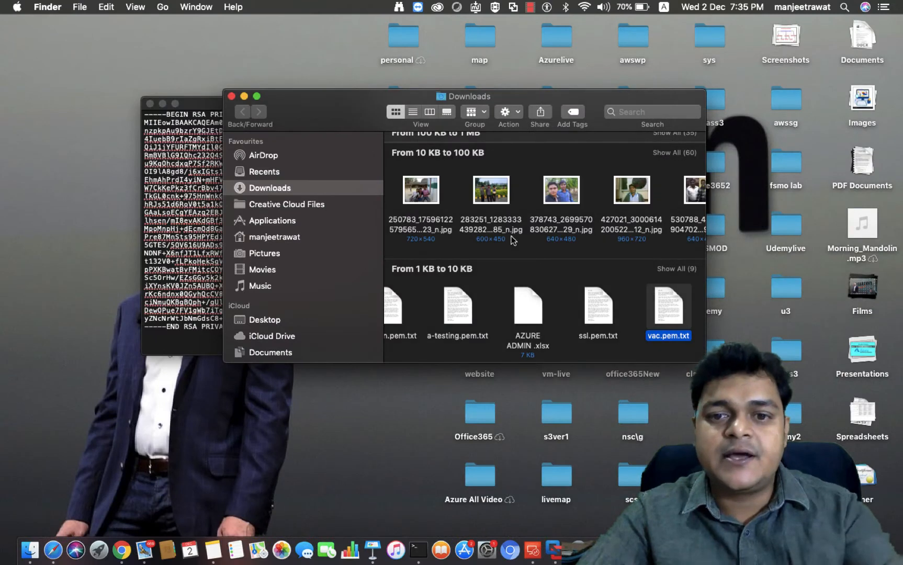
right_click(667, 319)
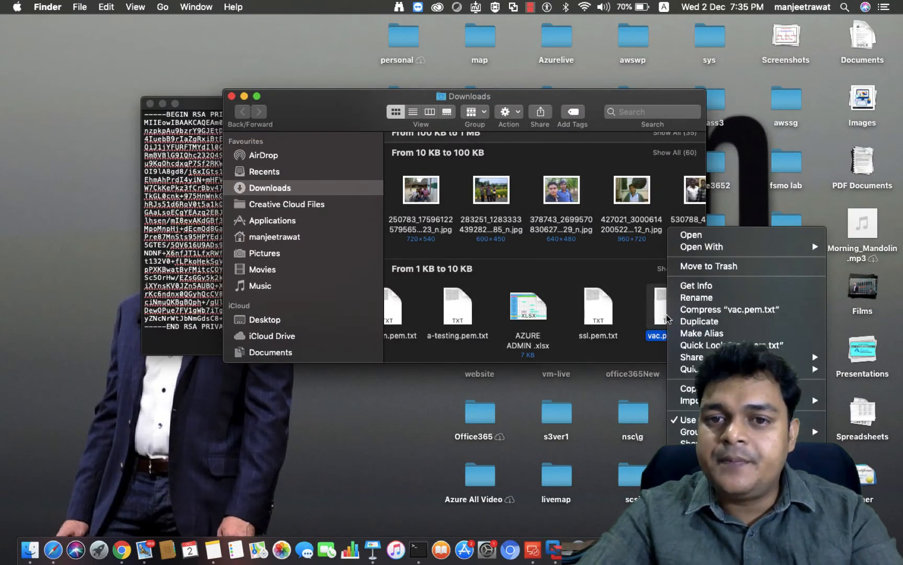
left_click(702, 301)
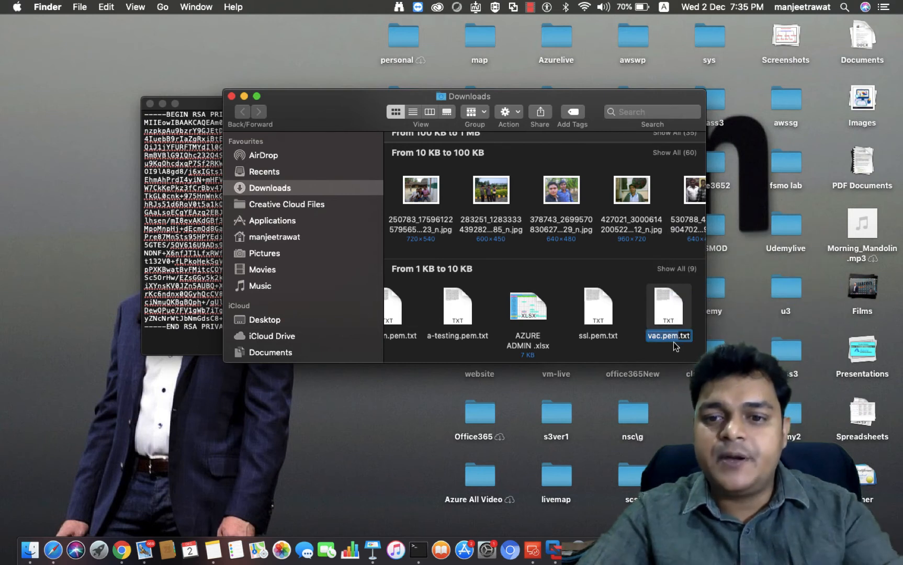
left_click(690, 335)
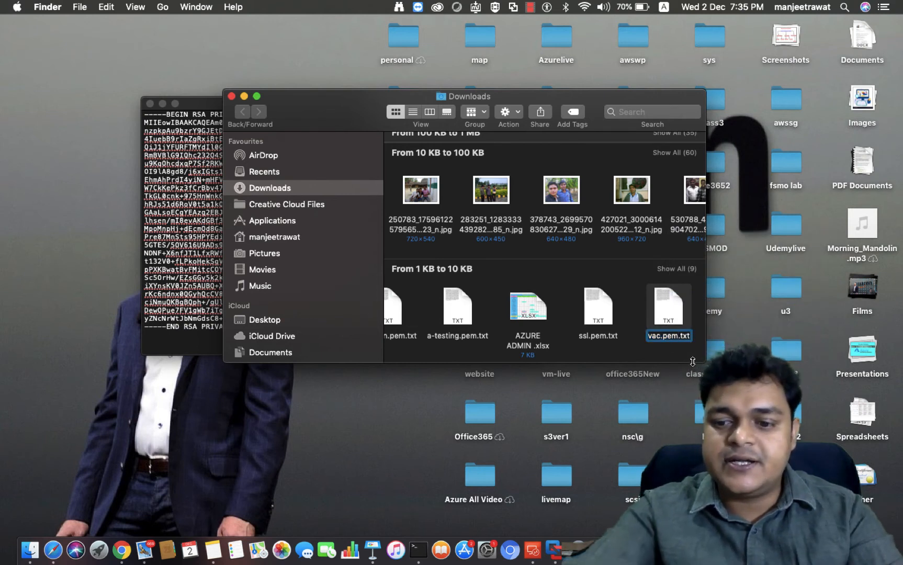
key("BackSpace")
key("BackSpace")
key("BackSpace")
key("BackSpace")
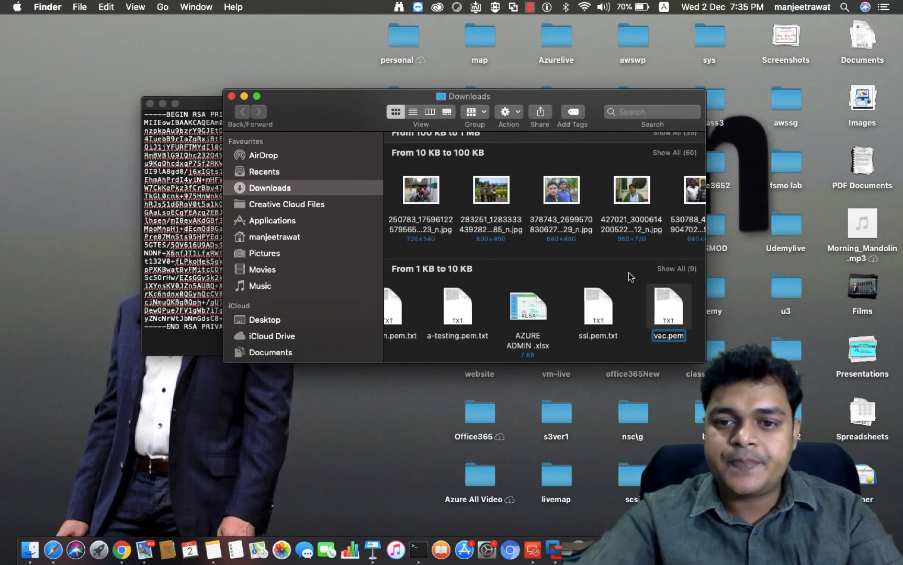
key("Return")
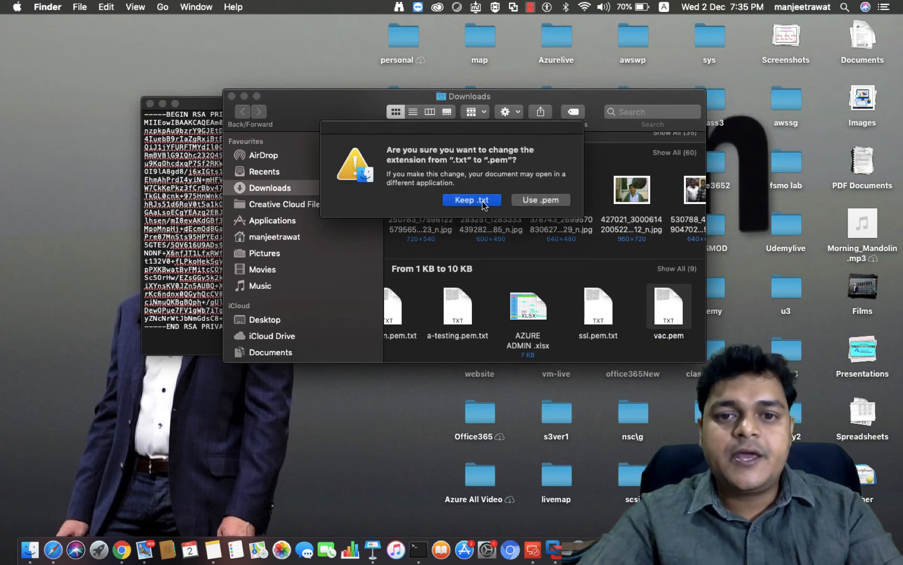
left_click(546, 201)
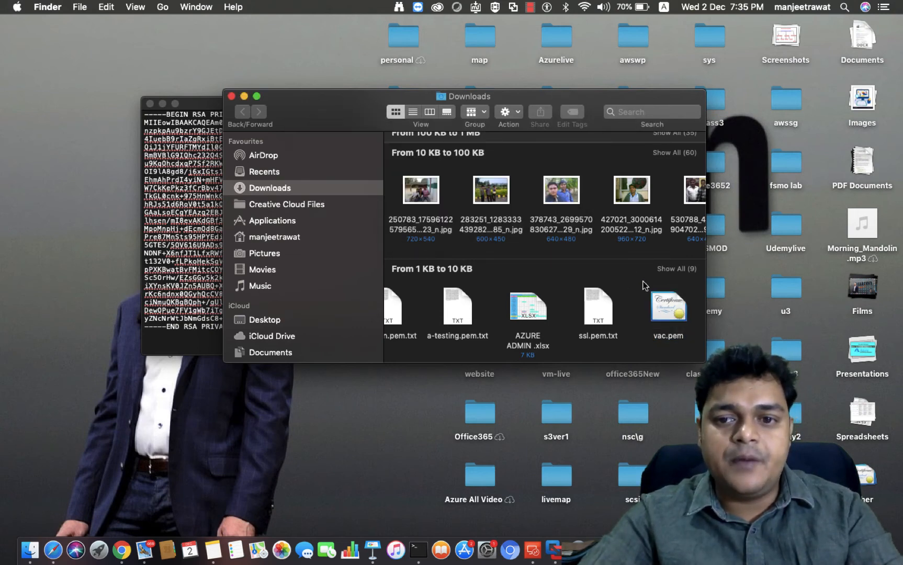
Move vac.pem from the Downloads folder to the desktop and put away the Finder and key text windows.
left_click_drag(668, 309, 285, 453)
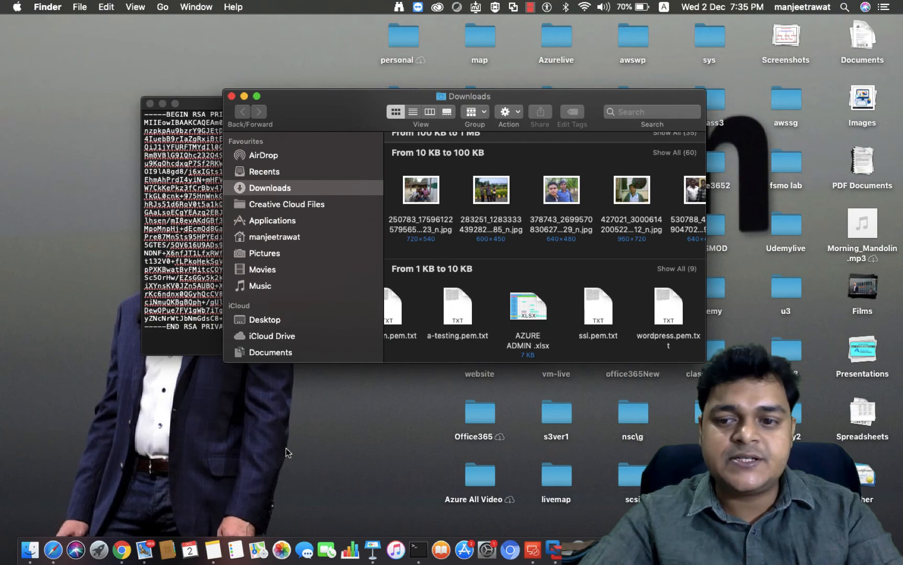
key("super+w")
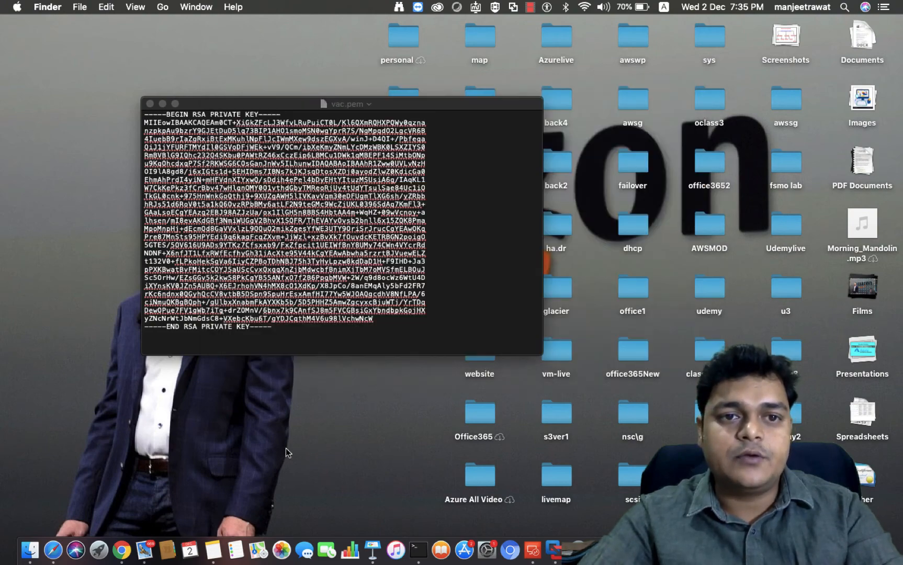
left_click(162, 104)
Switch back to the Safari browser and clear its list of downloads.
key("ctrl+Right")
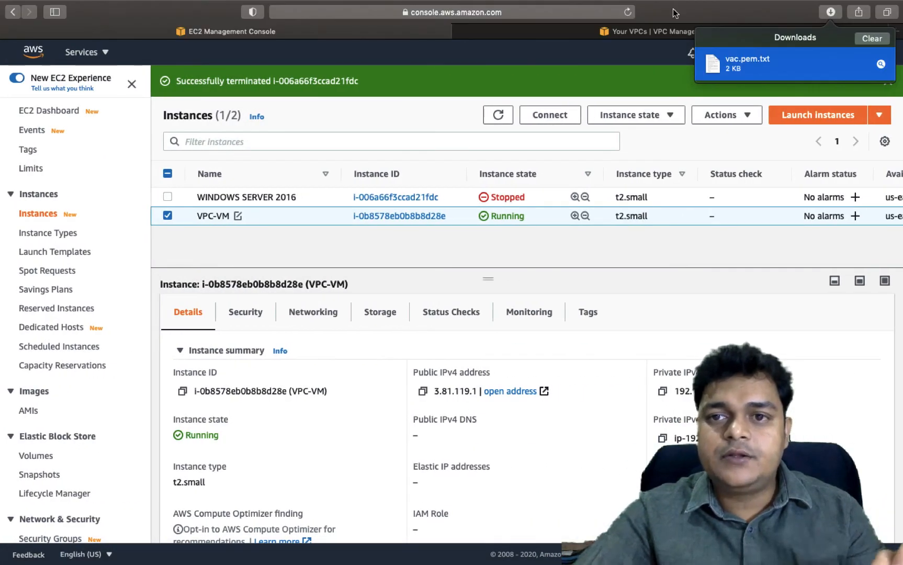
left_click(872, 39)
key("super+l")
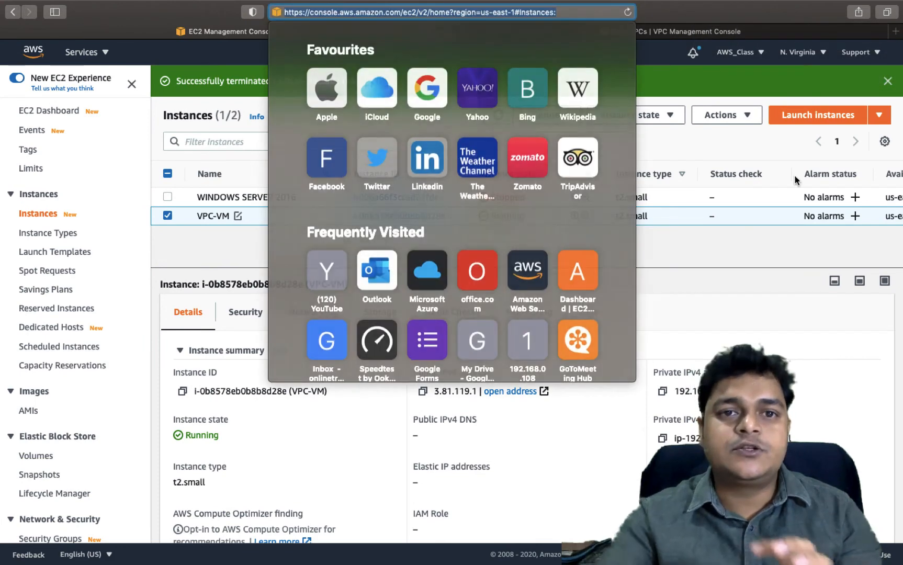
left_click(766, 260)
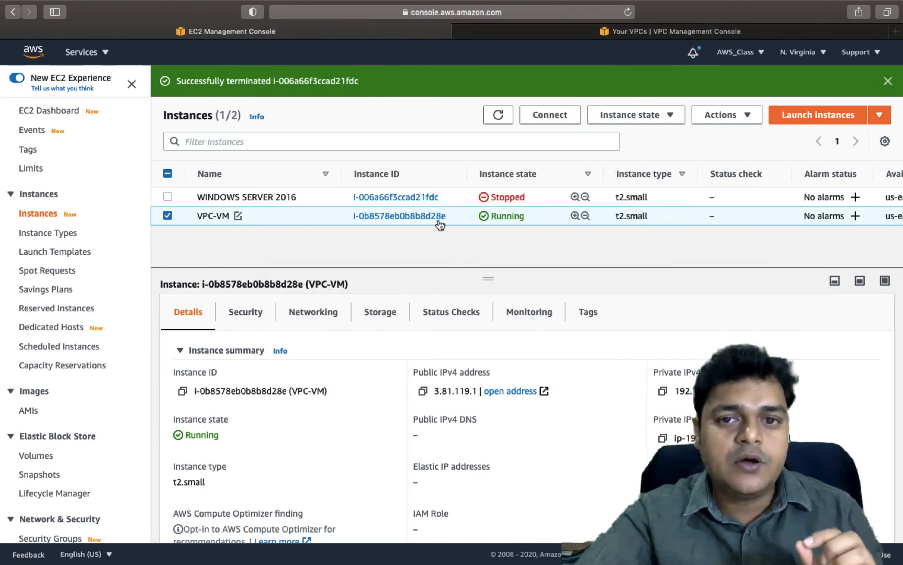
Refresh the instances and try to retrieve VPC-VM's Windows administrator password from its RDP client connection details.
left_click(496, 118)
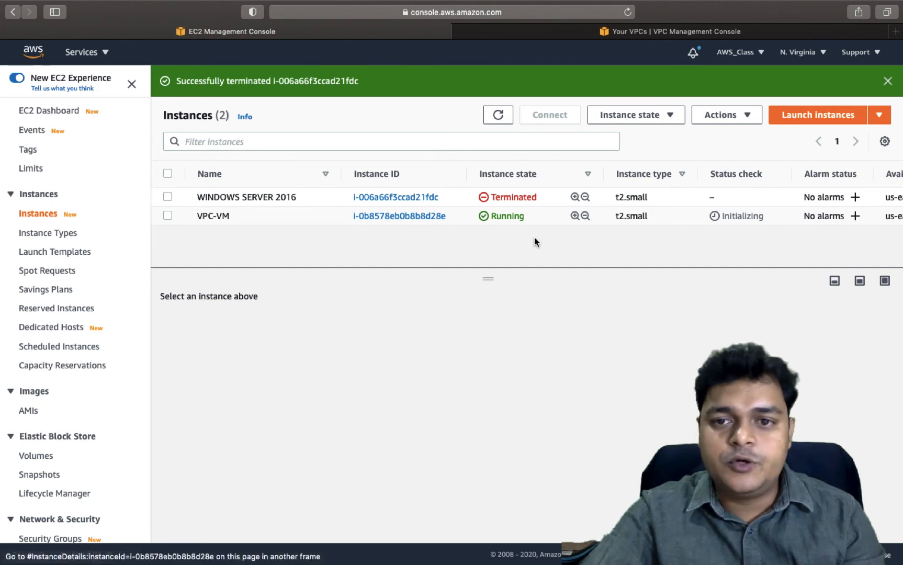
left_click(167, 215)
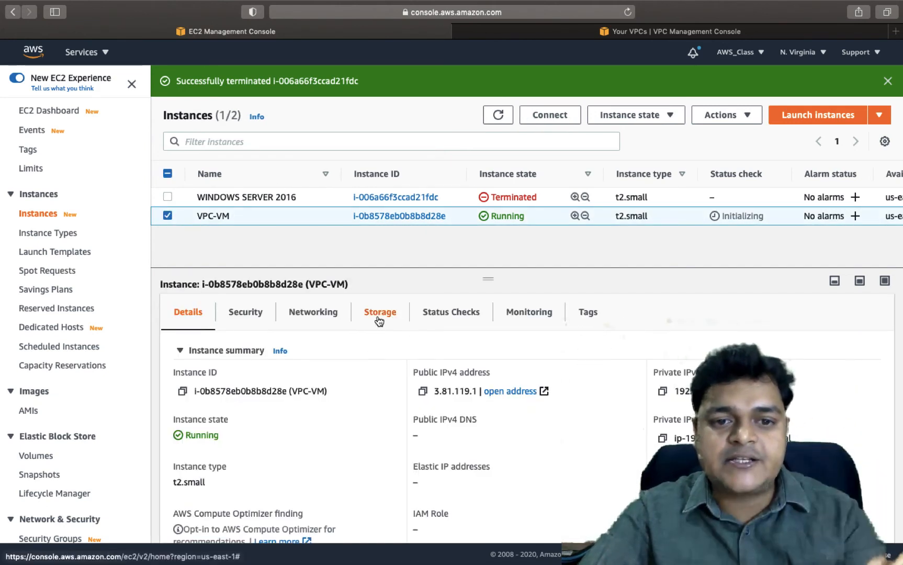
left_click(550, 119)
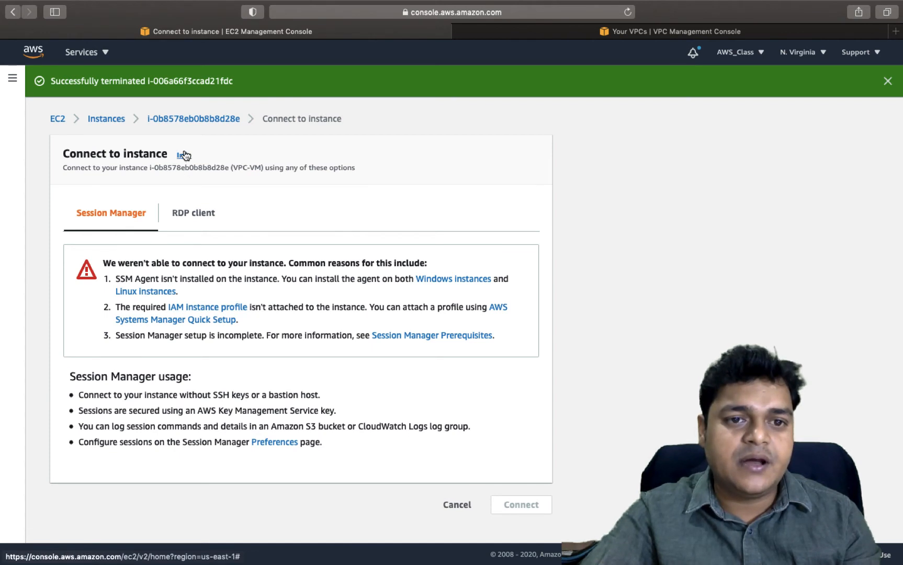
left_click(191, 222)
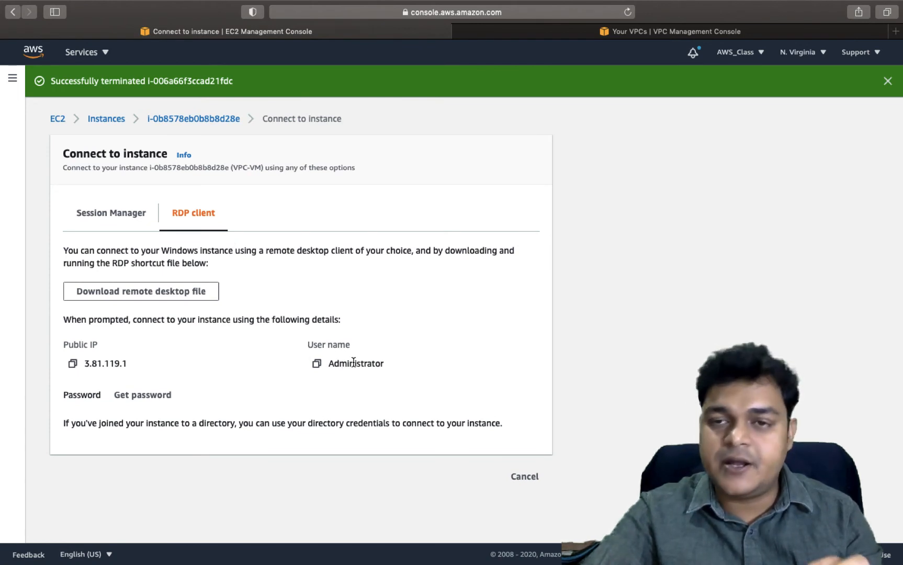
left_click(140, 395)
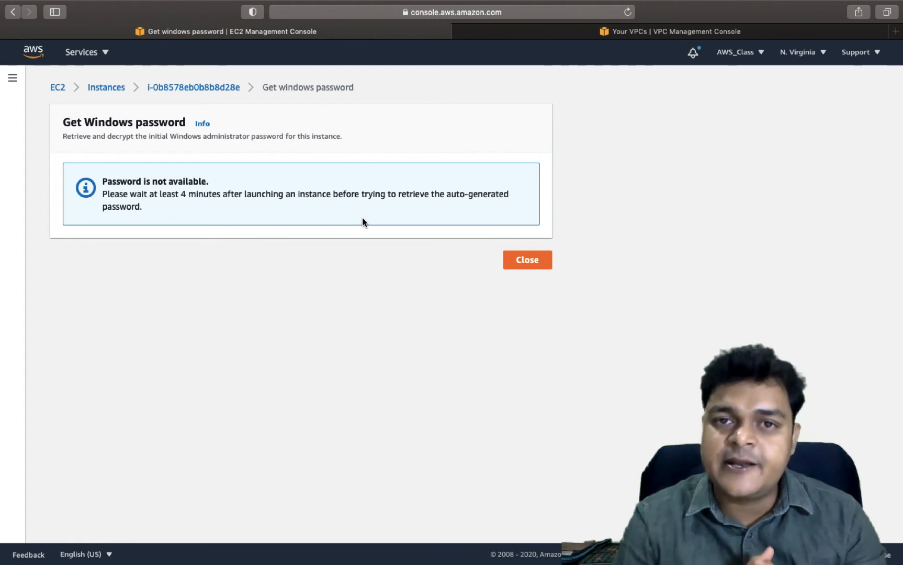
left_click(522, 259)
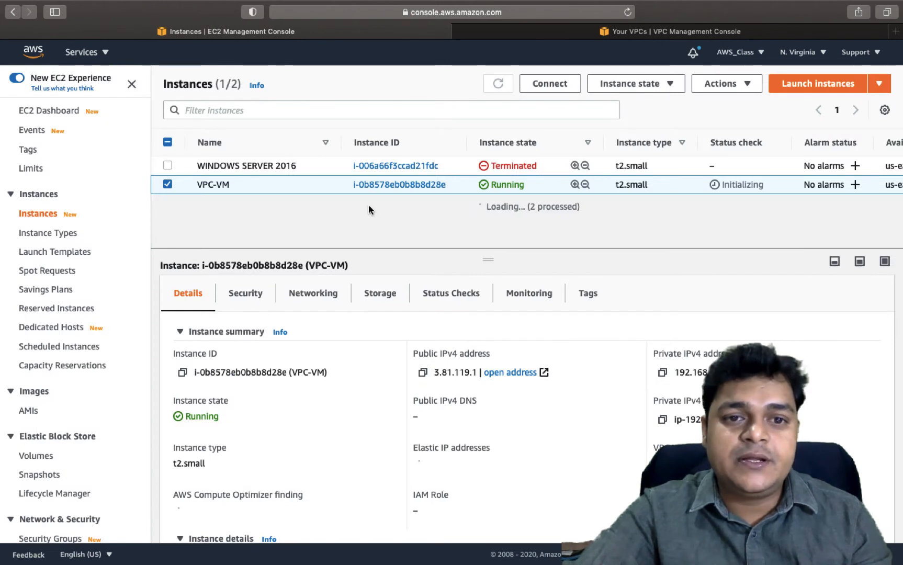
Refresh the instances list and try to retrieve VPC-VM's Windows password through its RDP client connection details.
left_click(498, 85)
left_click(498, 85)
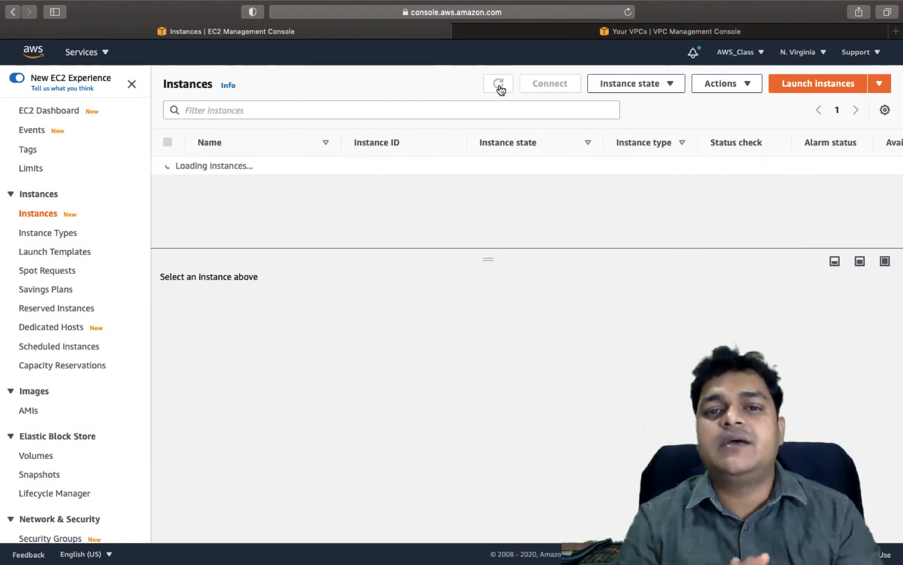
left_click(499, 85)
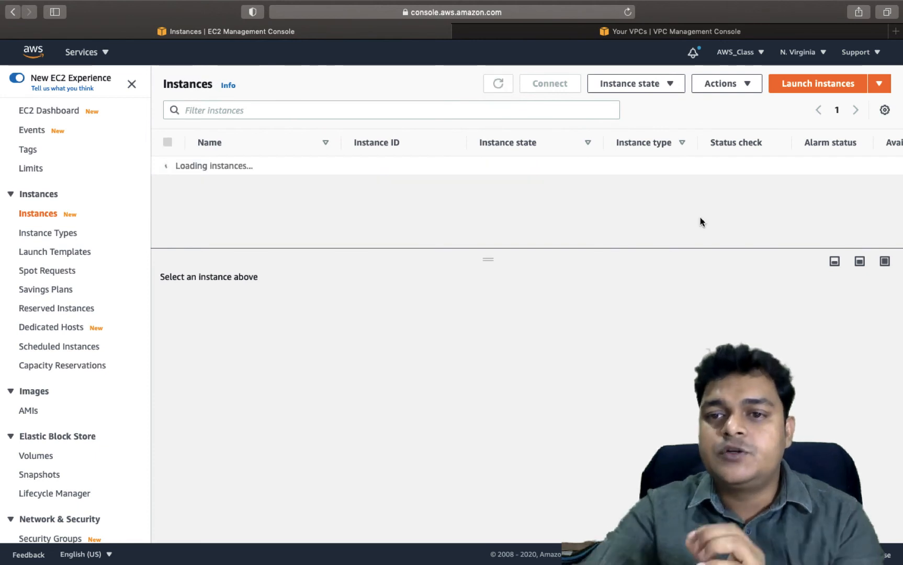
left_click(498, 84)
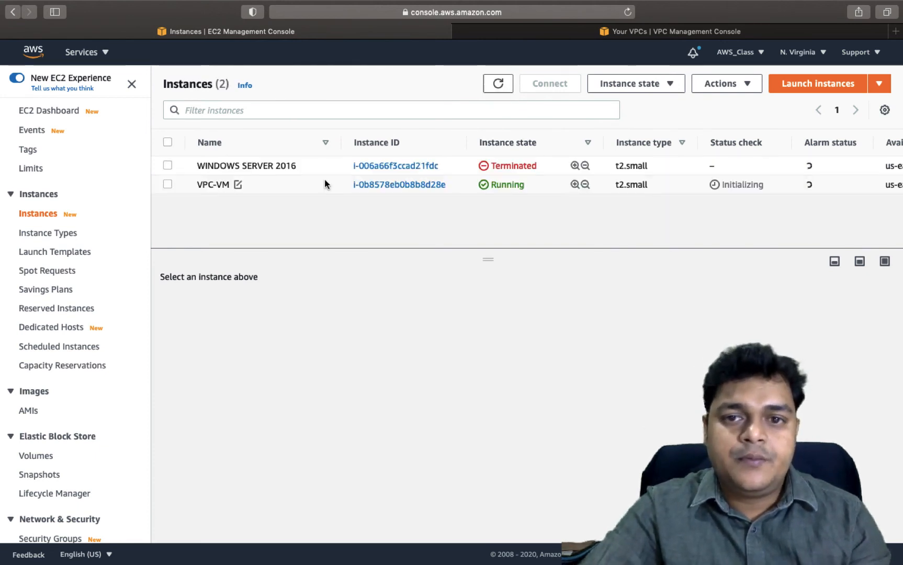
left_click(167, 184)
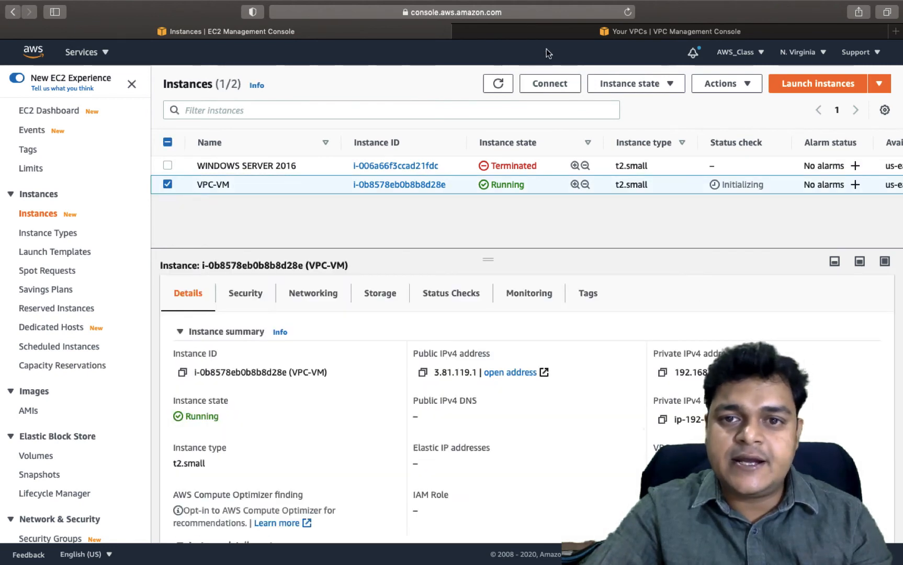
left_click(554, 84)
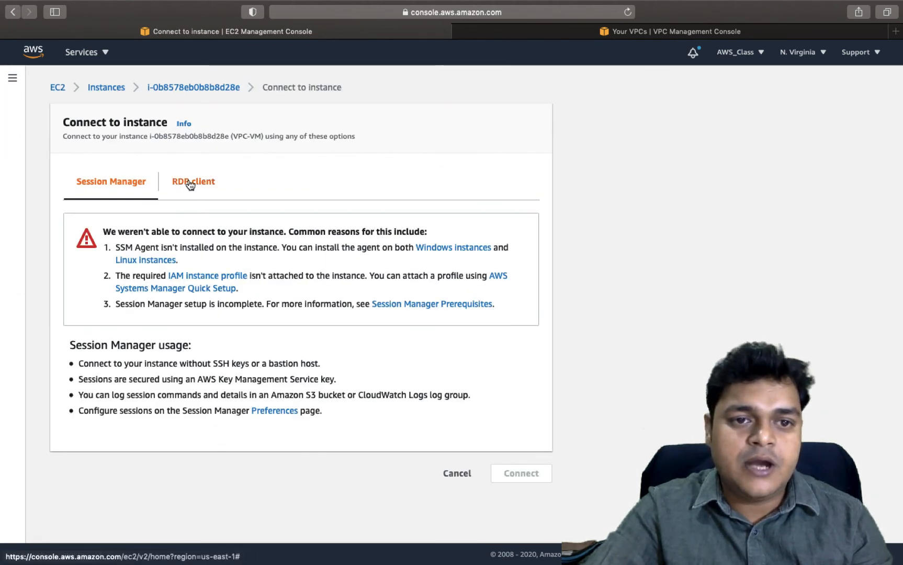
left_click(183, 182)
left_click(142, 365)
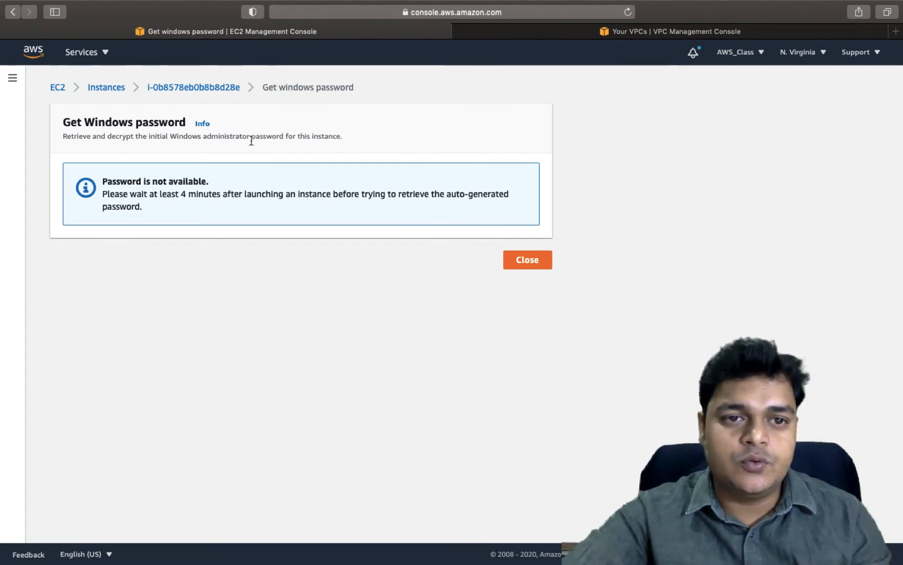
Try the password retrieval again from VPC-VM's instance summary page, then close it and return to the instances list.
left_click(207, 87)
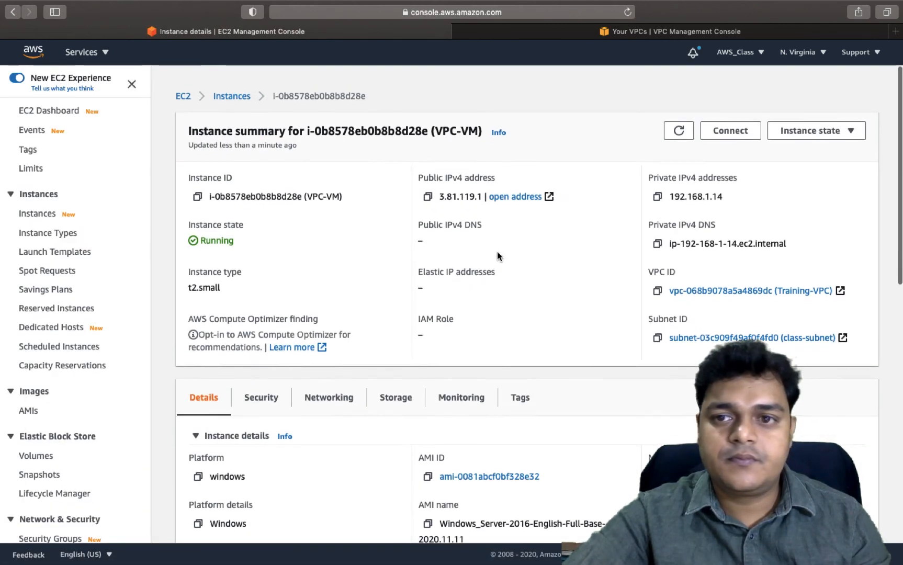
left_click(727, 124)
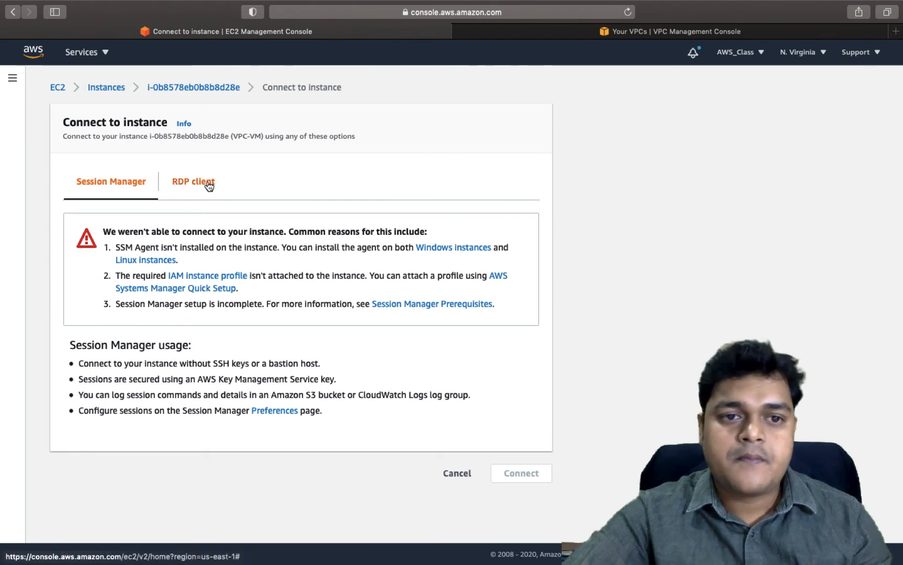
left_click(201, 184)
left_click(139, 366)
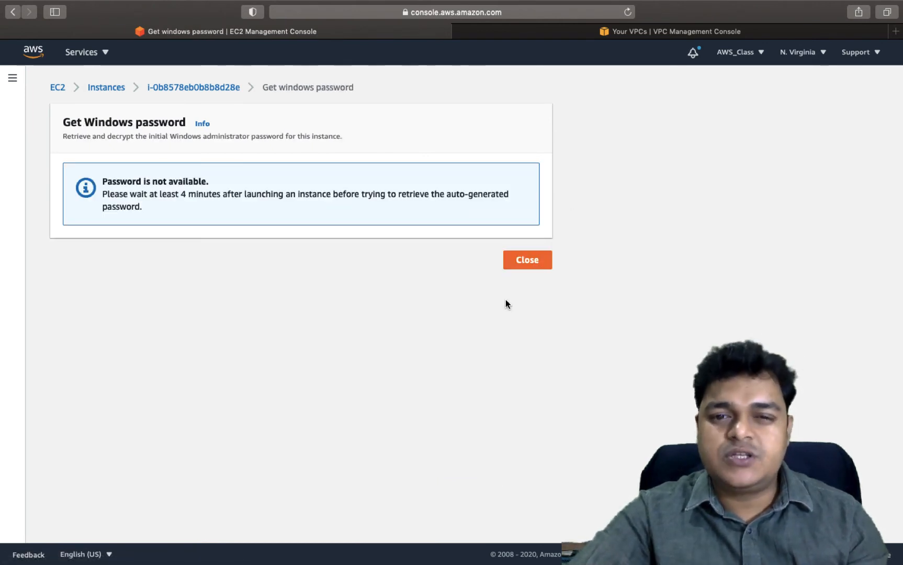
left_click(527, 257)
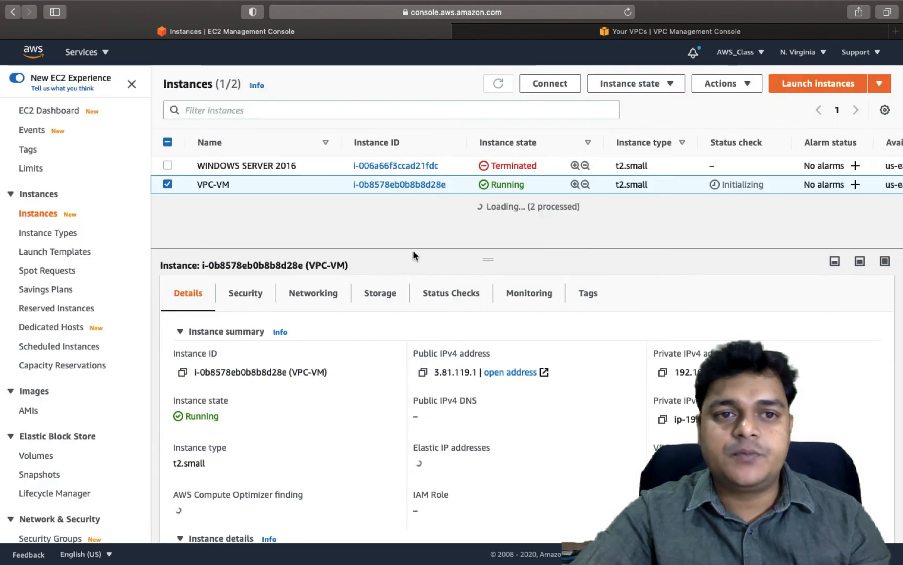
Refresh the instances list repeatedly to check VPC-VM's status check.
double_click(501, 83)
left_click(503, 84)
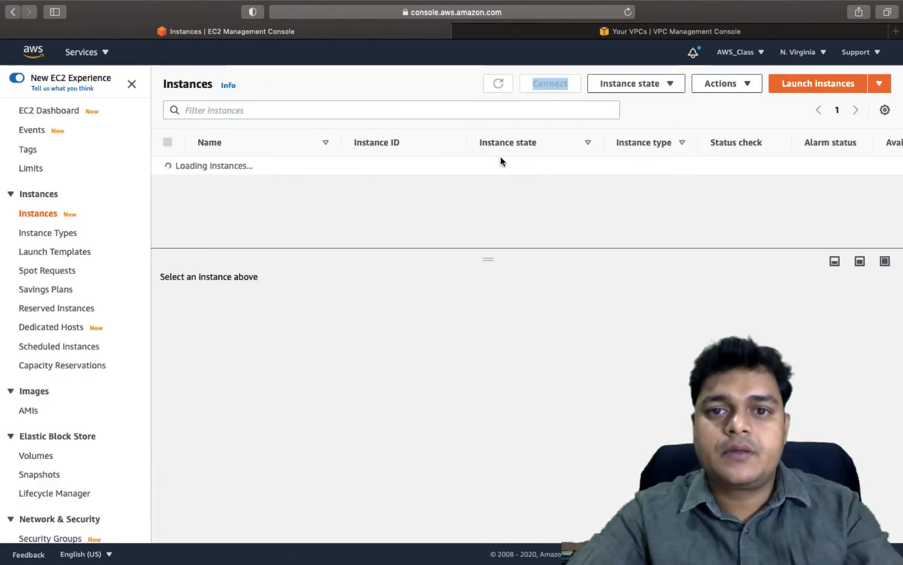
left_click(498, 85)
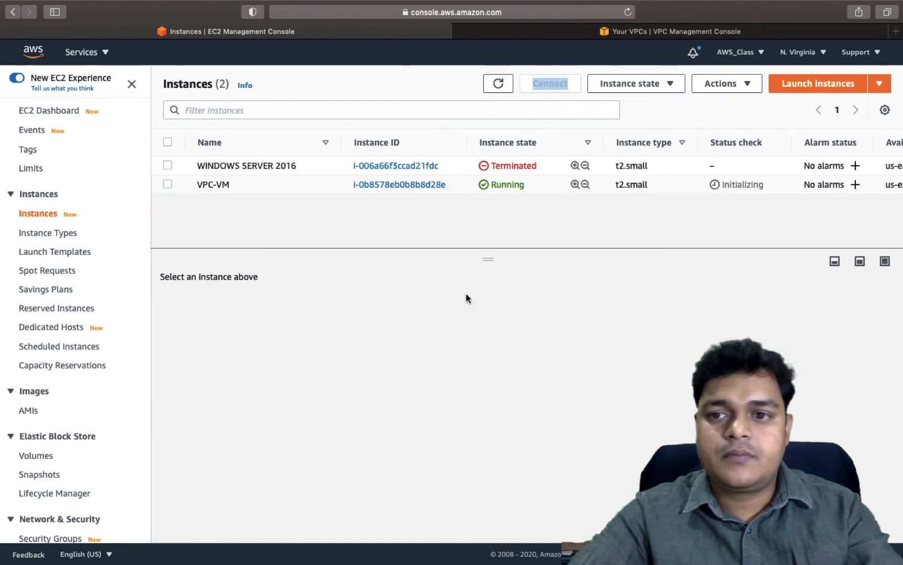
left_click(498, 84)
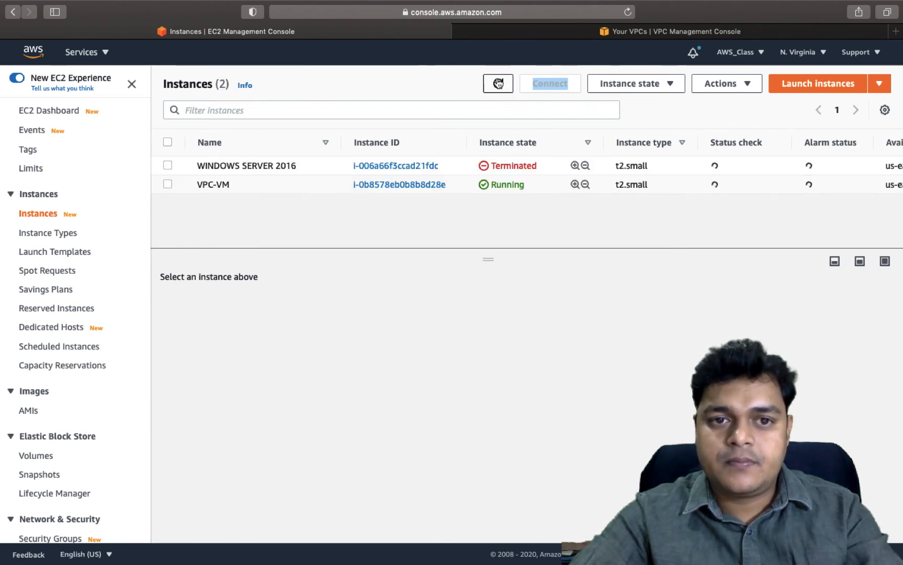
left_click(498, 84)
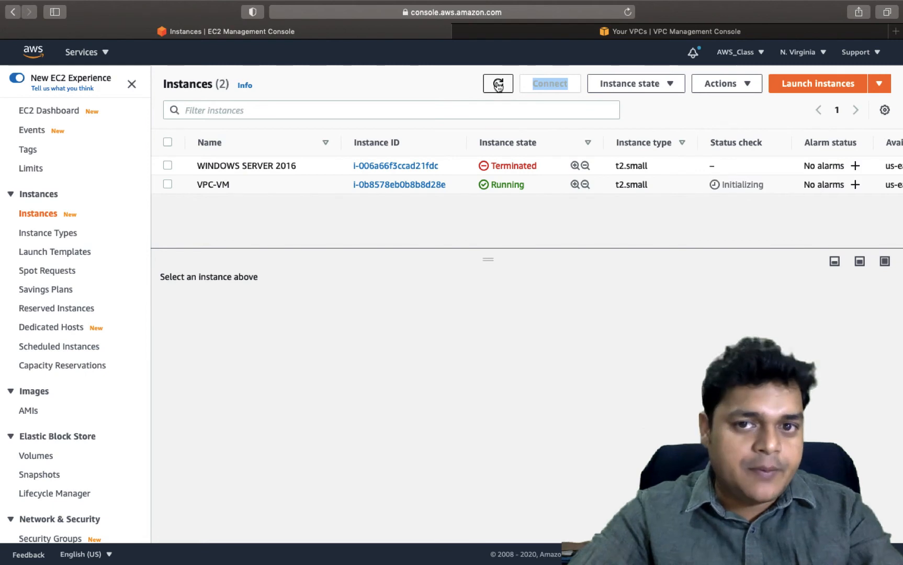
left_click(498, 84)
left_click(498, 84)
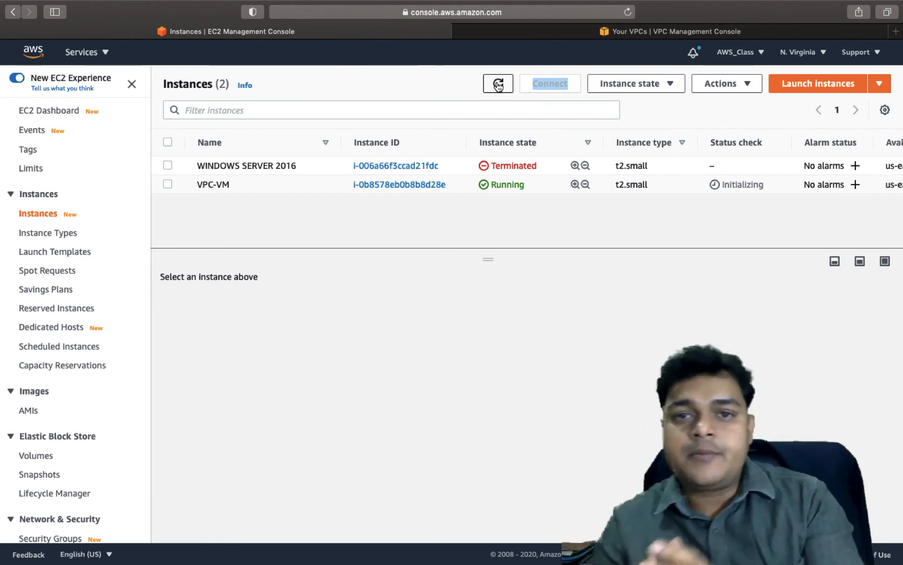
left_click(498, 84)
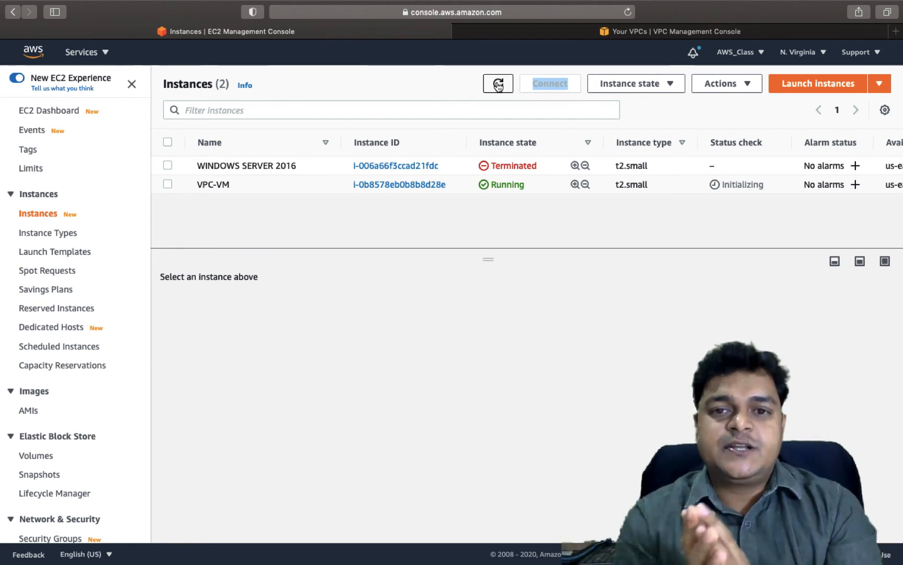
left_click(498, 84)
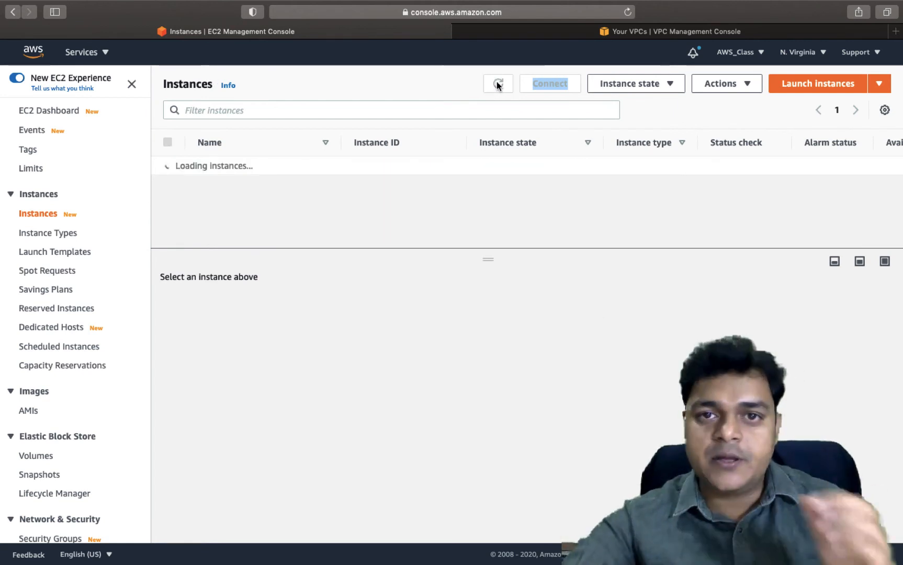
left_click(498, 83)
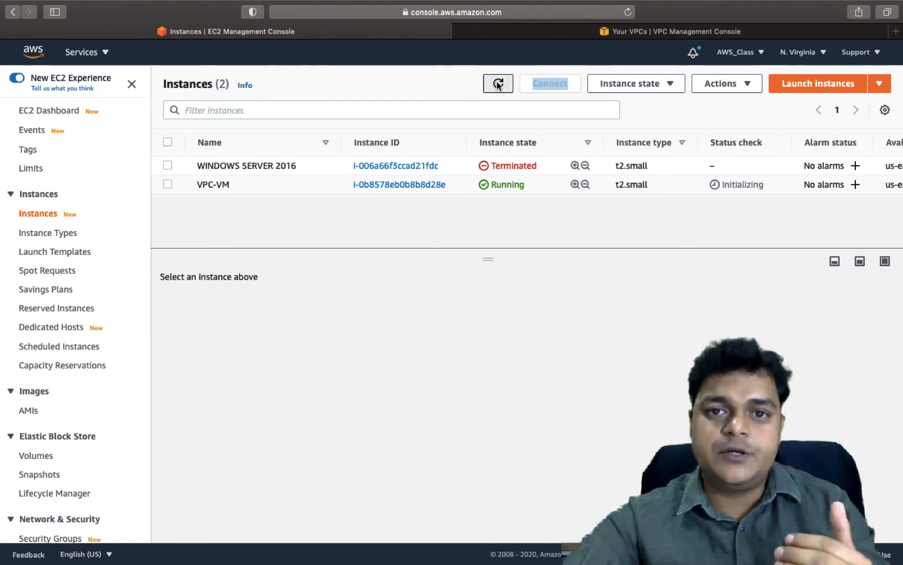
left_click(498, 84)
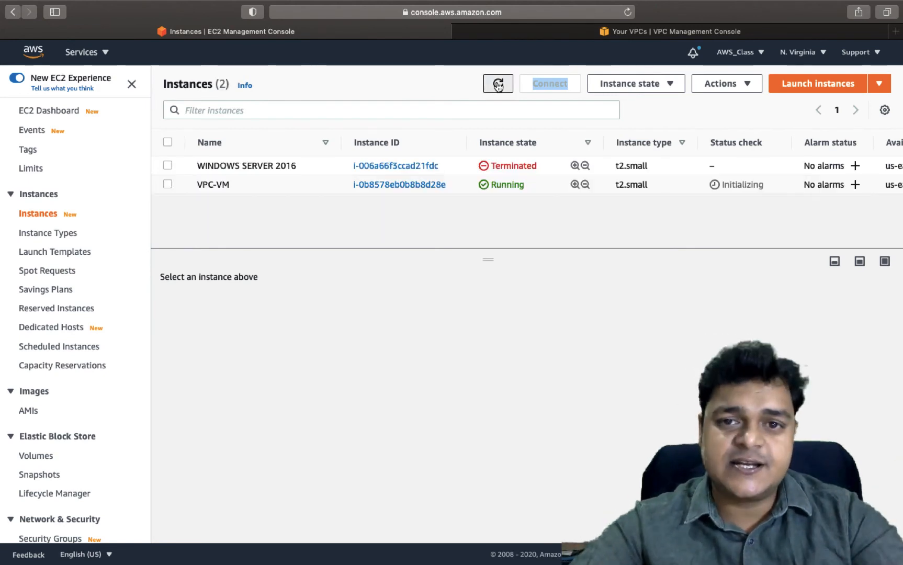
Open the Windows password retrieval page for the selected VPC-VM from its RDP client connection options.
left_click(165, 184)
left_click(550, 83)
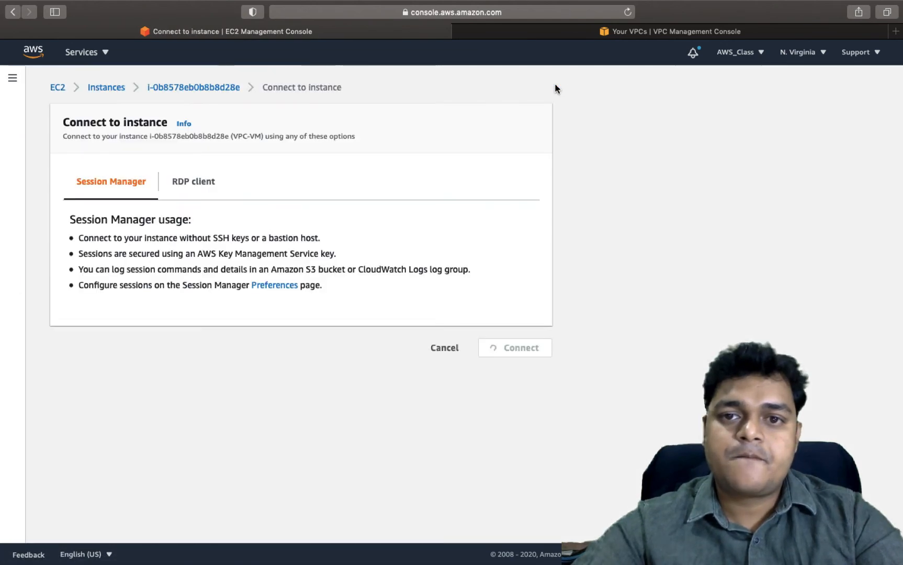
left_click(192, 189)
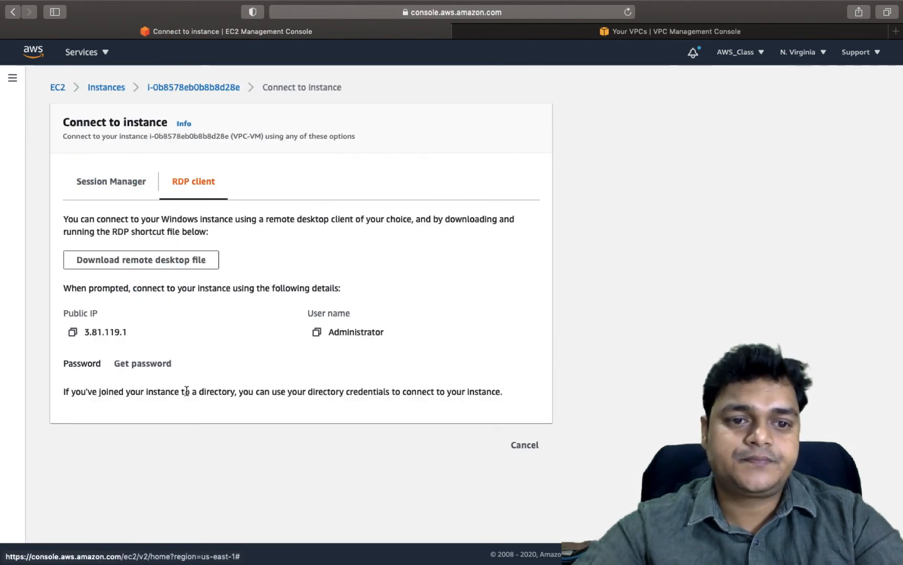
left_click(150, 364)
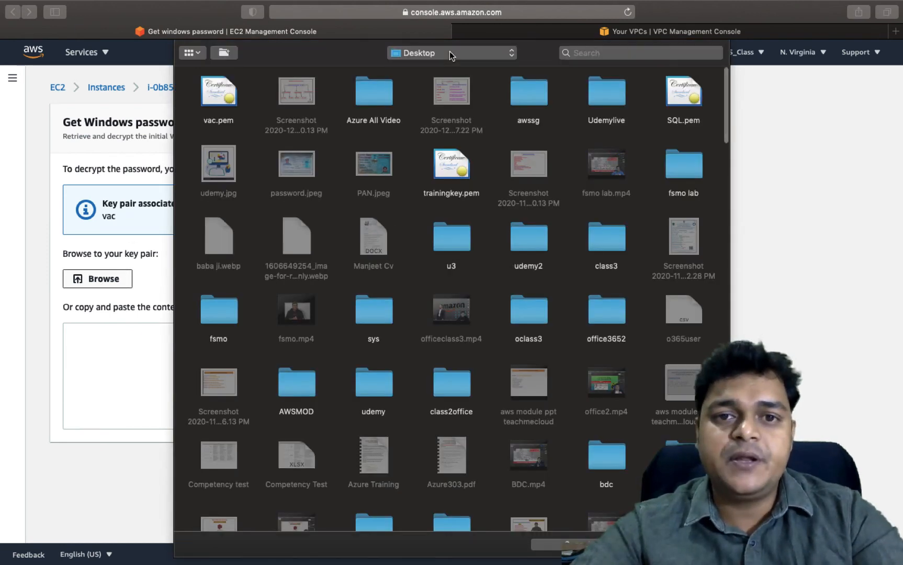
Load the vac.pem key file from the desktop, decrypt the Windows administrator password and copy it.
left_click(228, 91)
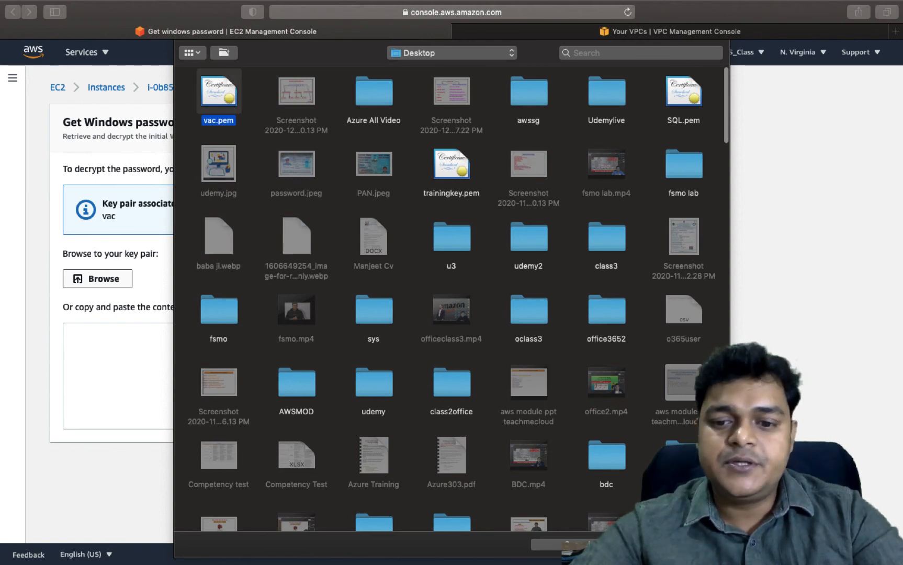
left_click(668, 545)
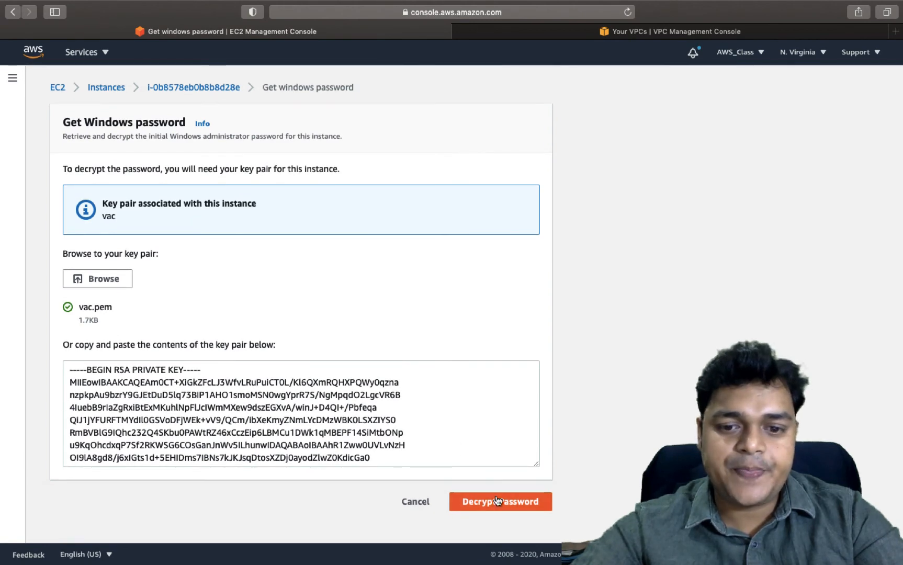
left_click(496, 503)
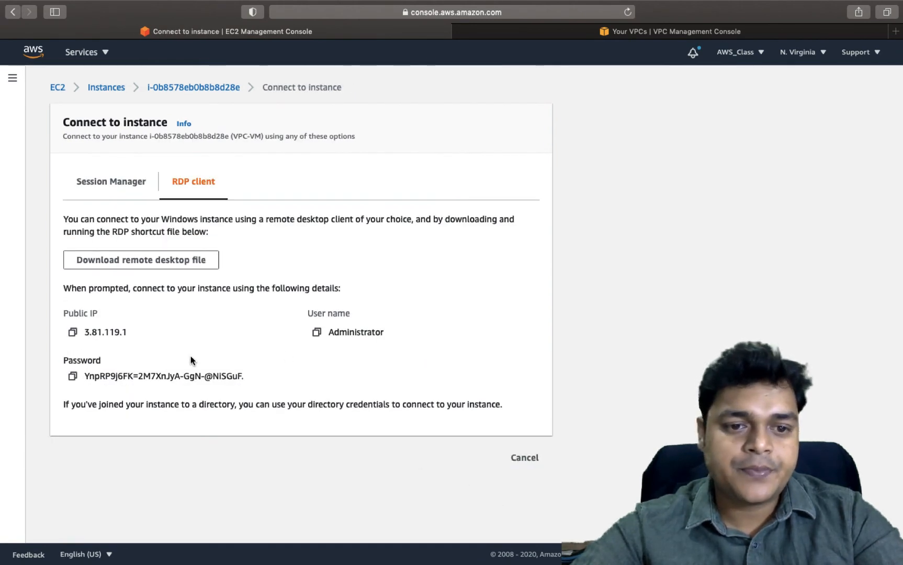
left_click(72, 376)
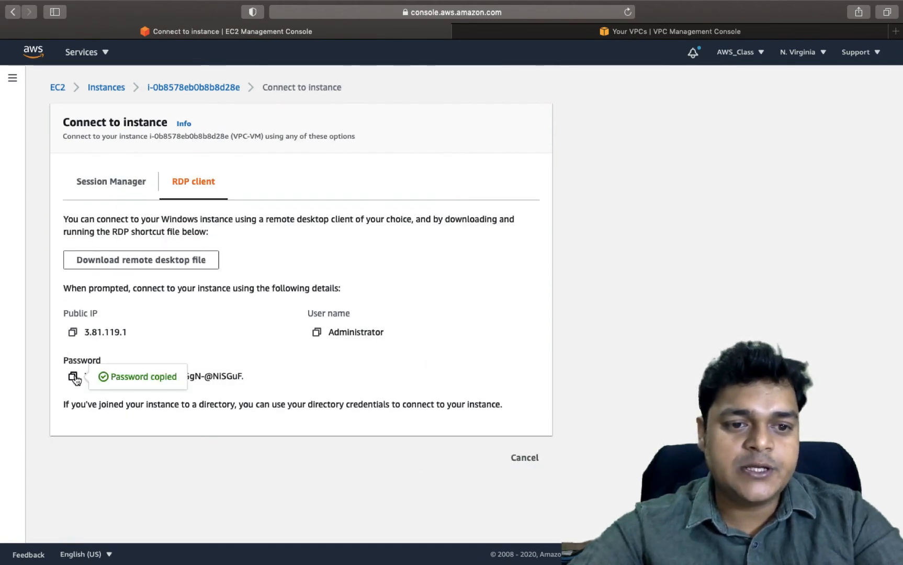
Switch to Microsoft Remote Desktop and open the saved "AWS -Instance" connection for editing.
key("ctrl+Left")
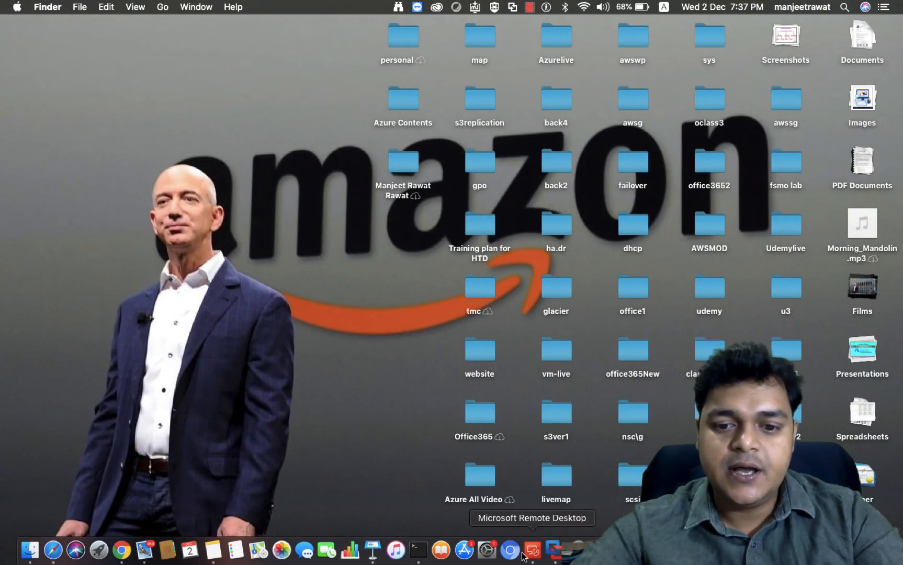
right_click(540, 553)
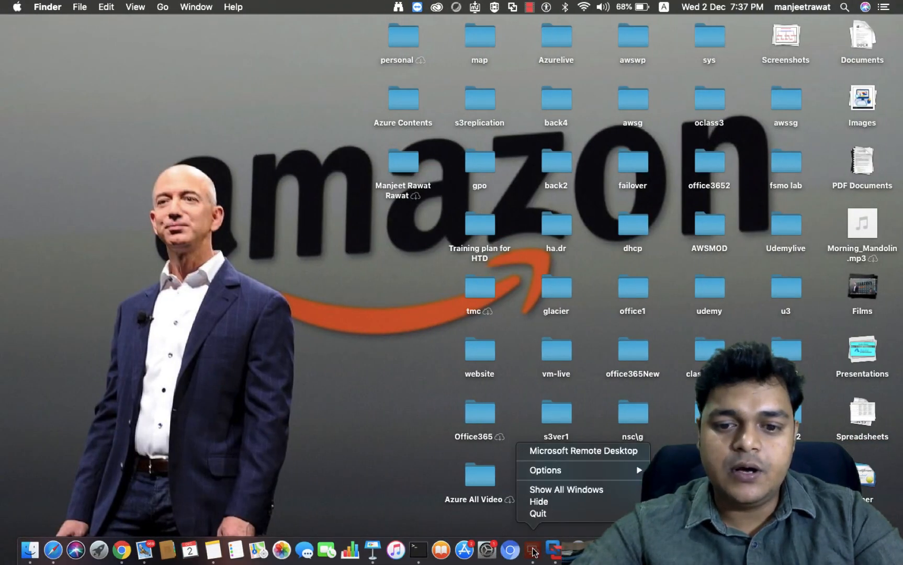
left_click(559, 492)
left_click(448, 472)
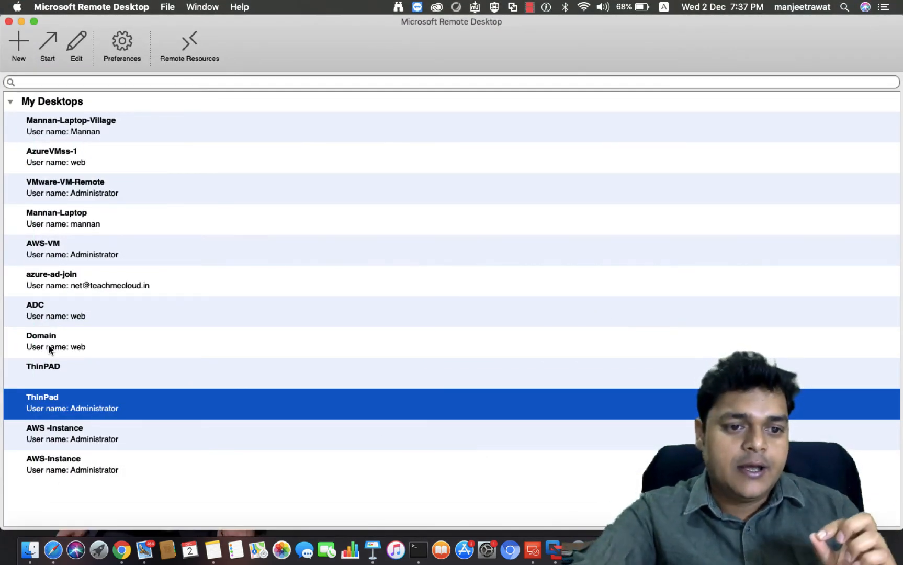
right_click(66, 434)
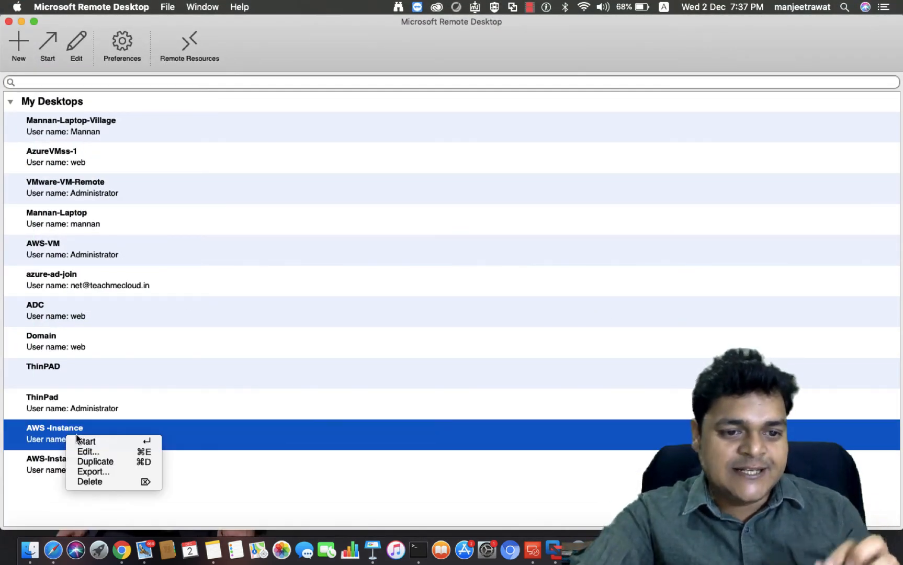
left_click(97, 451)
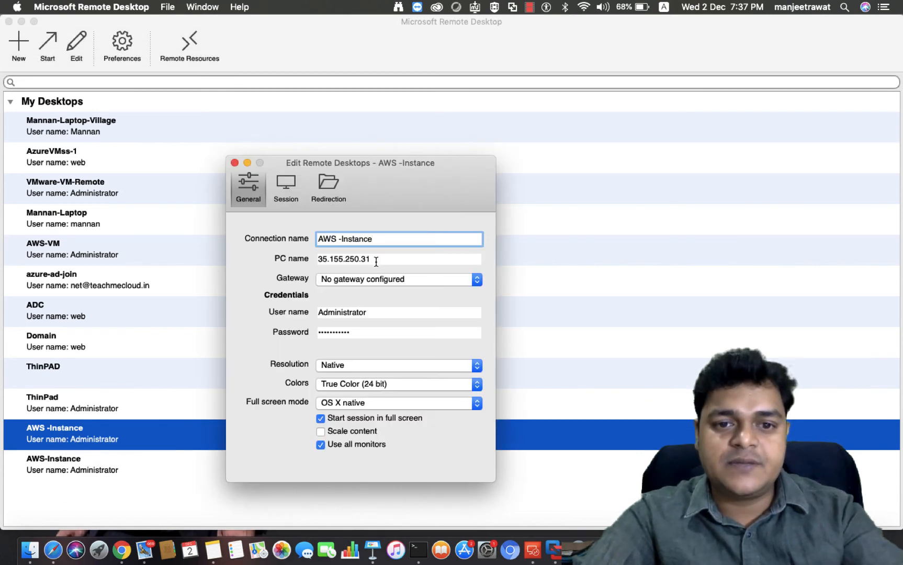
Replace the connection's saved password with the copied administrator password and switch back to the instance's connection details in Safari.
left_click(367, 333)
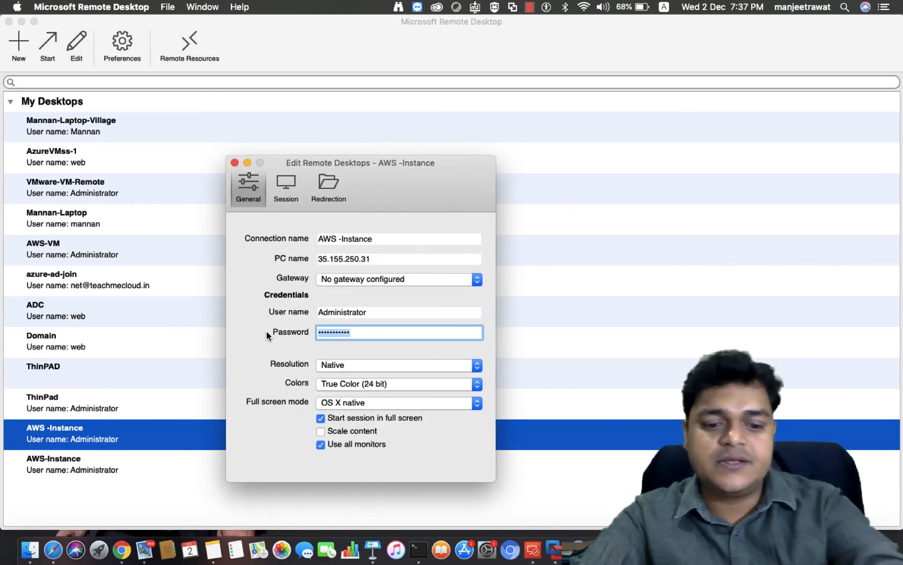
key("BackSpace")
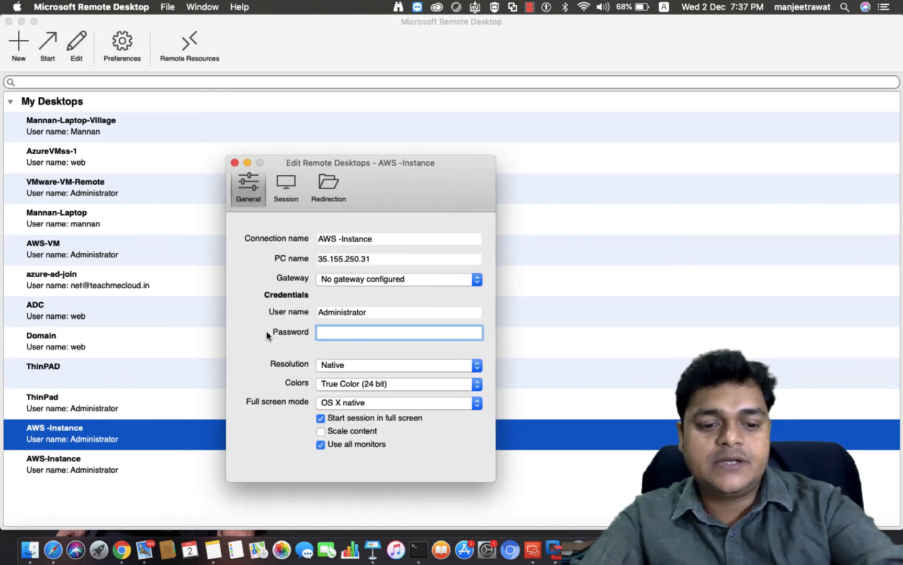
key("super+v")
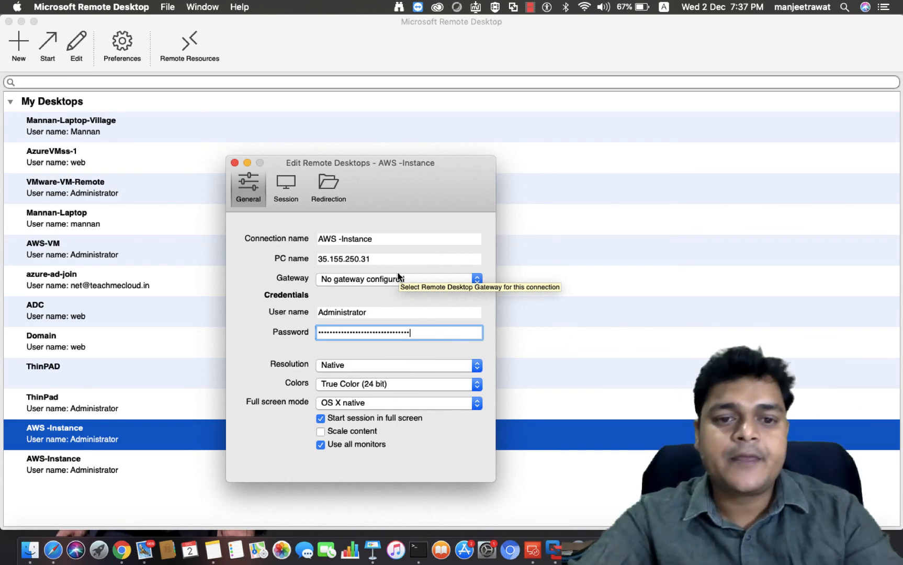
key("ctrl+Right")
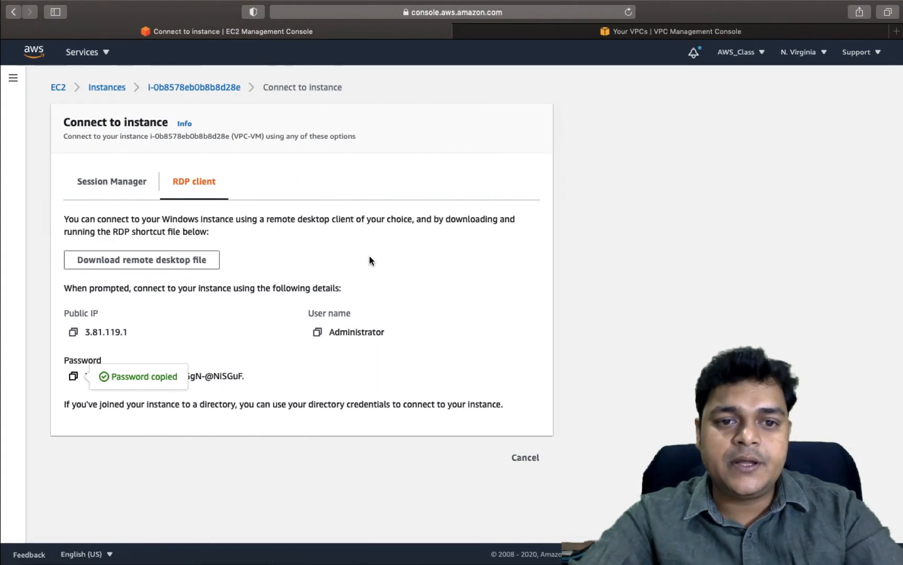
Copy the instance's public IP and set it as the PC name 3.81.119.1 of the "AWS -Instance" connection in Microsoft Remote Desktop.
left_click(73, 332)
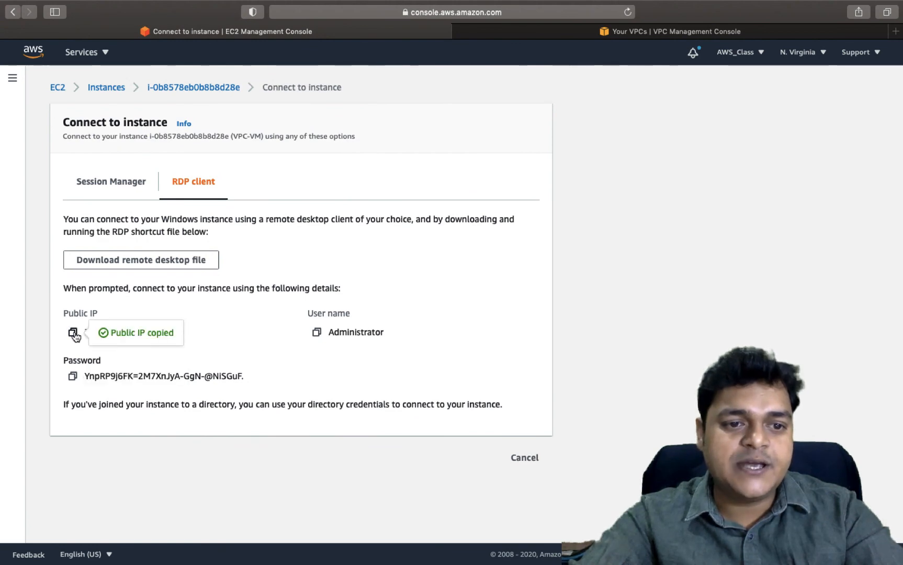
key("ctrl+Left")
left_click_drag(372, 259, 288, 262)
key("super+v")
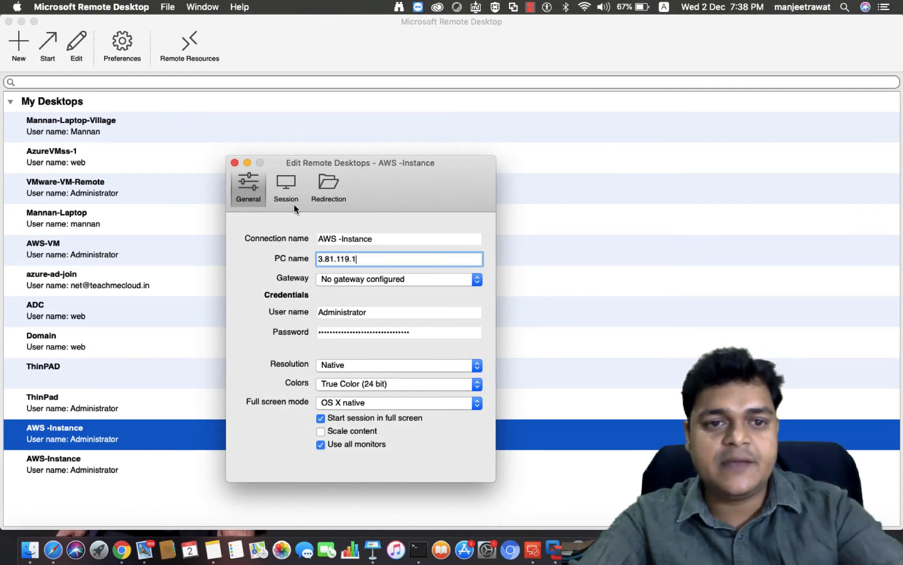
left_click(235, 162)
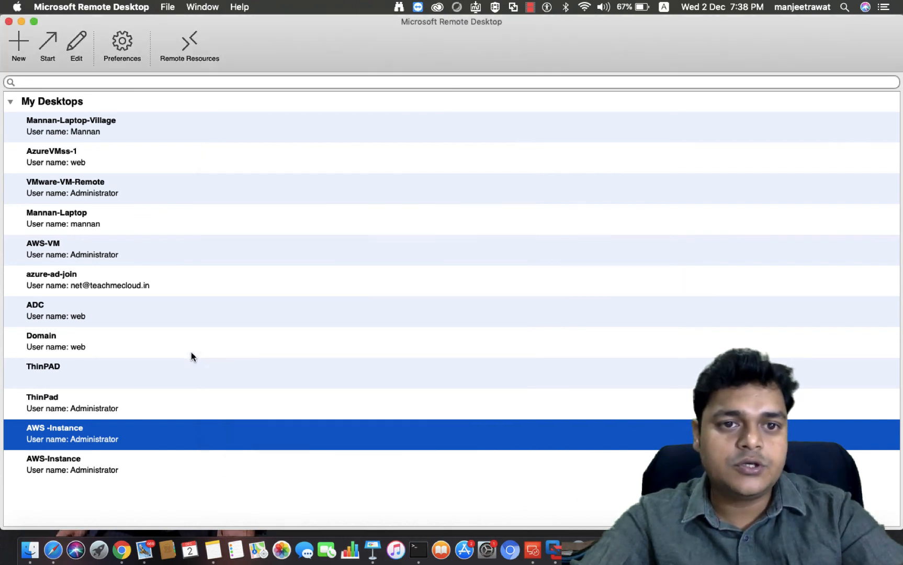
Start the "AWS -Instance" remote session and refresh the Windows desktop of the connected instance.
double_click(109, 441)
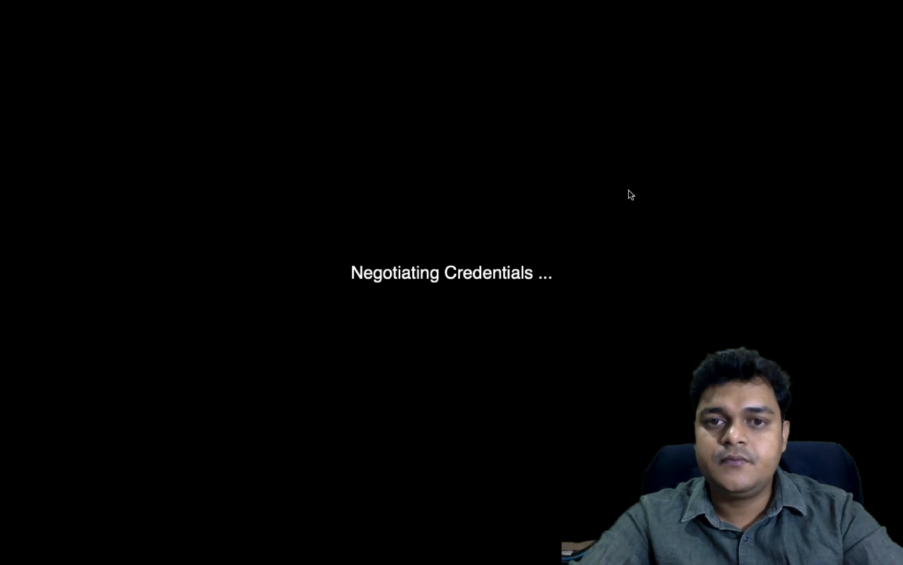
left_click(600, 214)
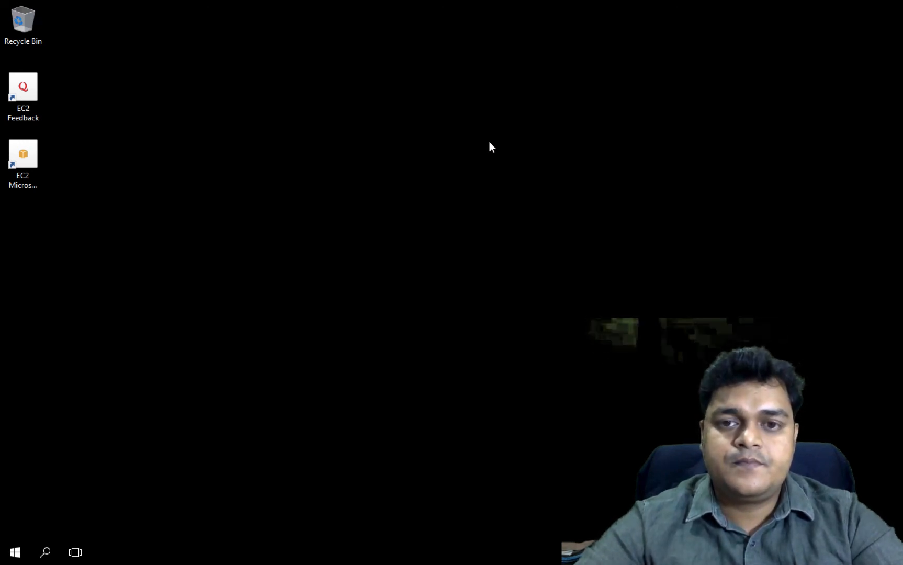
right_click(352, 126)
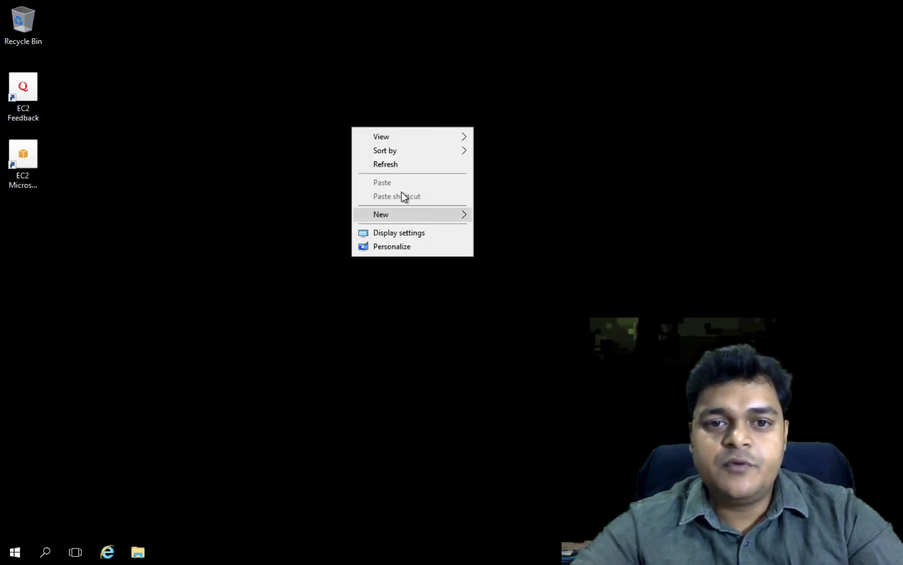
left_click(394, 166)
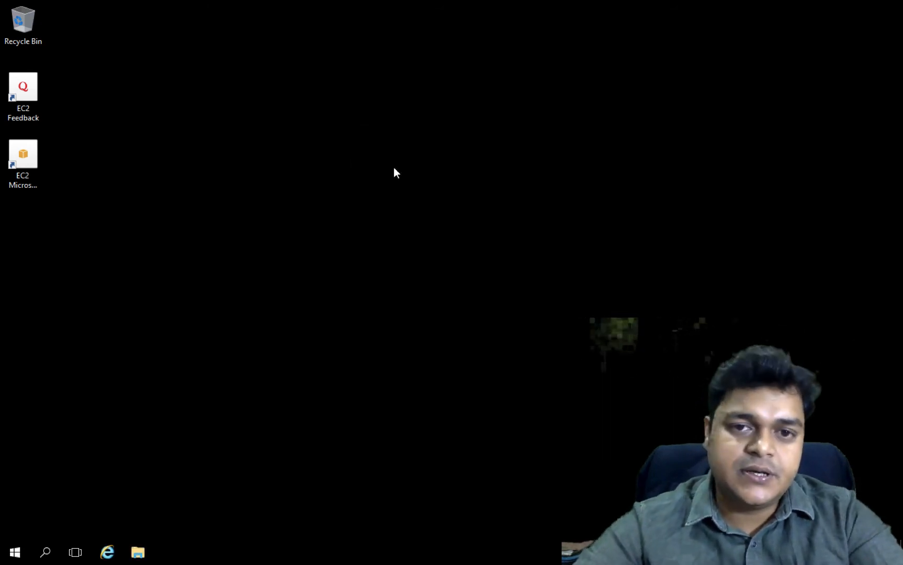
Open a command prompt on the remote Windows instance and run ipconfig to check its IP configuration.
key("super+r")
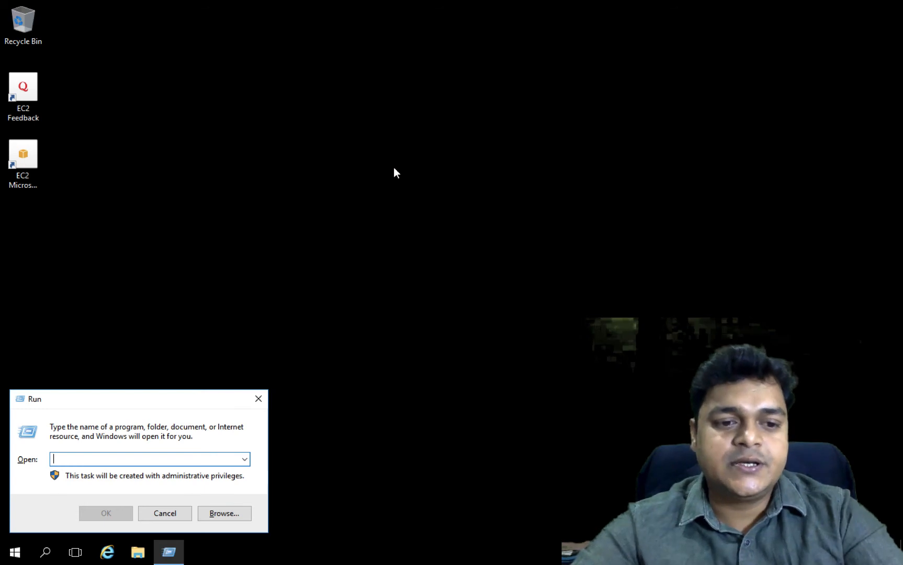
type("cmd")
key("Return")
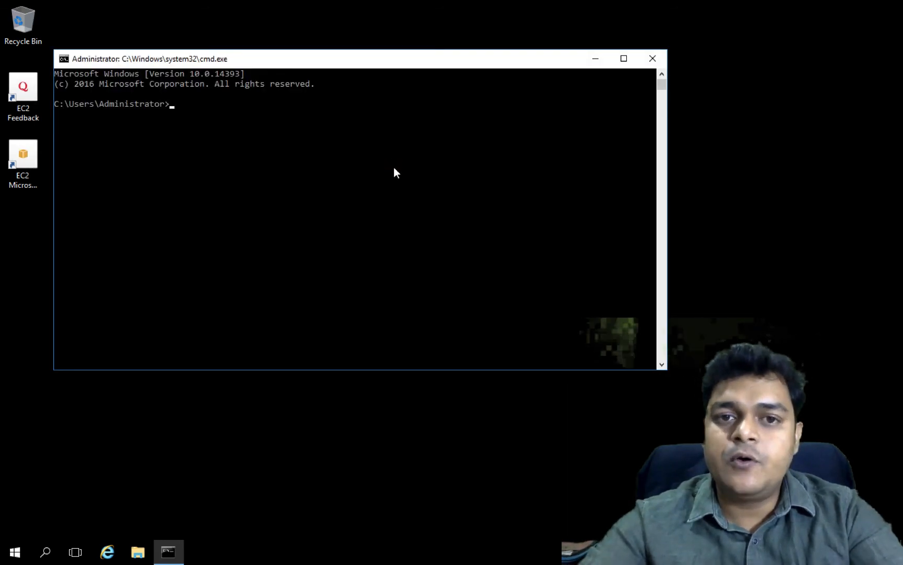
type("ipc")
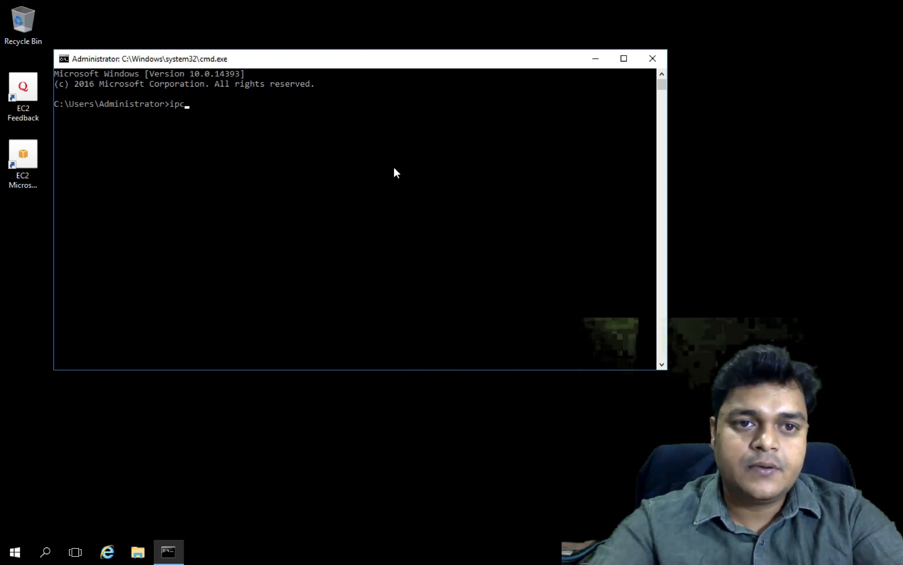
type("onfig")
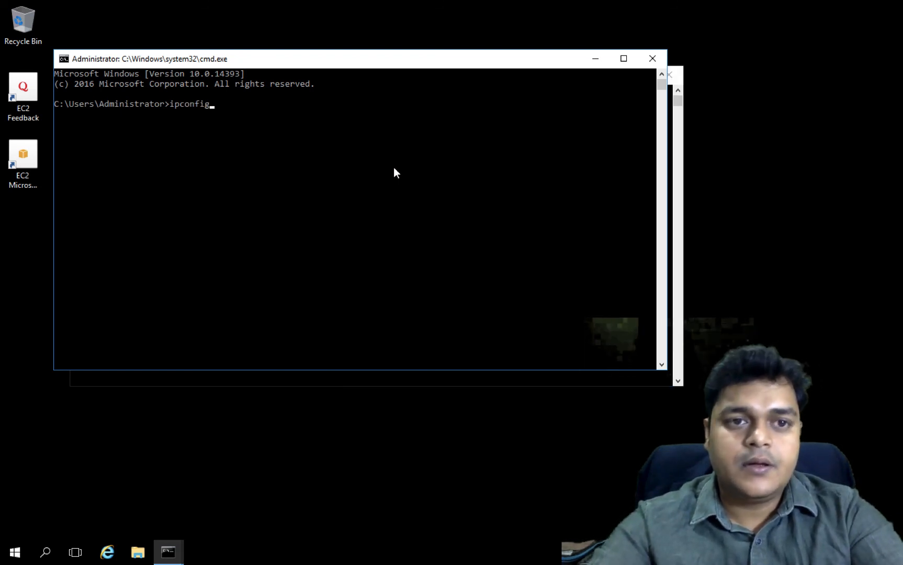
key("Return")
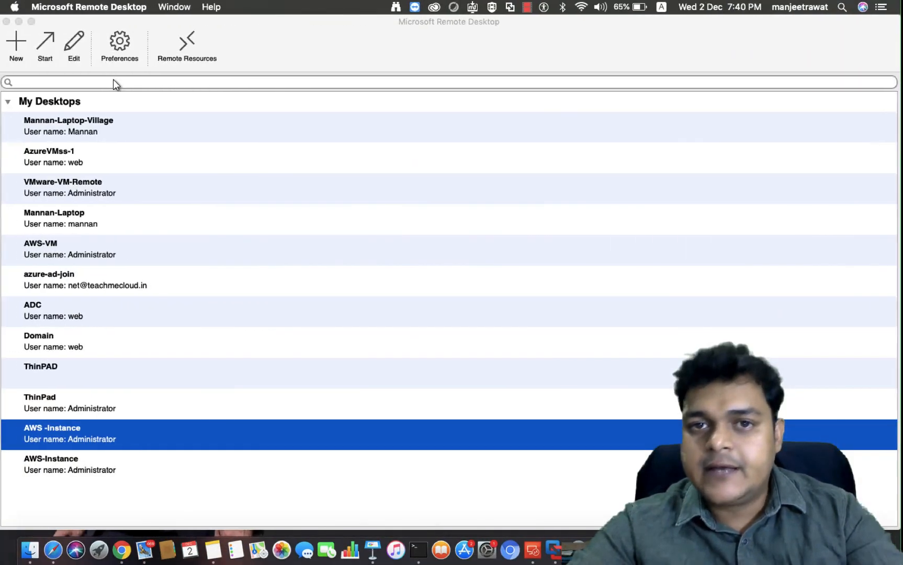
Minimize the Microsoft Remote Desktop connection list to show the Mac desktop.
left_click(20, 21)
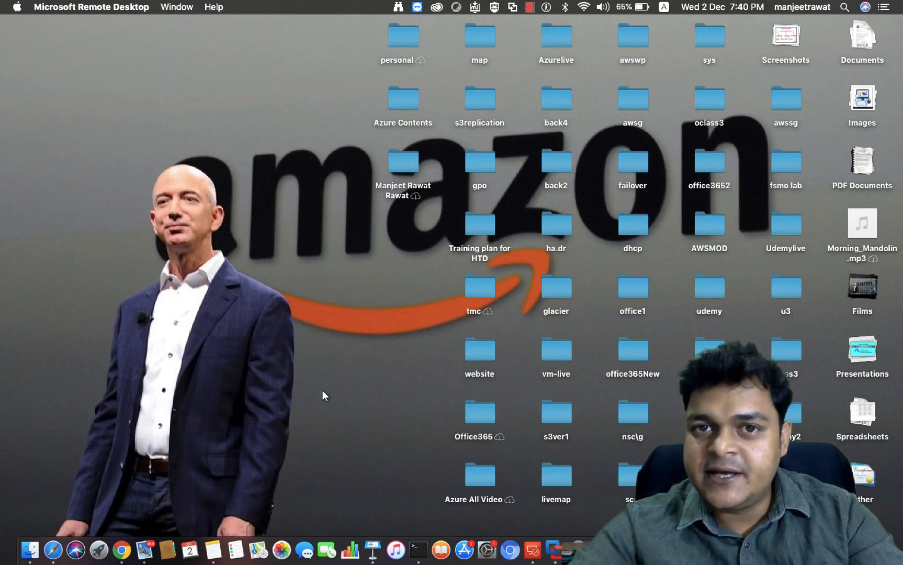
right_click(744, 550)
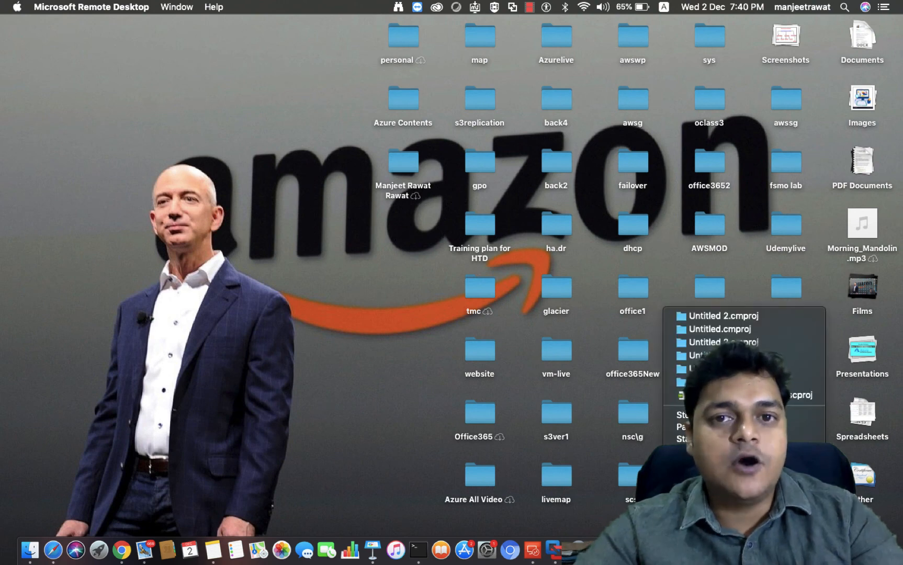